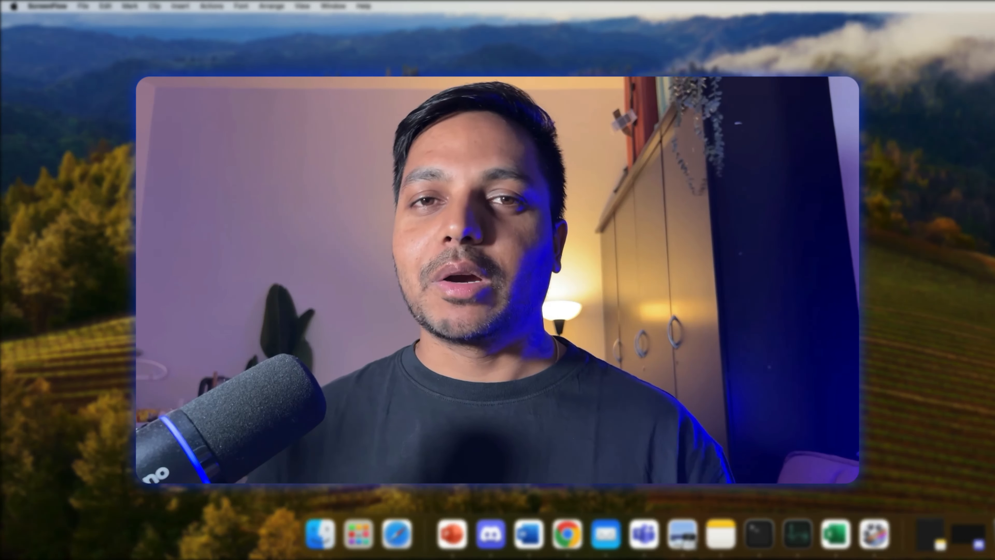
Switch to Excel and count the characters of the first customer name in F2 with =LEN(A2).
left_click(836, 534)
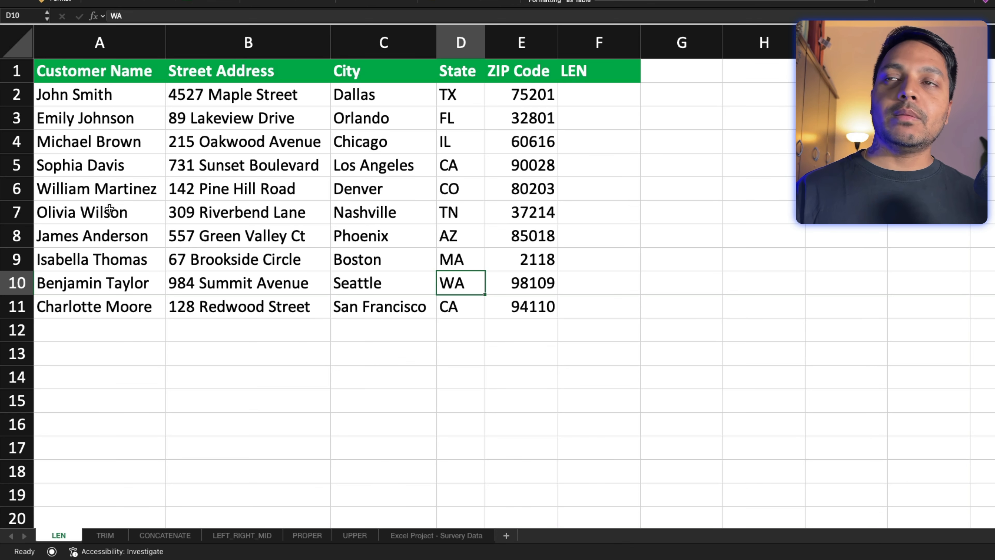
left_click(71, 98)
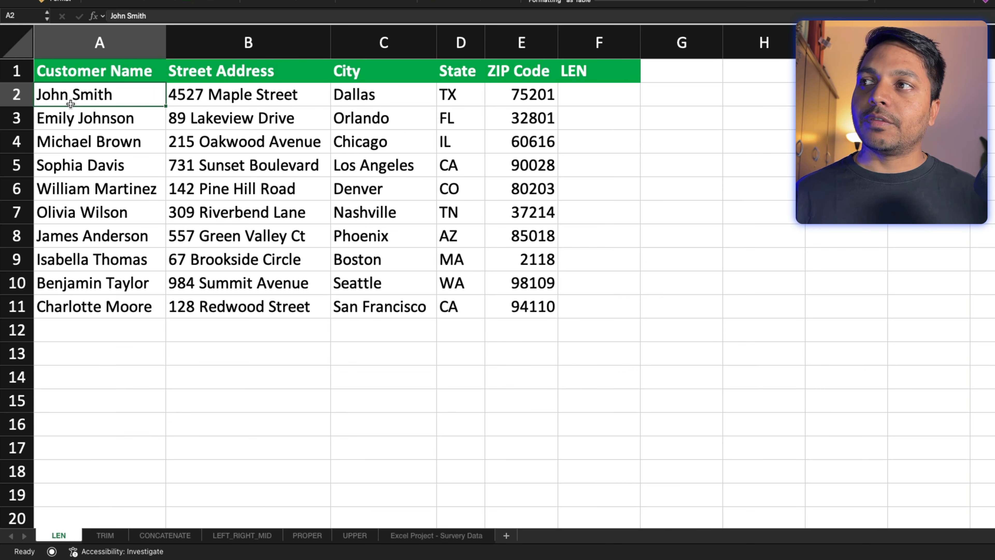
left_click(625, 97)
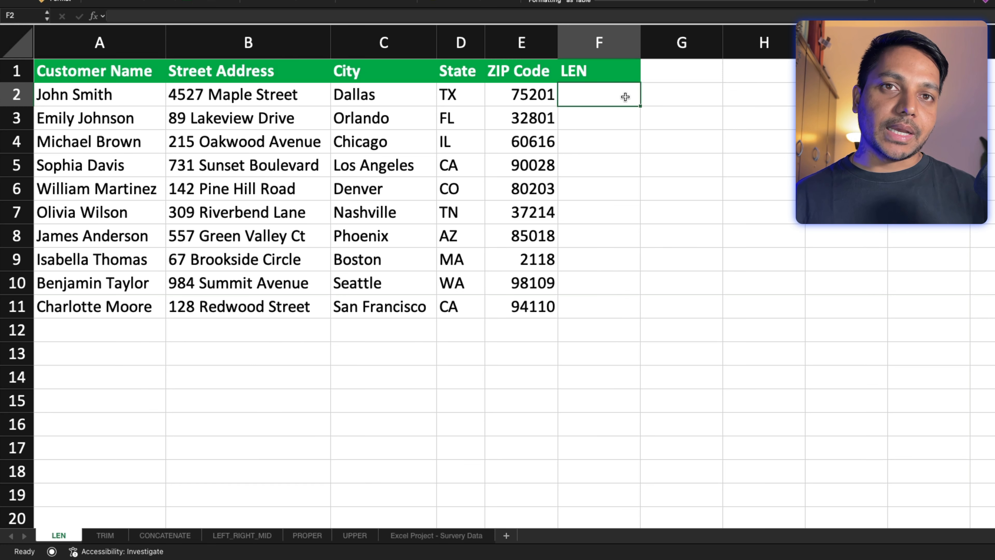
type("=")
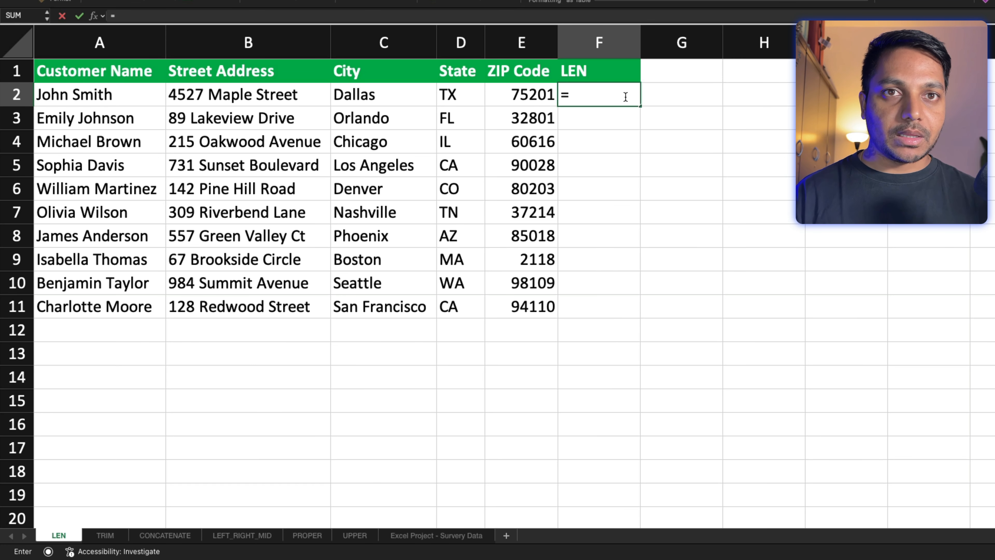
type("LE")
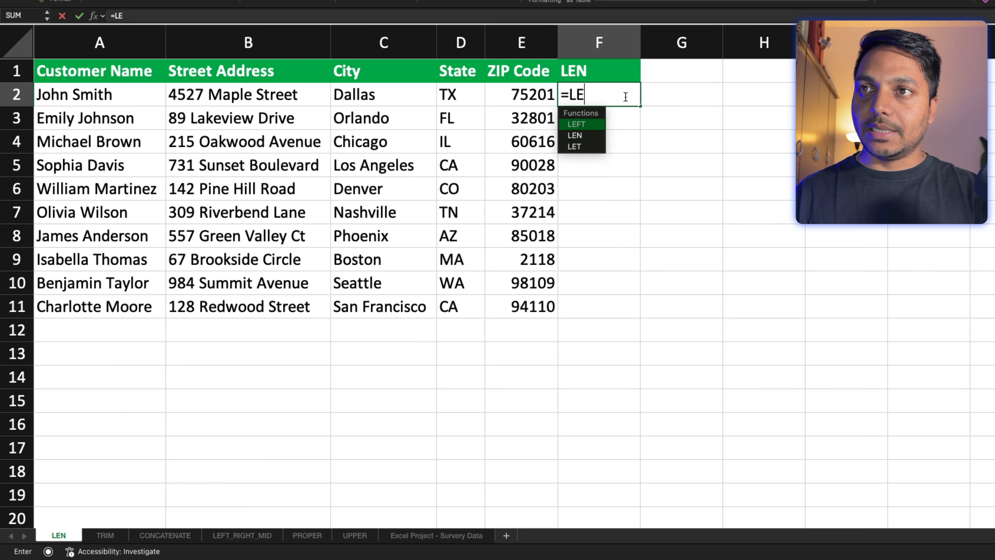
type("N(")
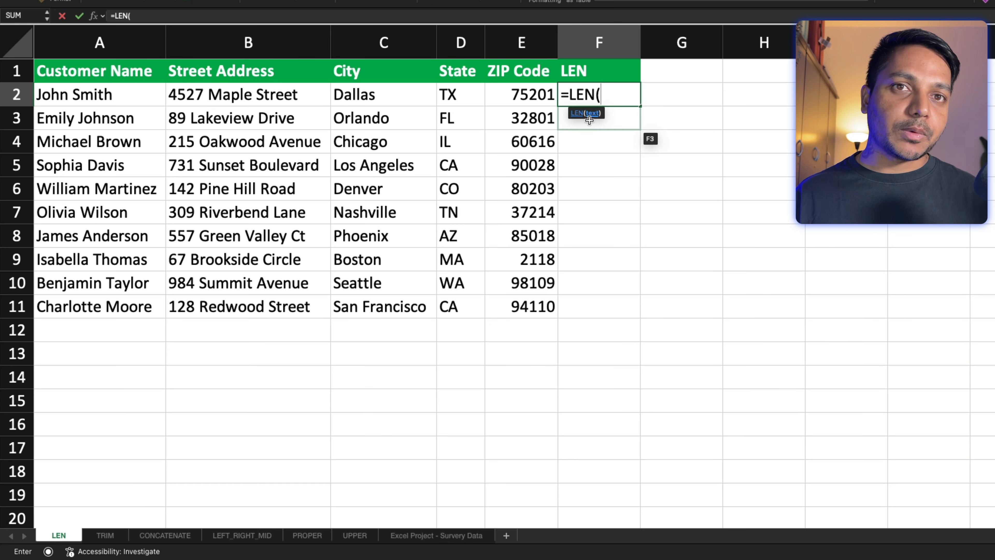
left_click(136, 96)
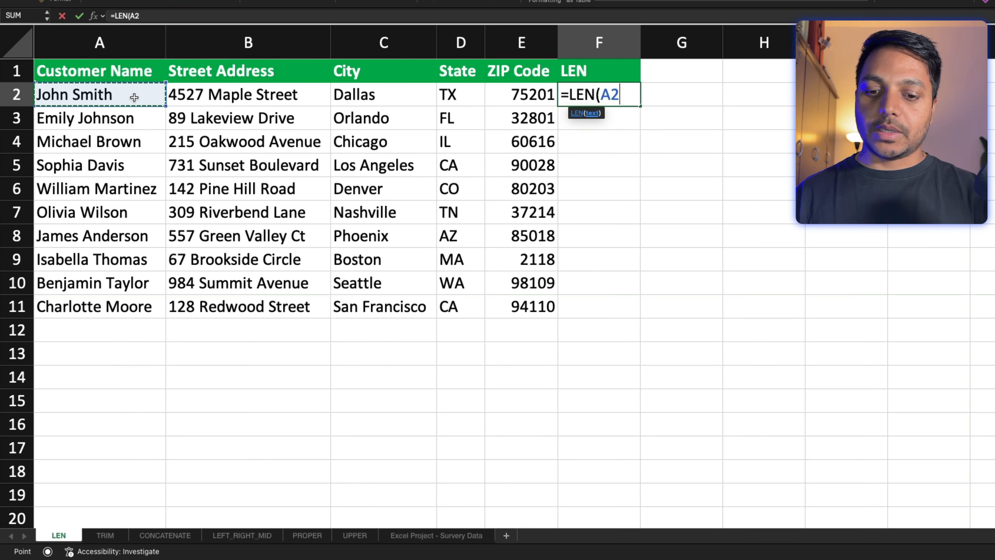
type(")")
key("Return")
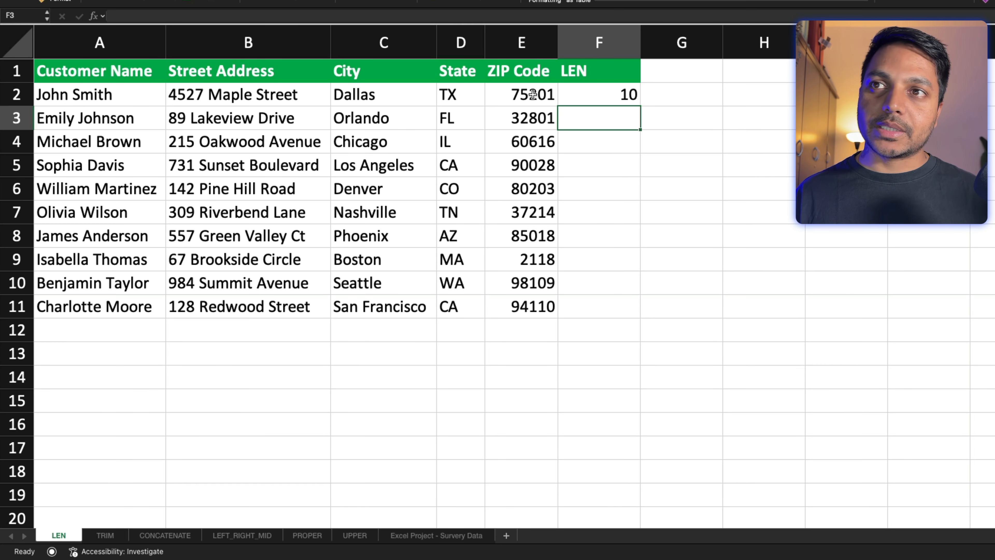
Append a period and trailing spaces to the customer name in cell A2.
left_click(116, 94)
left_click(175, 15)
type(".")
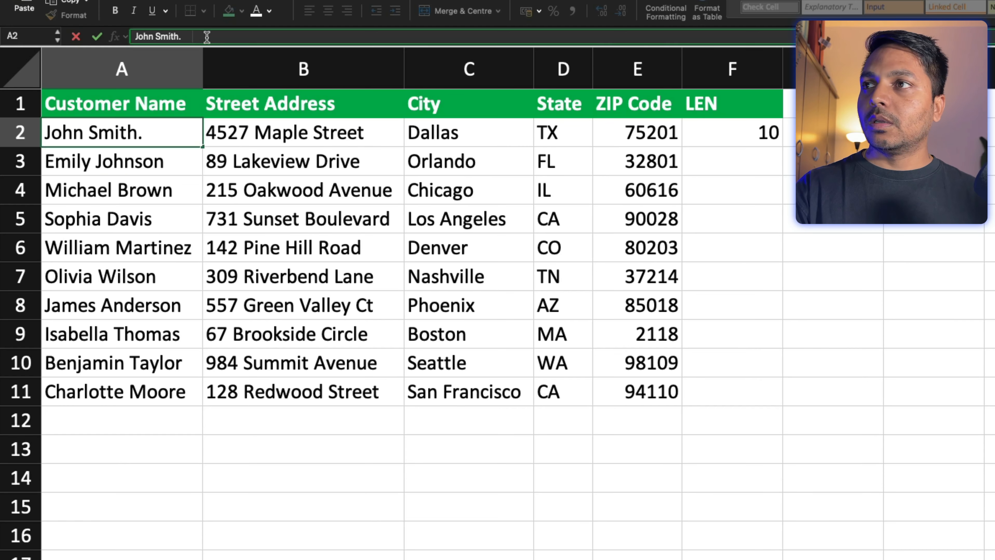
key("Return")
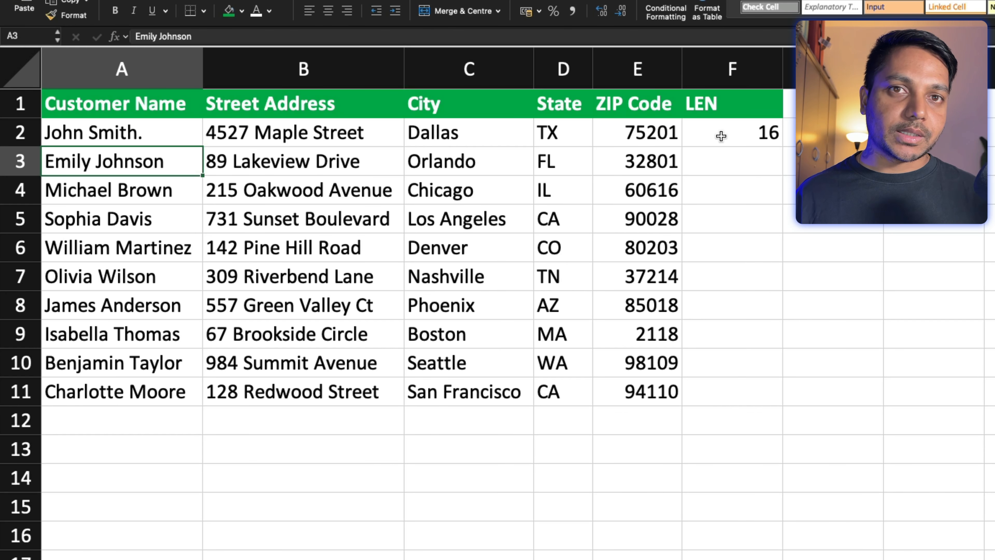
Fill the LEN formula from F2 down to F11 for all customer names.
key("Up")
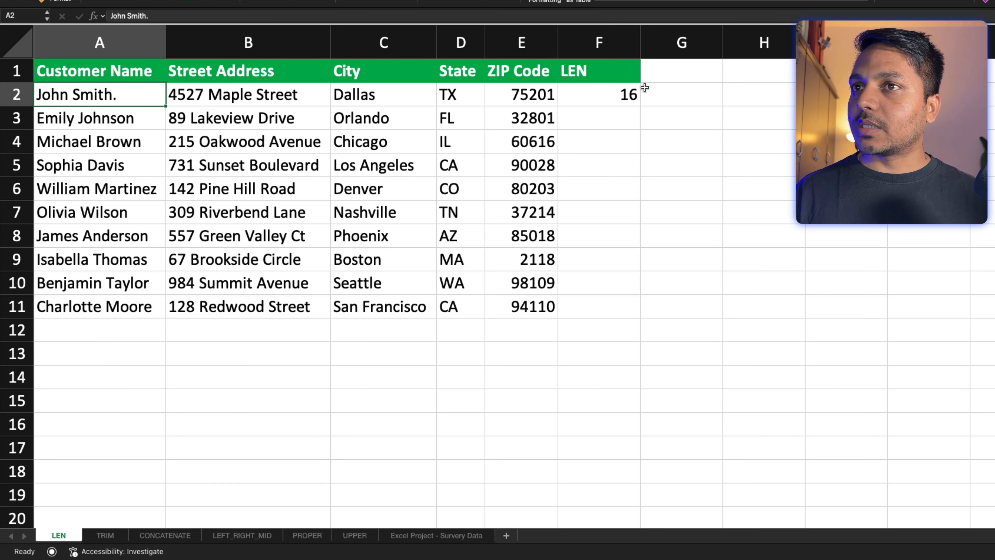
left_click(617, 94)
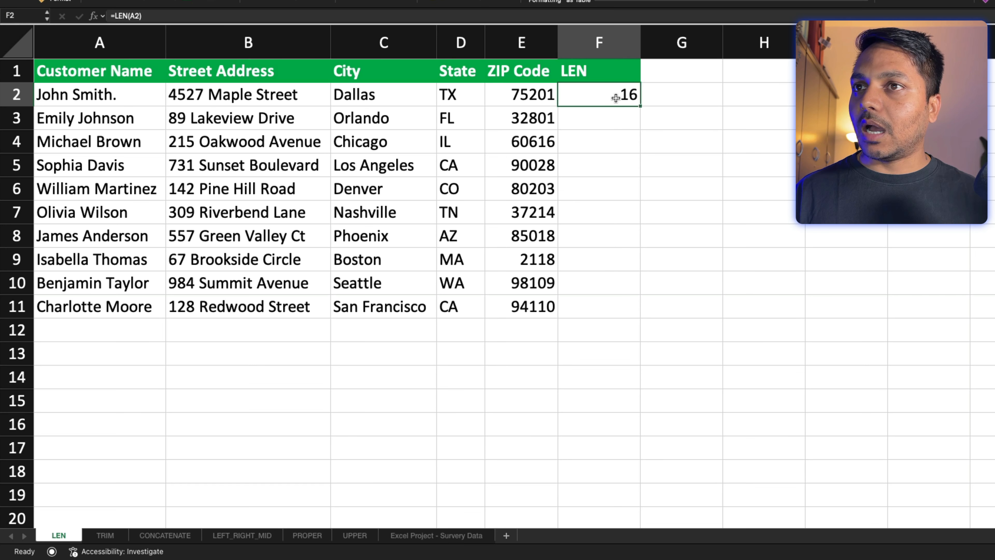
double_click(640, 105)
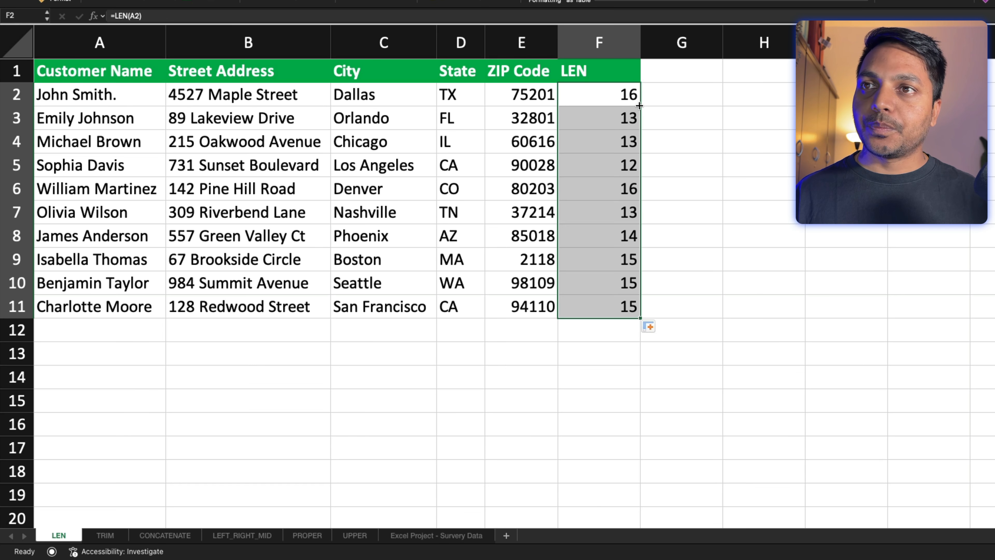
Count the characters of the first street address in G2 with =LEN(B2).
left_click(114, 114)
left_click_drag(105, 147, 99, 281)
left_click_drag(232, 101, 239, 282)
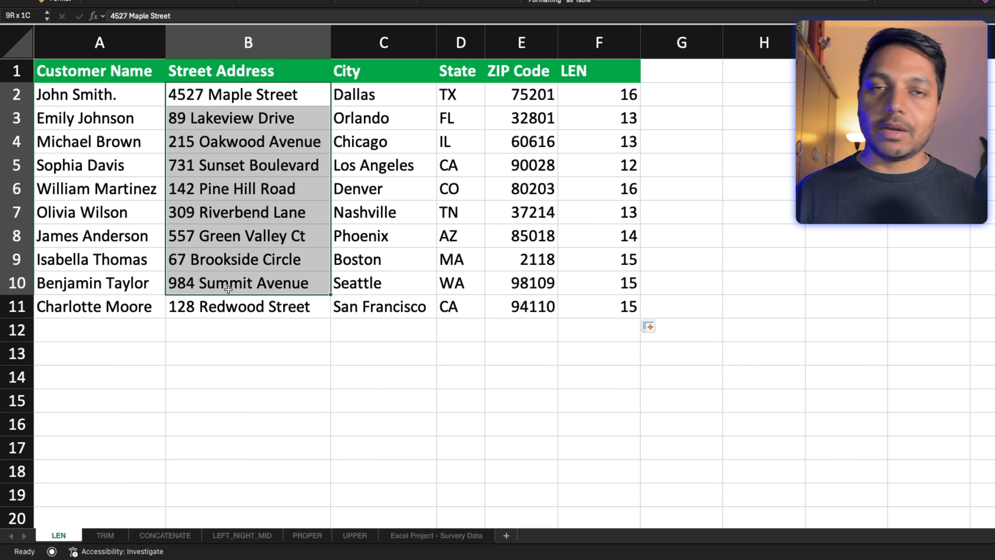
left_click(663, 93)
type("=")
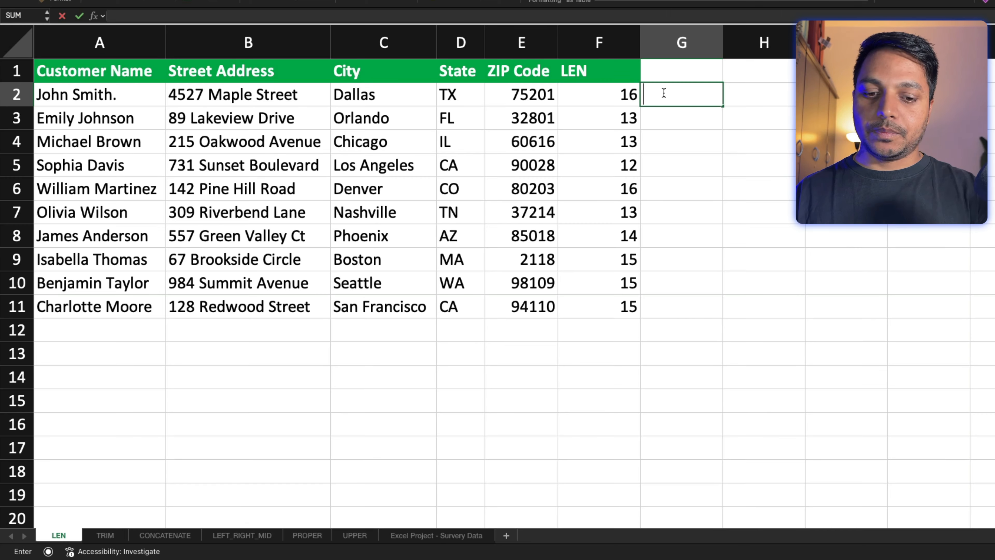
type("len")
key("Tab")
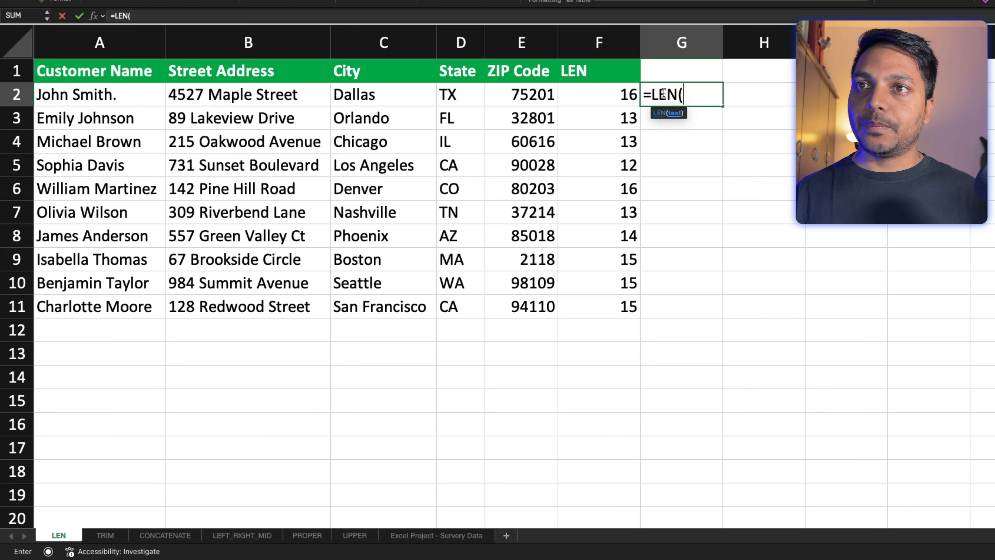
left_click(227, 98)
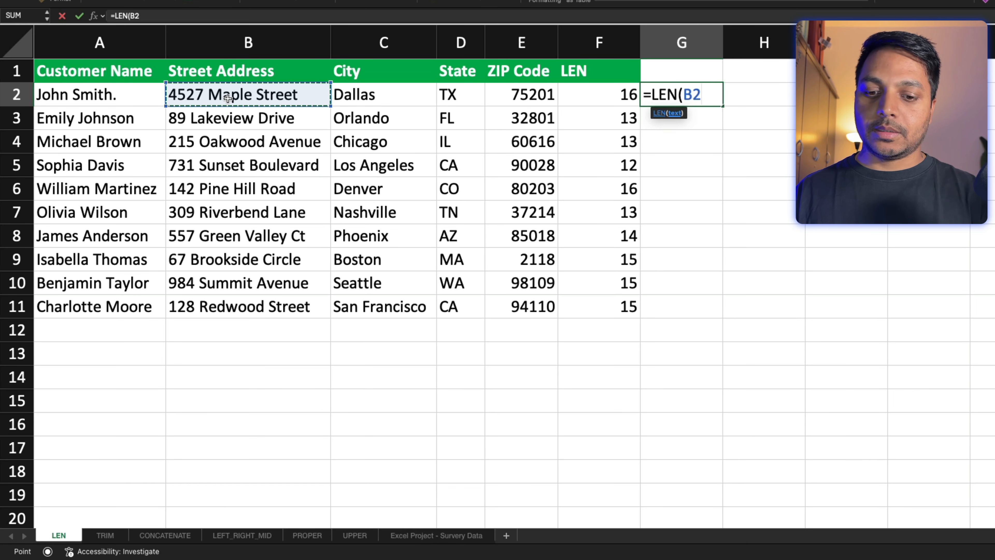
type(")")
key("Return")
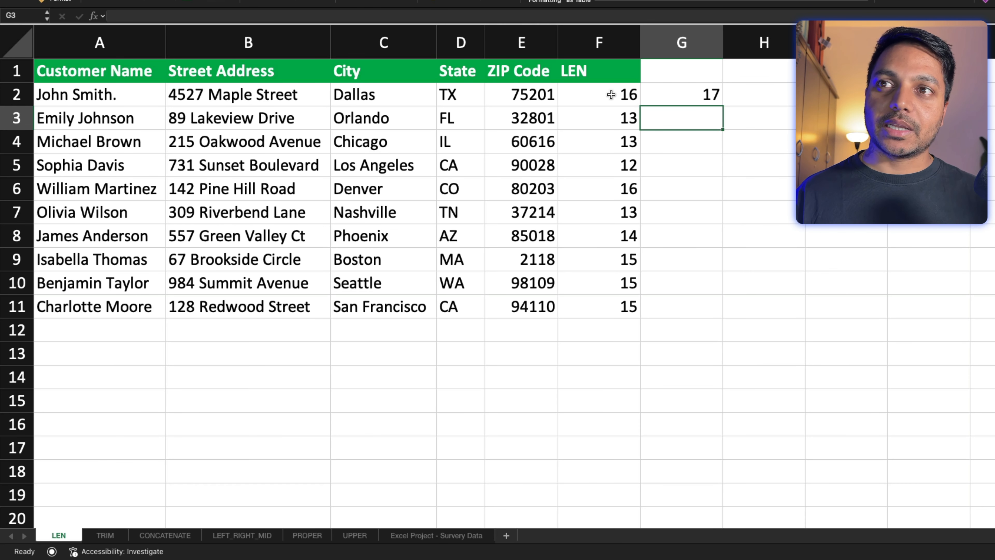
Clear the single-cell LEN formula from G2.
left_click_drag(612, 94, 613, 307)
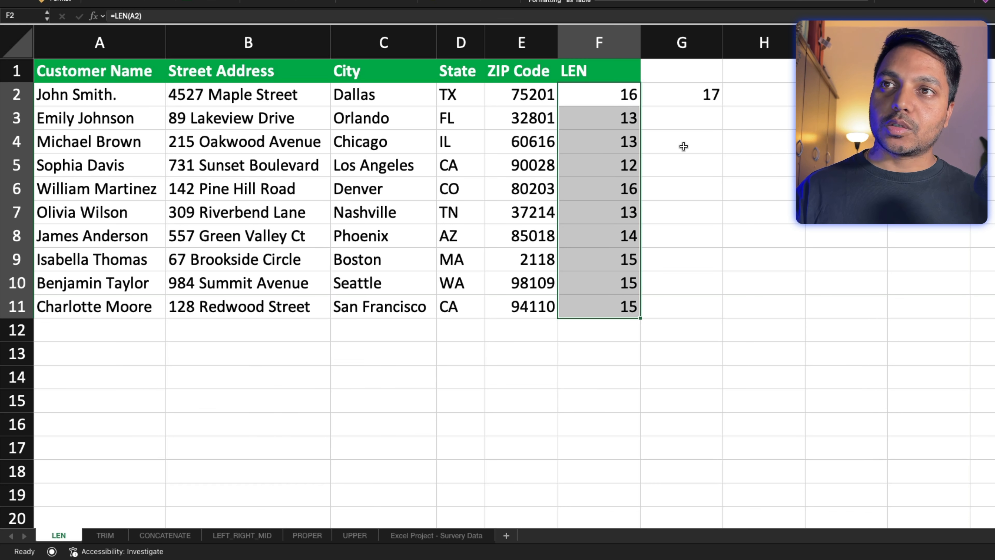
left_click_drag(609, 98, 604, 300)
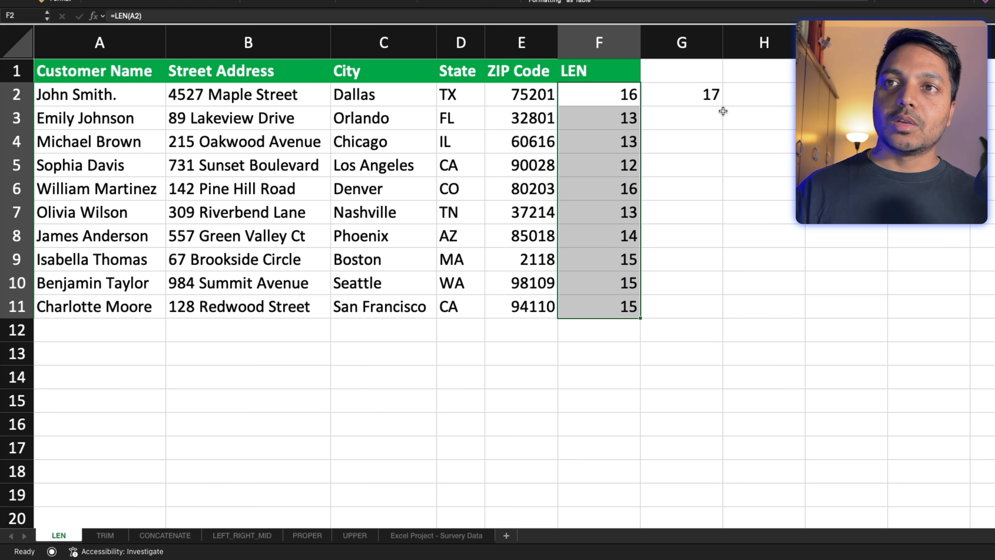
left_click(706, 99)
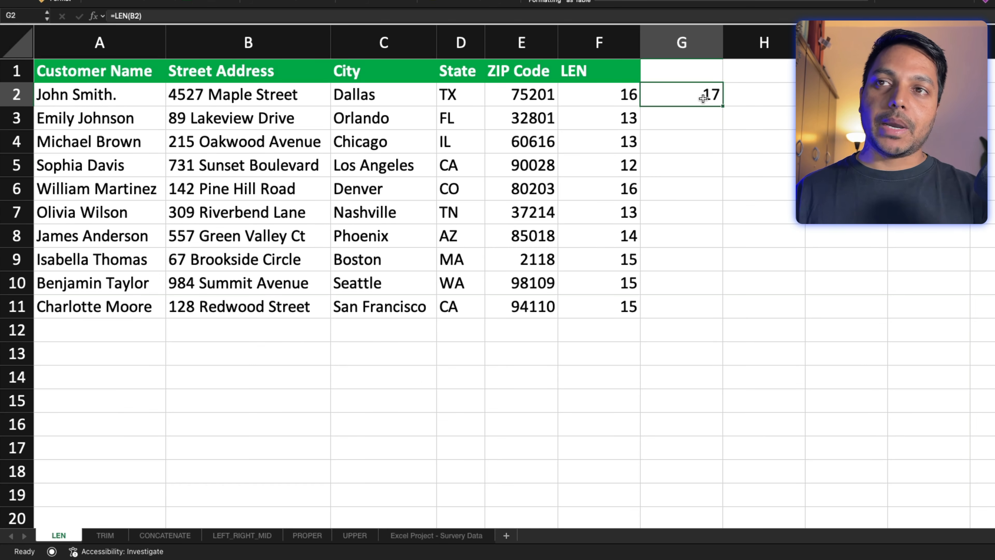
key("BackSpace")
key("Return")
type("=")
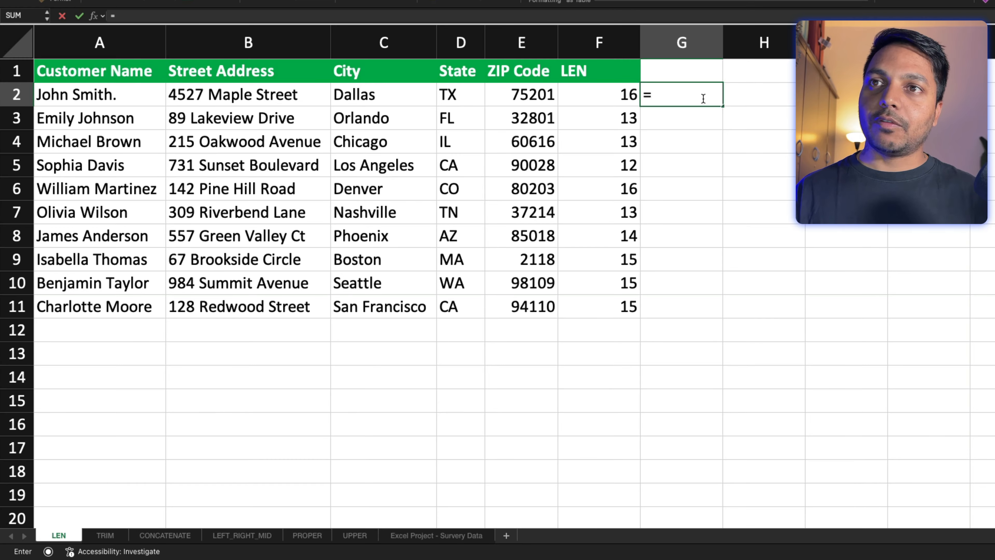
key("BackSpace")
key("Return")
left_click(216, 97)
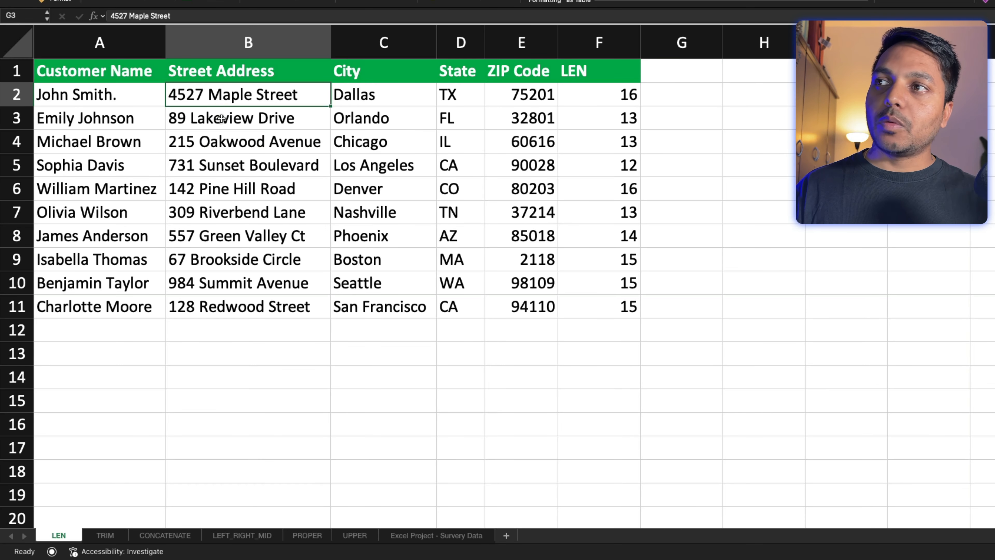
left_click_drag(220, 118, 253, 304)
left_click(280, 334)
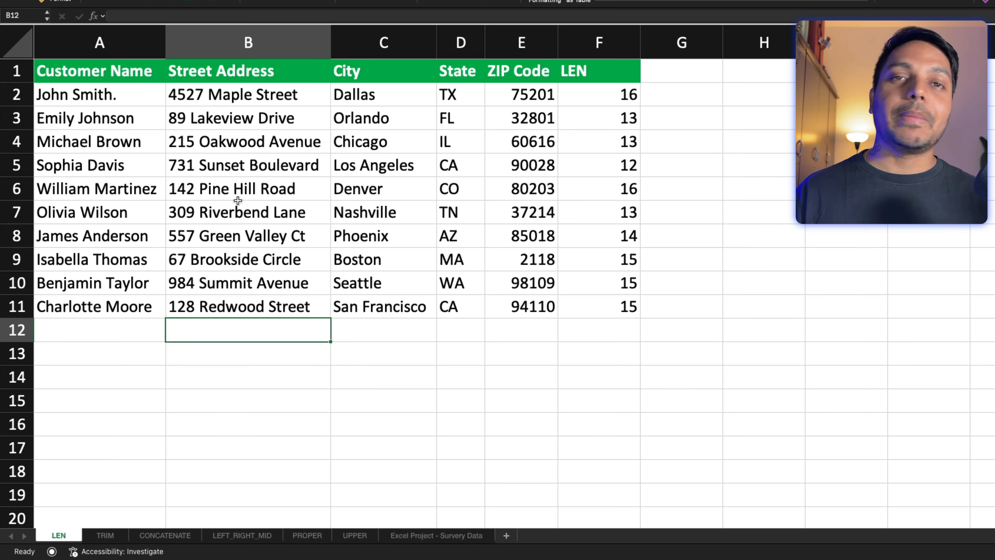
left_click_drag(241, 105, 239, 285)
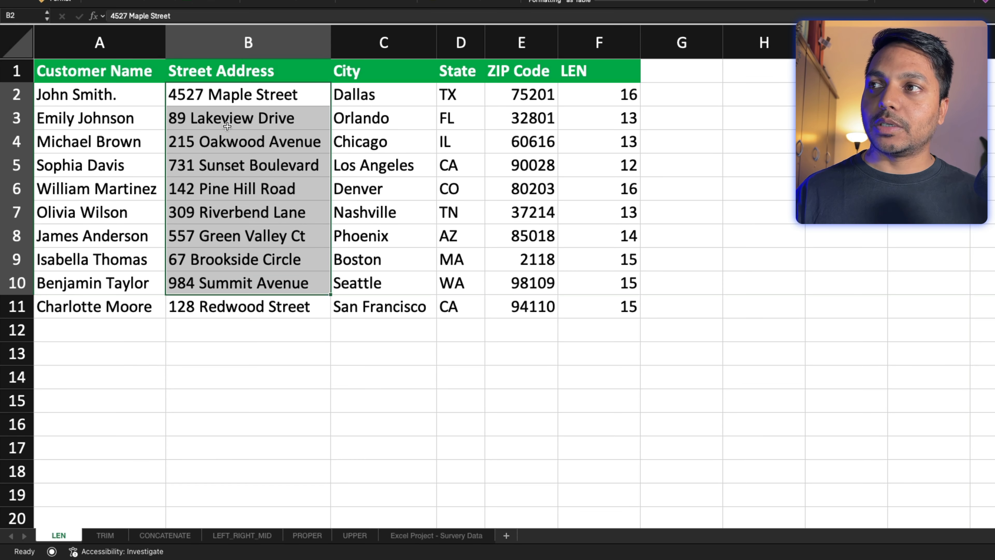
left_click(222, 94)
left_click(223, 124)
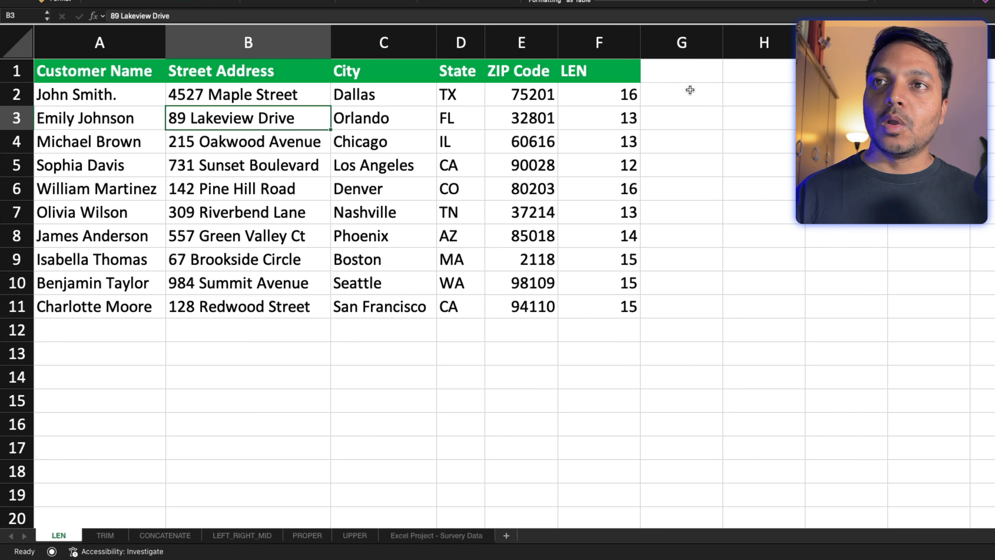
Count the characters of every street address with a single array formula in G2, =LEN(B2:B11).
left_click(674, 94)
type("=")
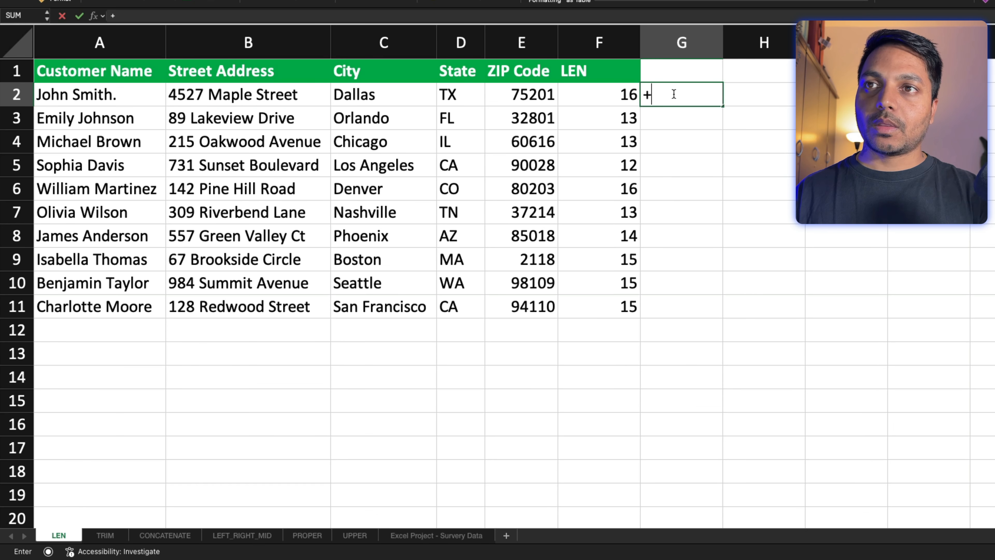
type("LEN(")
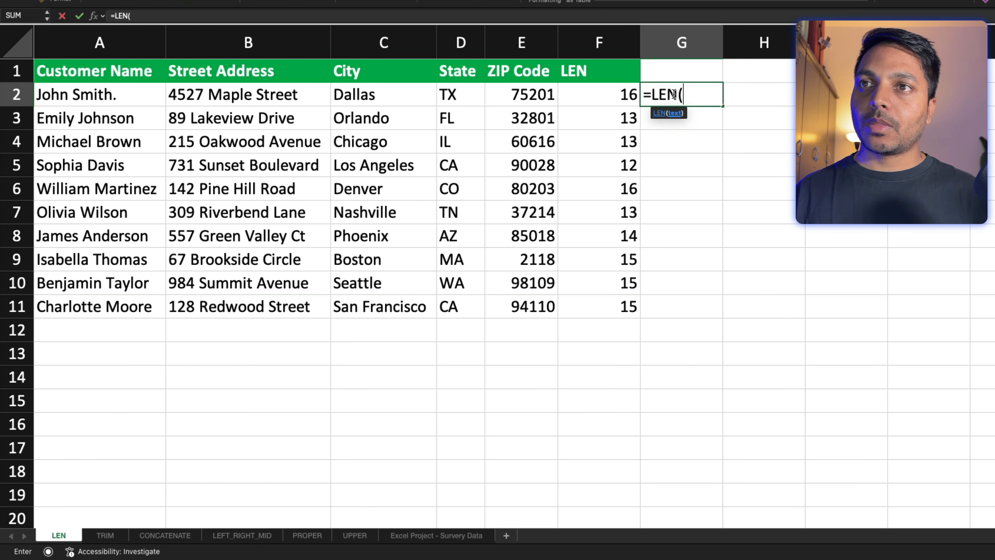
left_click_drag(235, 104, 240, 305)
type(")")
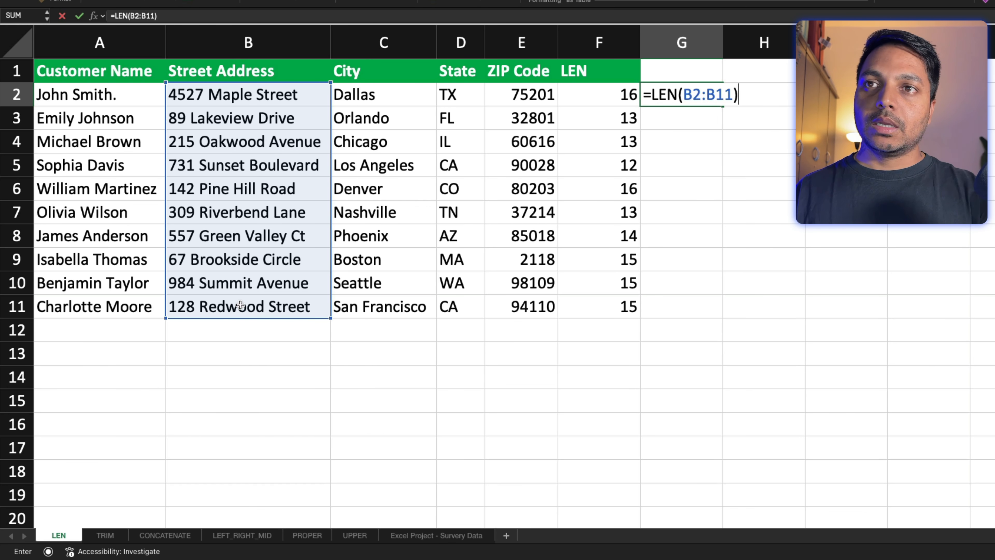
key("Return")
key("Down")
key("Down")
key("Down")
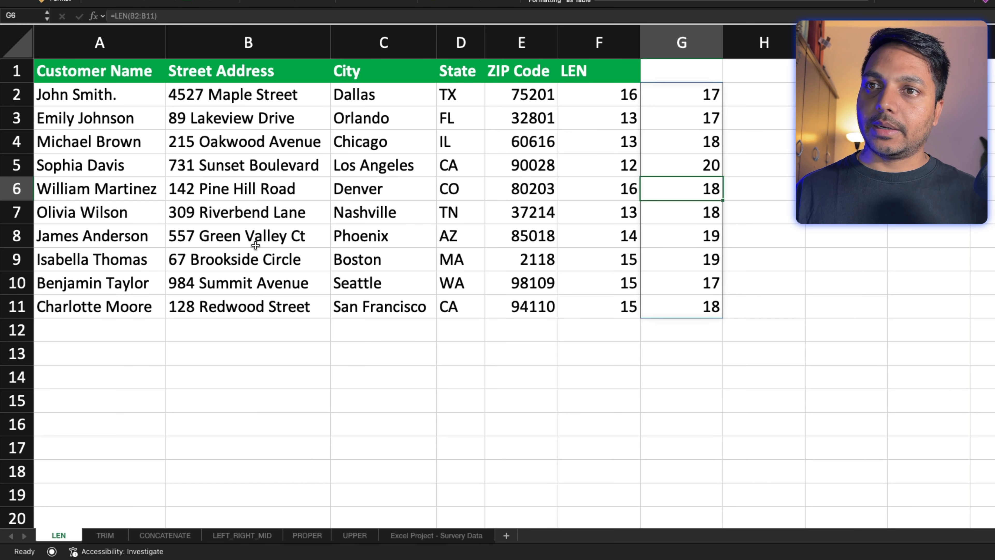
Wrap the array formula in G2 with MAX so that it reads =MAX(LEN(B2:B11)).
left_click(694, 102)
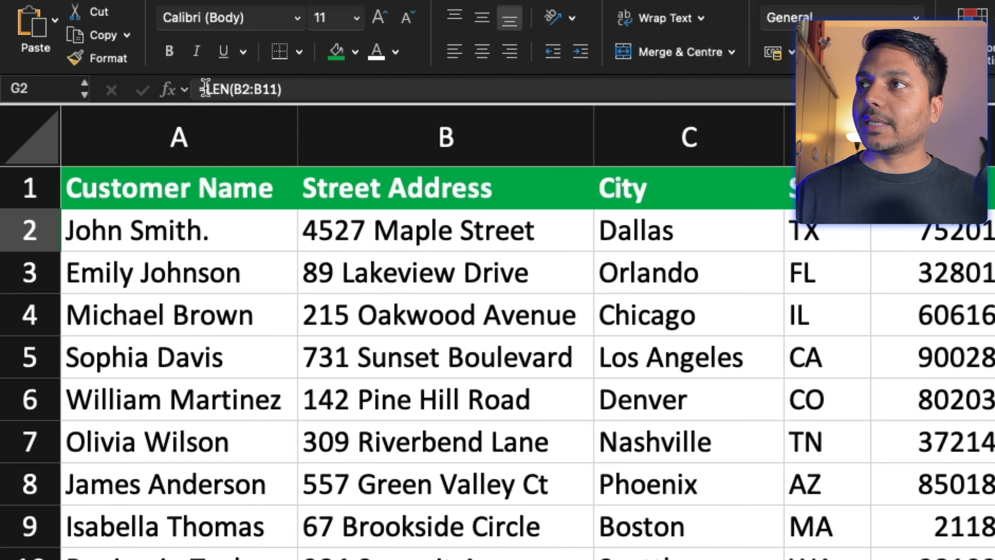
left_click(114, 15)
type("MAX(")
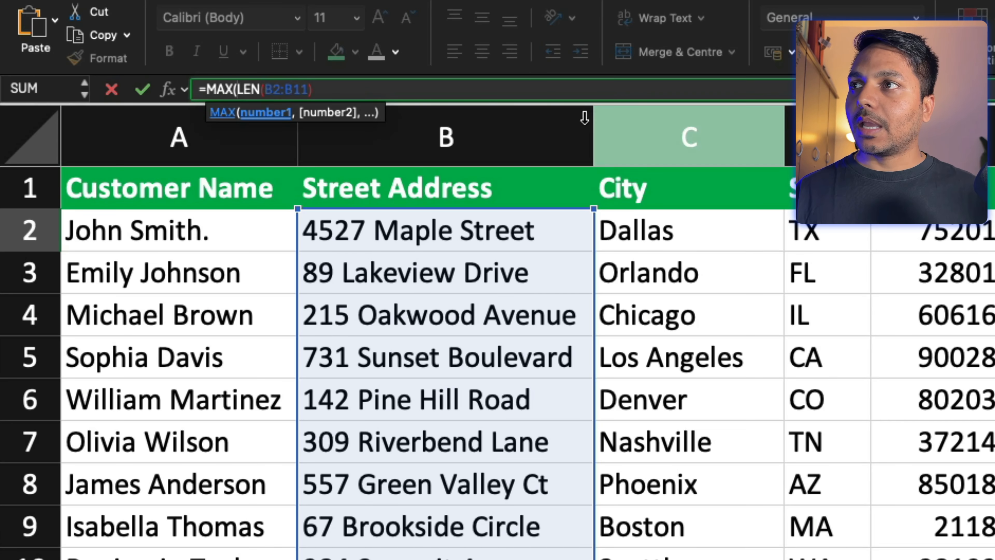
left_click(355, 91, "shift")
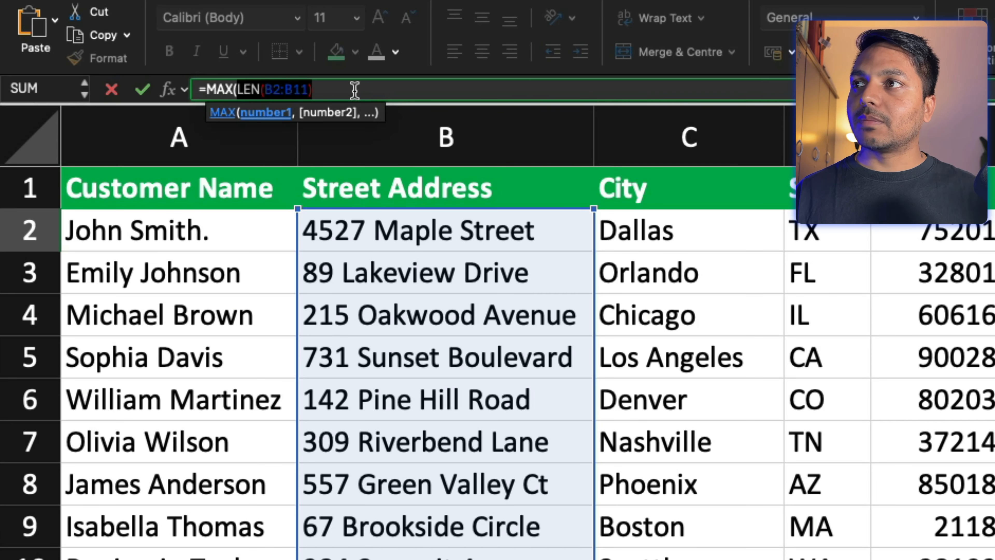
left_click(420, 90)
type(")")
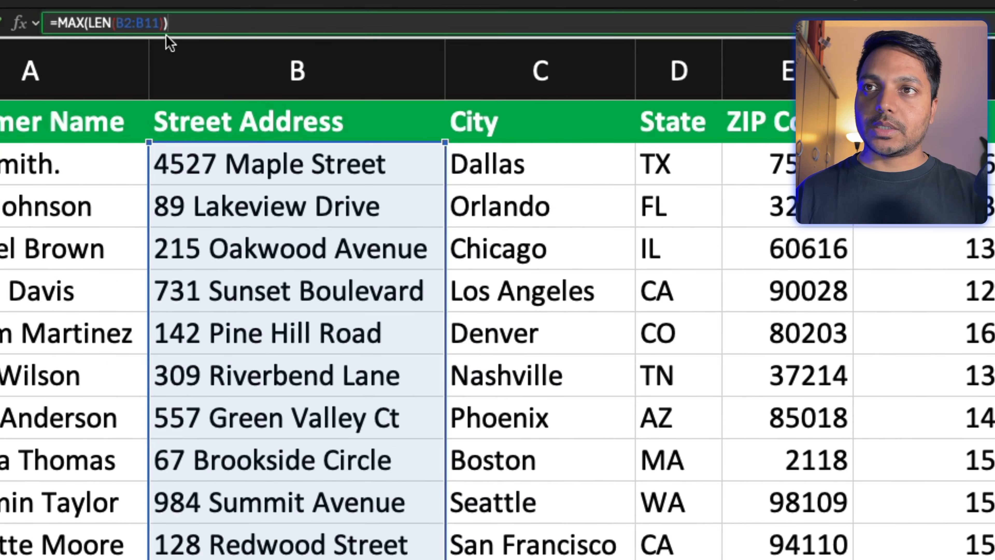
key("Return")
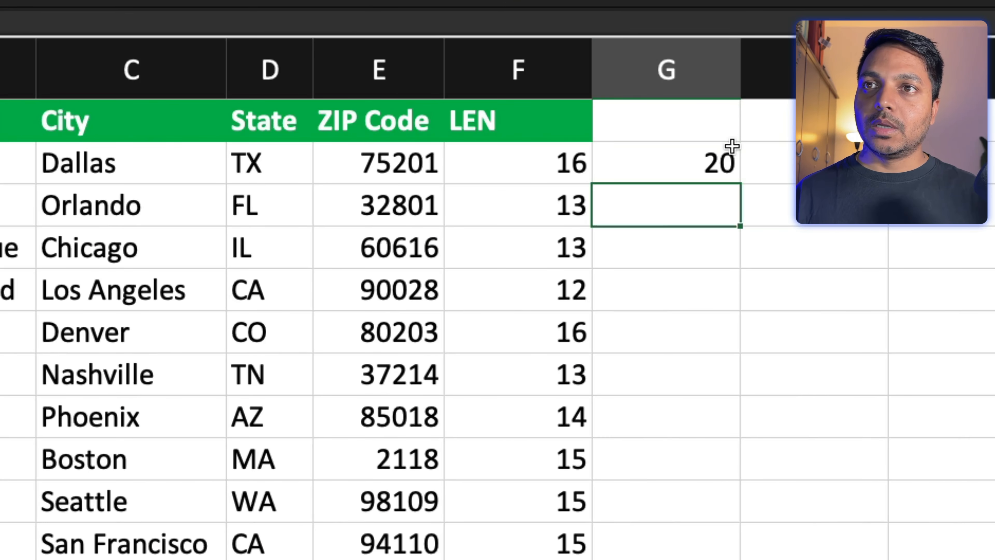
Lengthen the street address in B5 by appending a run of repeated "sd" letters, and check the maximum length in G2.
left_click(691, 171)
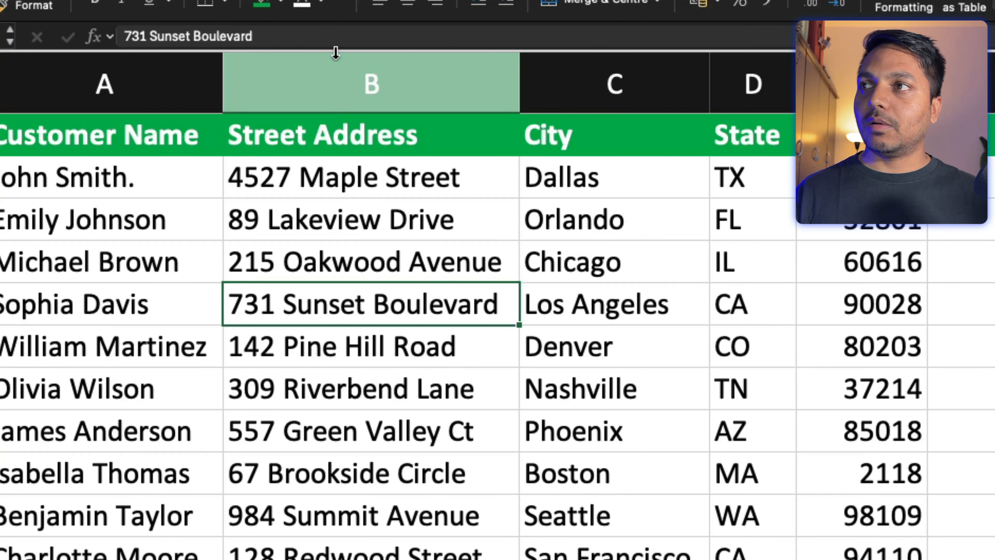
left_click(357, 33)
type("sdsdsds")
type("sds")
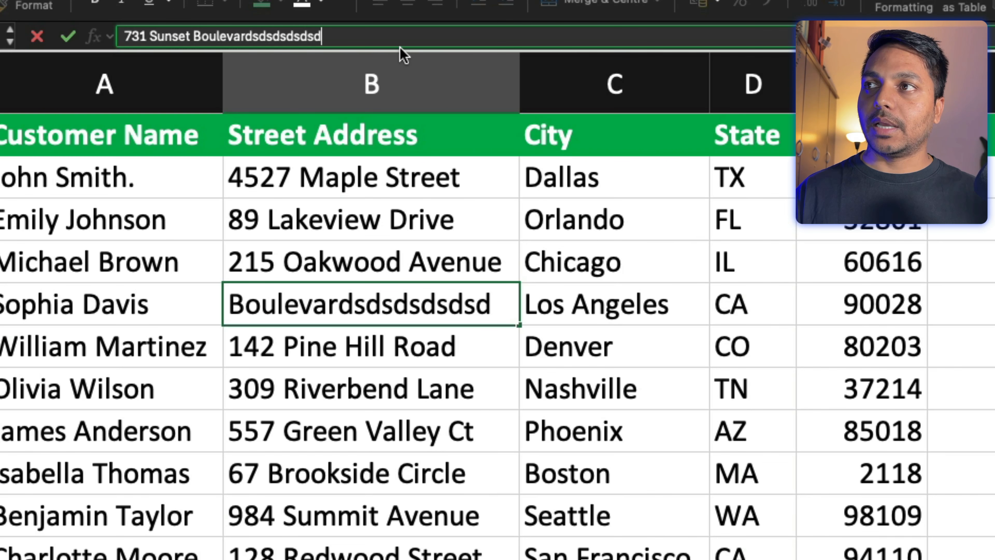
key("Return")
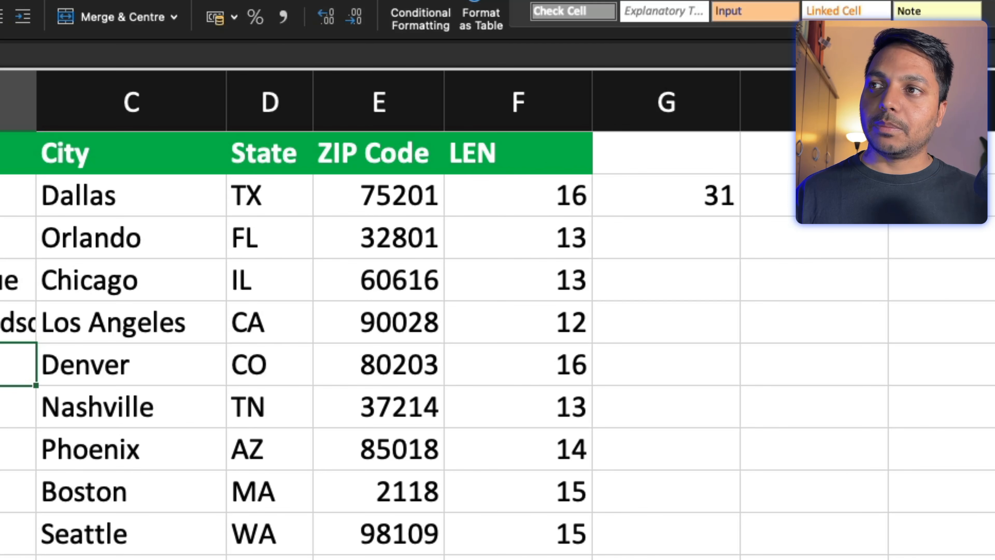
left_click(430, 302)
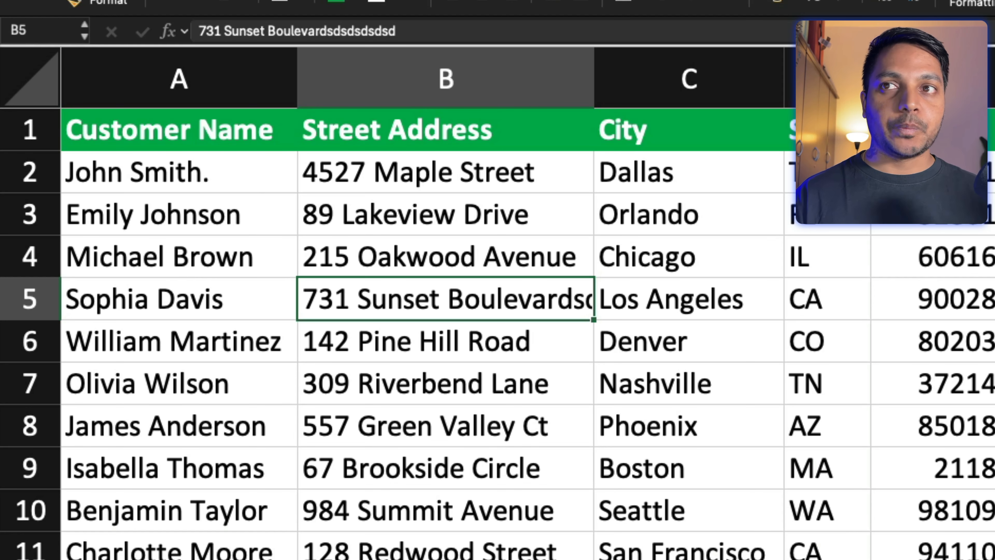
left_click(746, 72)
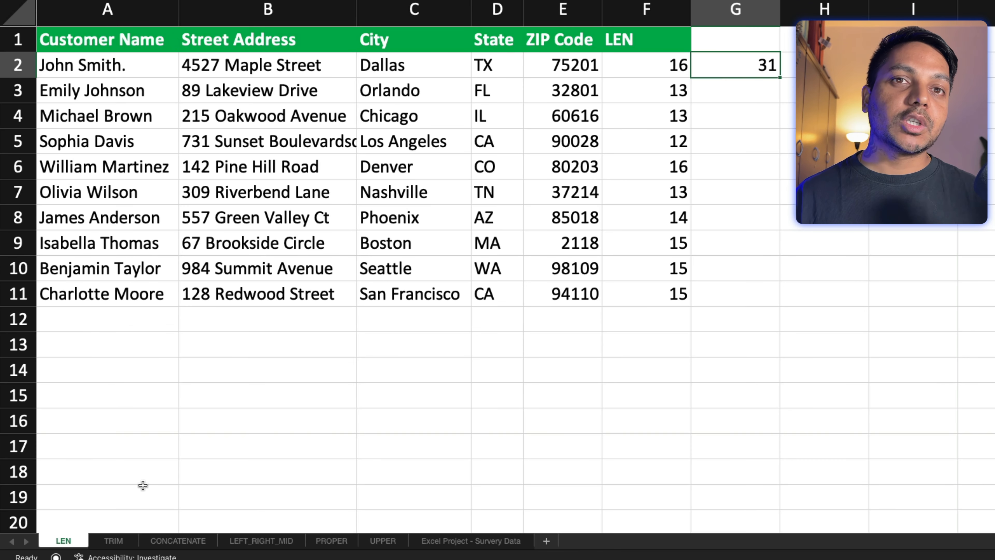
Switch to the TRIM sheet and select the first unorganized text in A2.
left_click(115, 541)
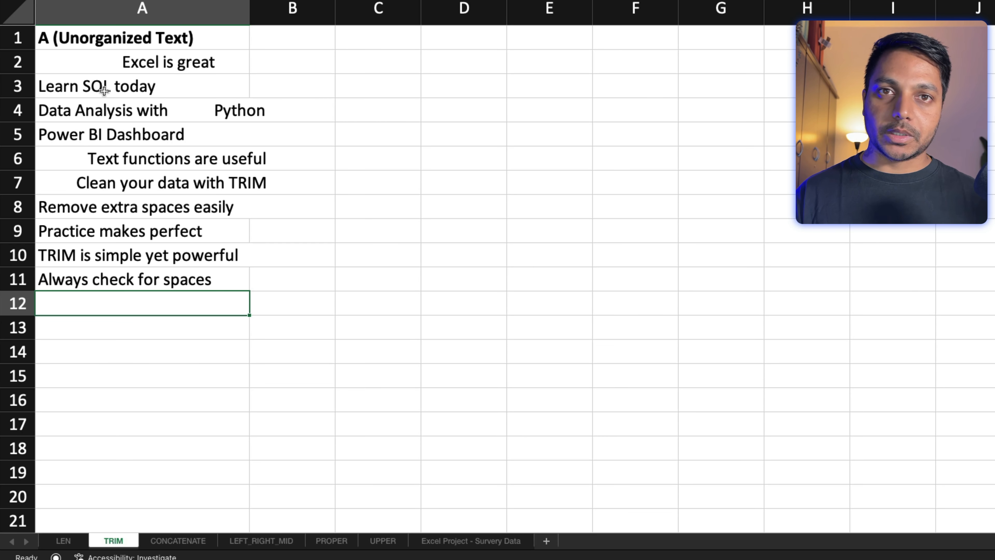
left_click(115, 62)
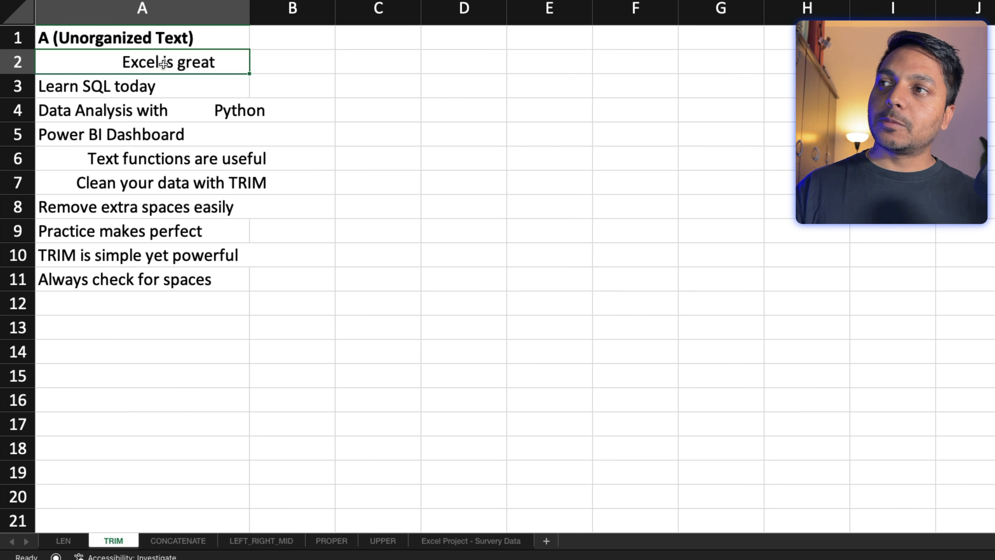
left_click(288, 69)
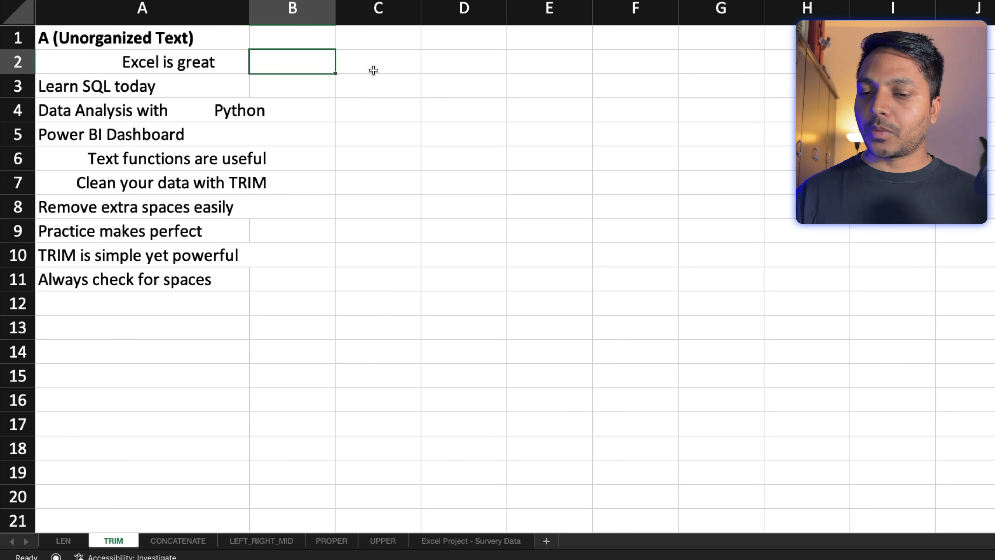
type("=")
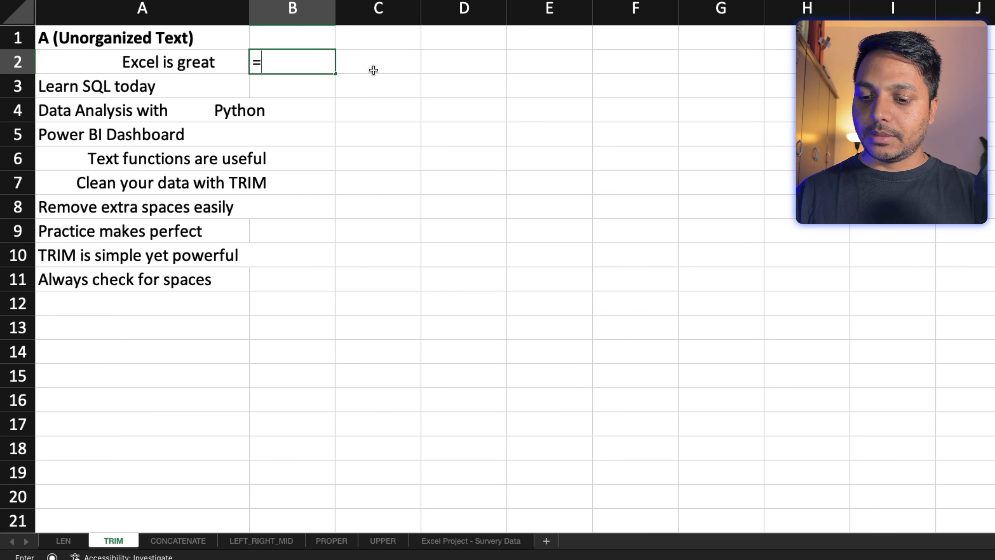
type("TRIM(")
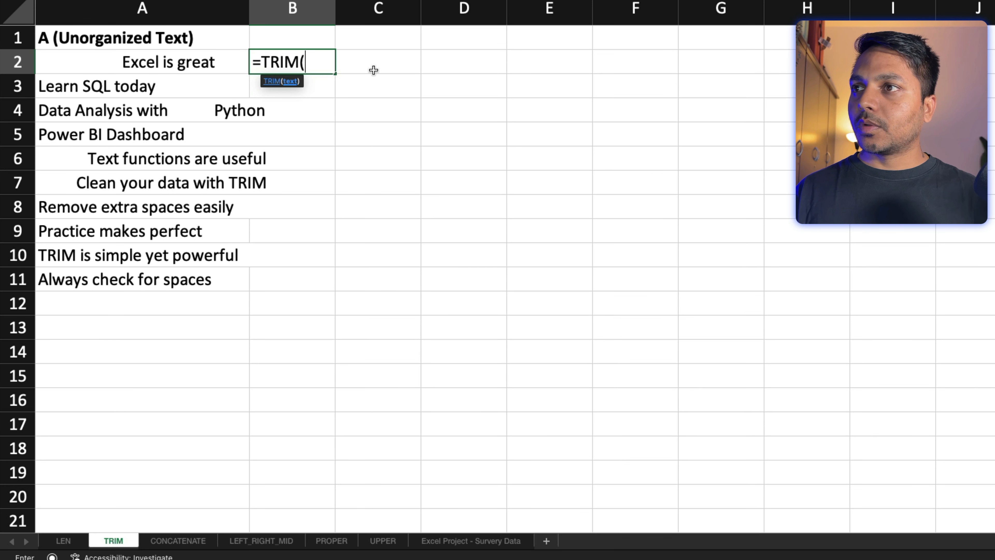
key("BackSpace")
key("BackSpace")
key("BackSpace")
key("BackSpace")
key("BackSpace")
key("BackSpace")
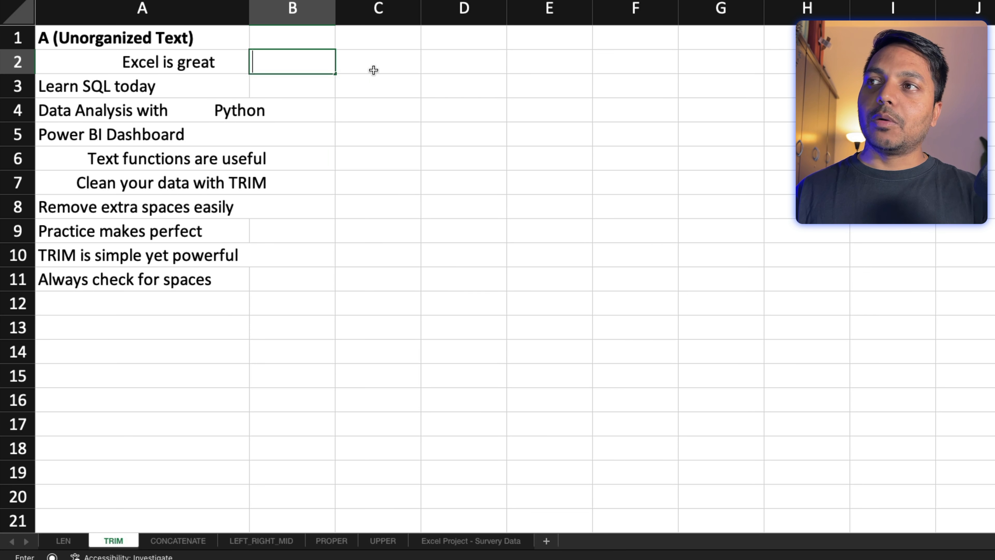
key("Return")
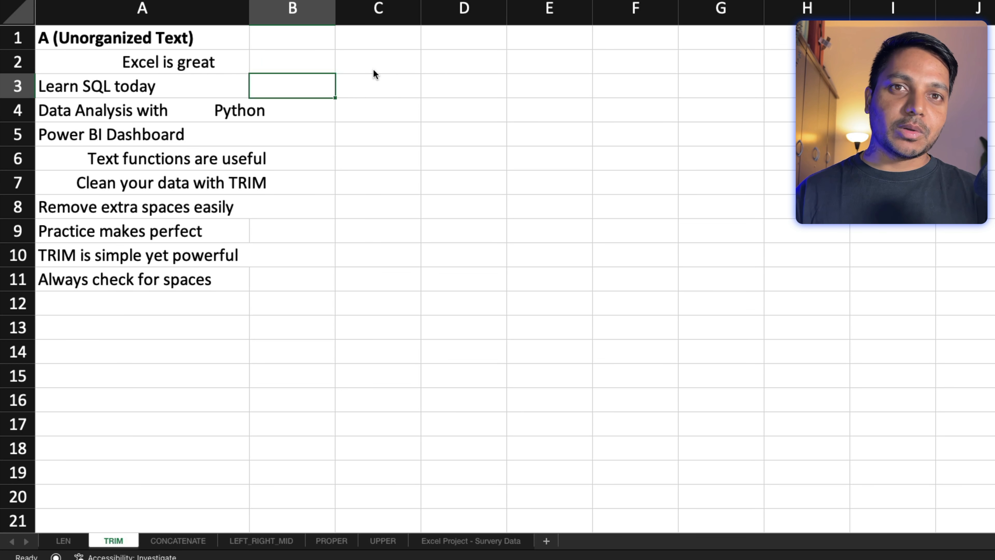
Count the characters of the untrimmed text in B2 with =LEN(A2).
key("Up")
key("Down")
key("Up")
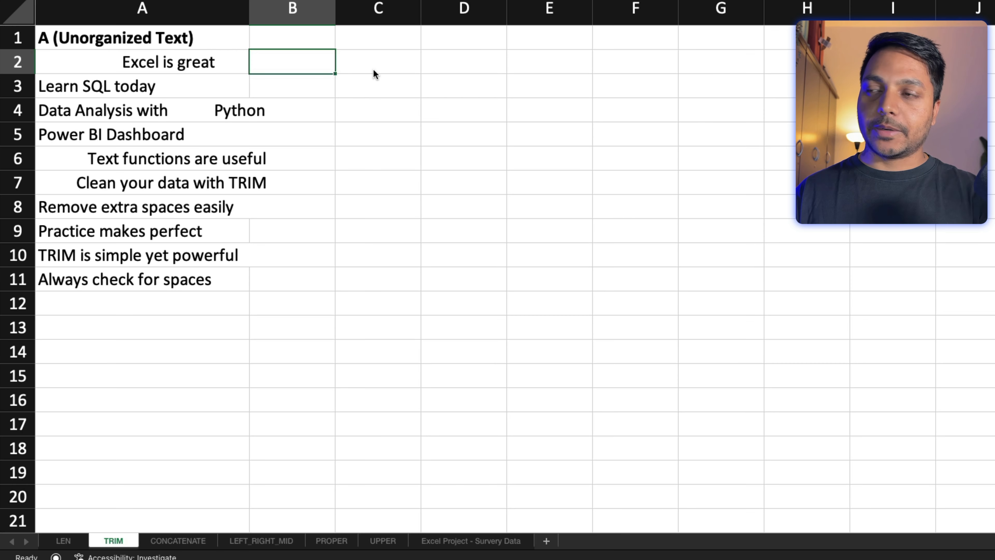
type("=LEN(")
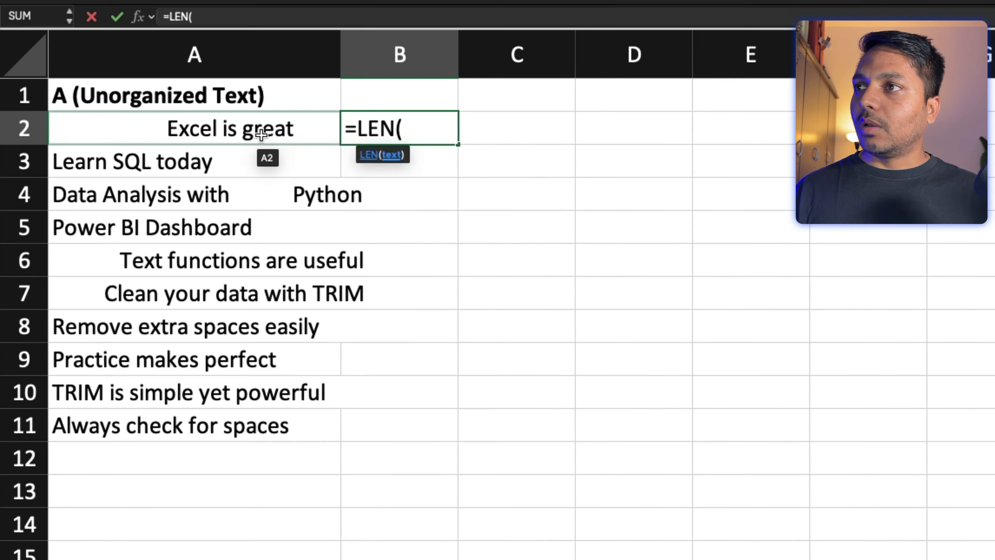
left_click(189, 65)
type(")")
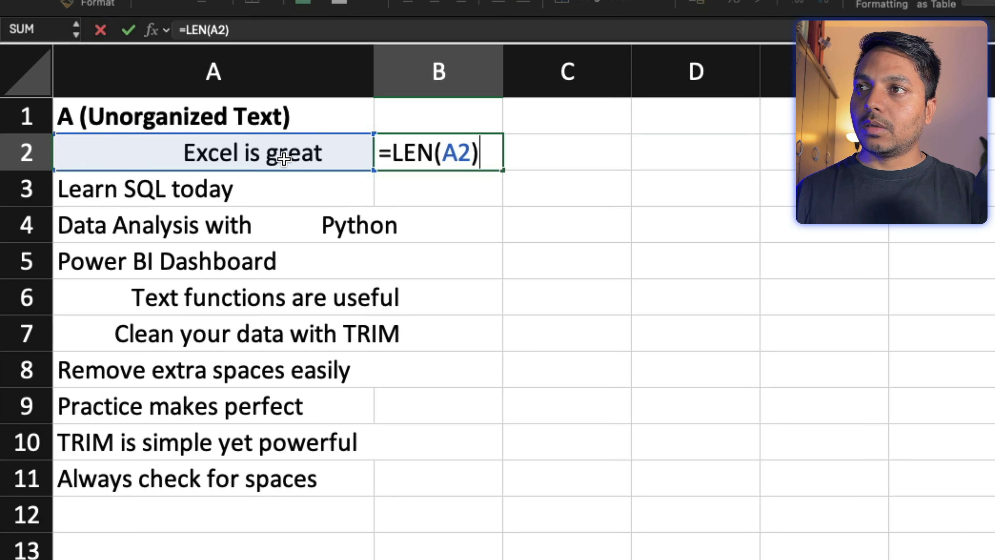
key("ctrl+Return")
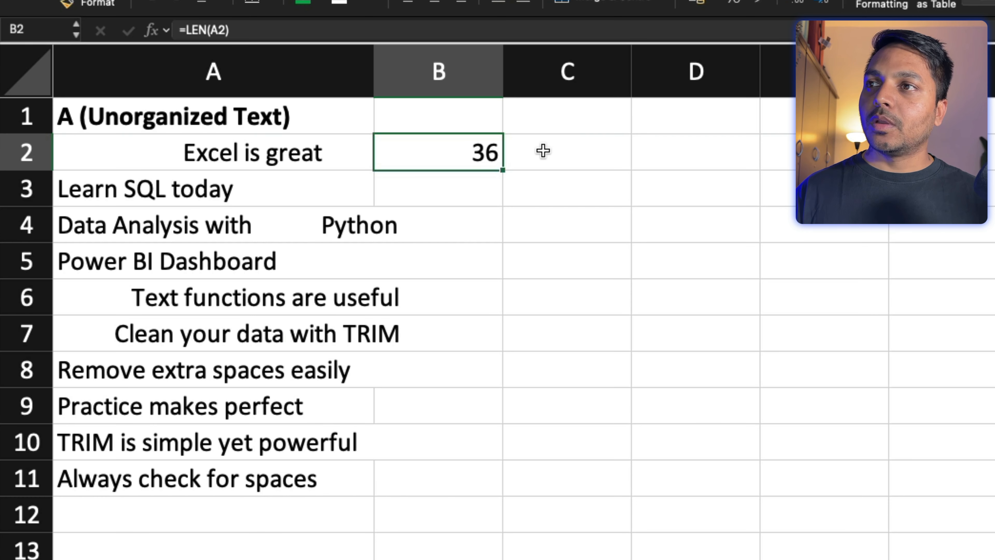
Remove the extra spaces from the first text with =TRIM(A2) in C2, and widen column C to fit it.
left_click(572, 154)
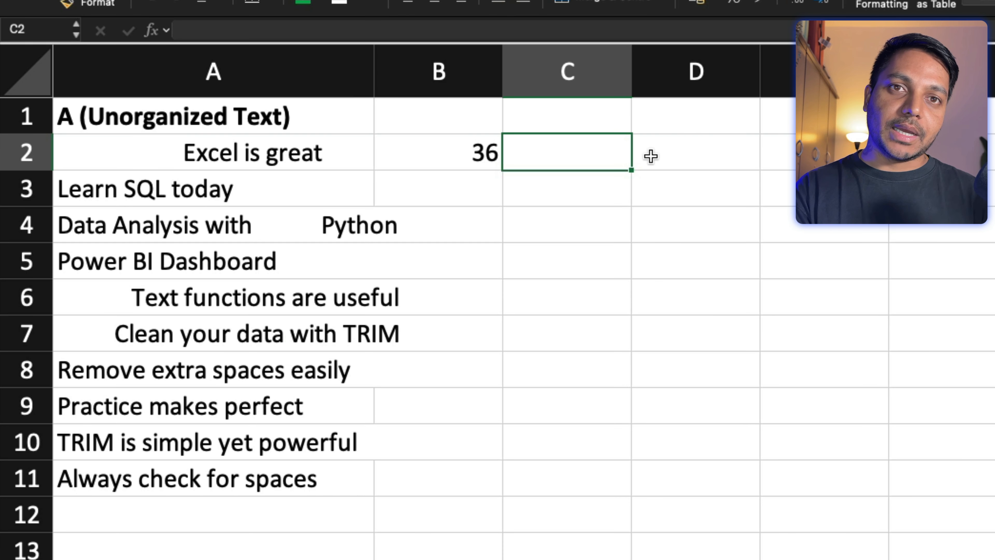
type("=TRIU")
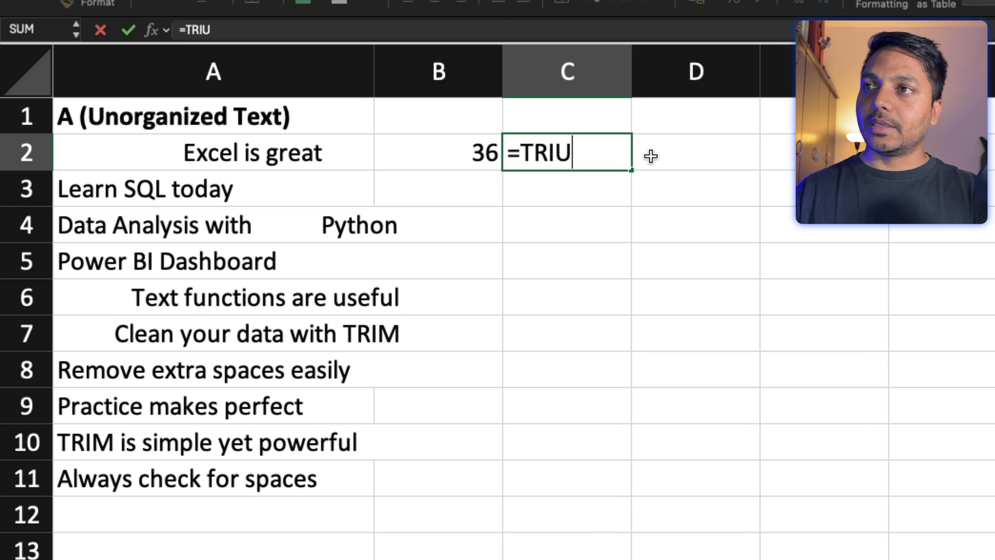
key("BackSpace")
type("M(")
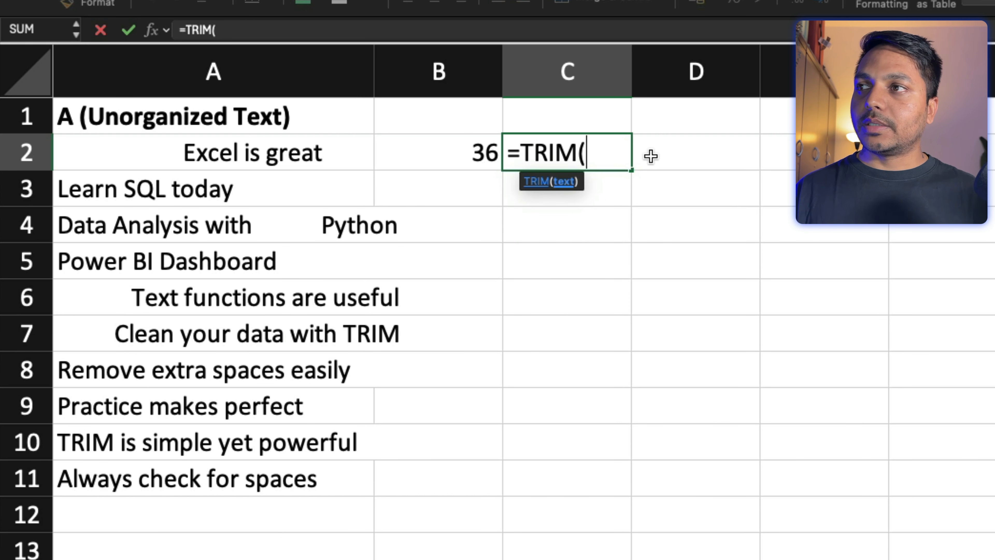
left_click(248, 153)
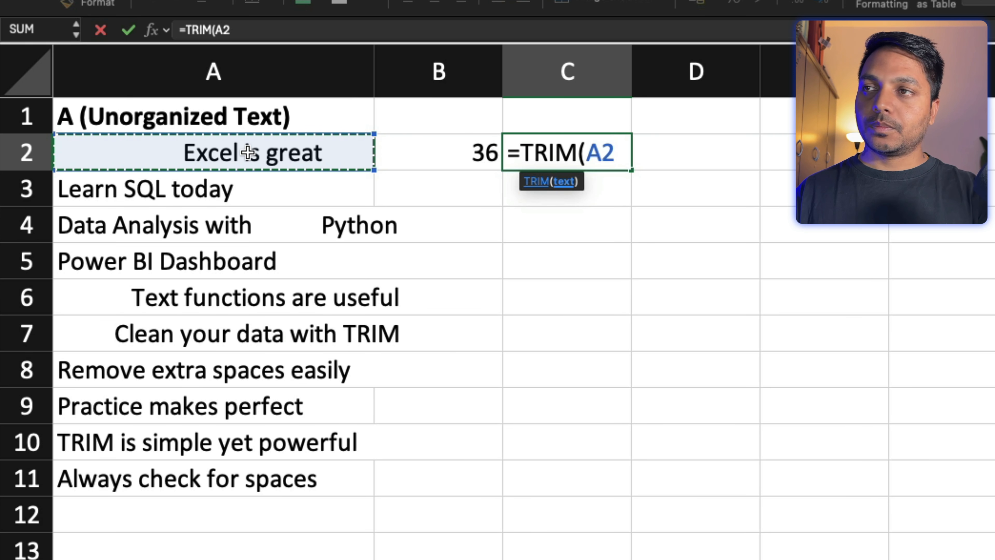
type(")")
key("Return")
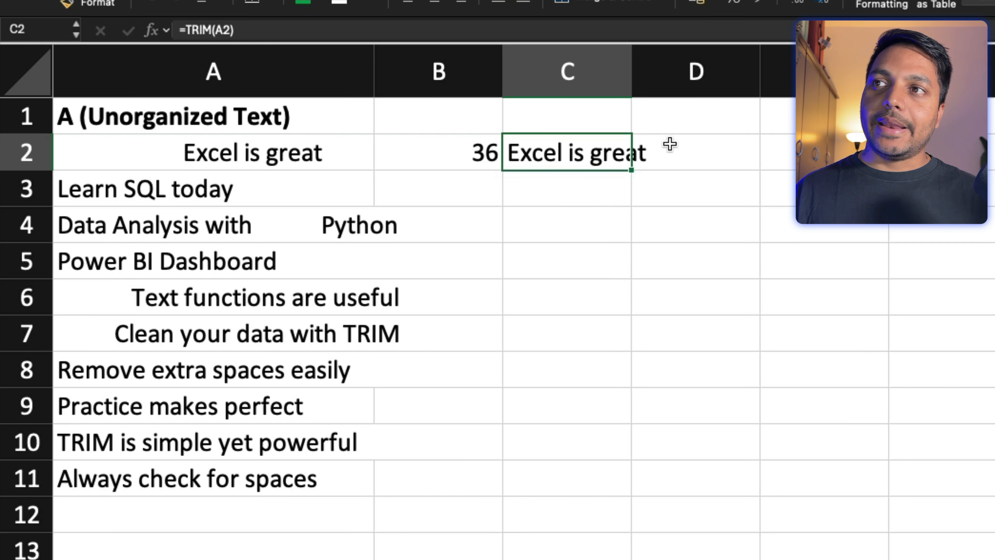
left_click_drag(632, 71, 658, 74)
Count the characters of the trimmed text in D2 with =LEN(C2).
left_click(698, 156)
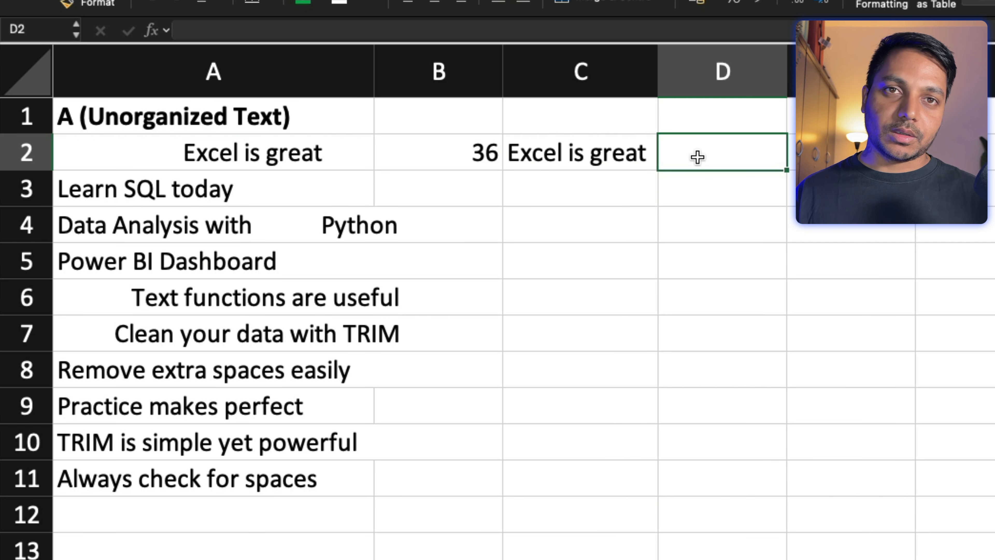
type("=LEN(")
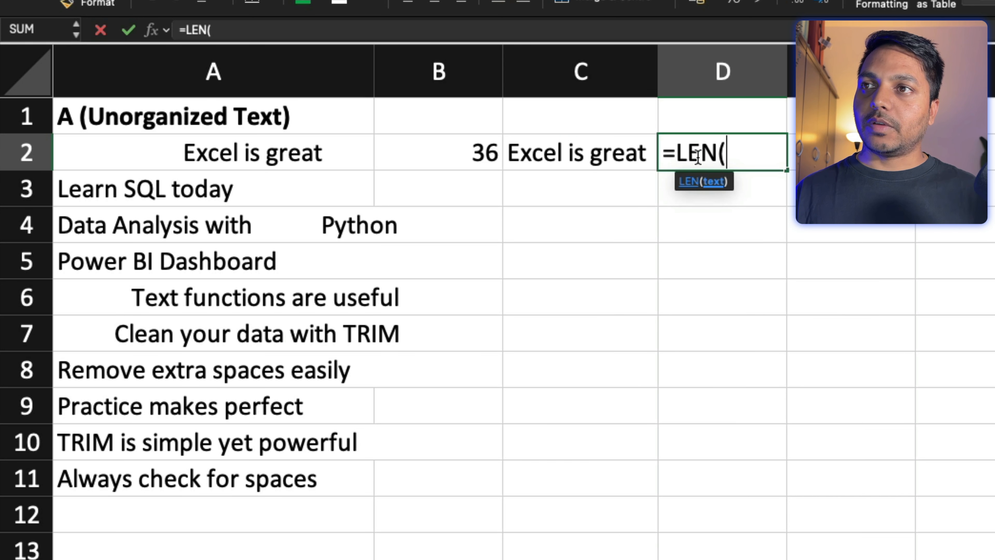
left_click(595, 161)
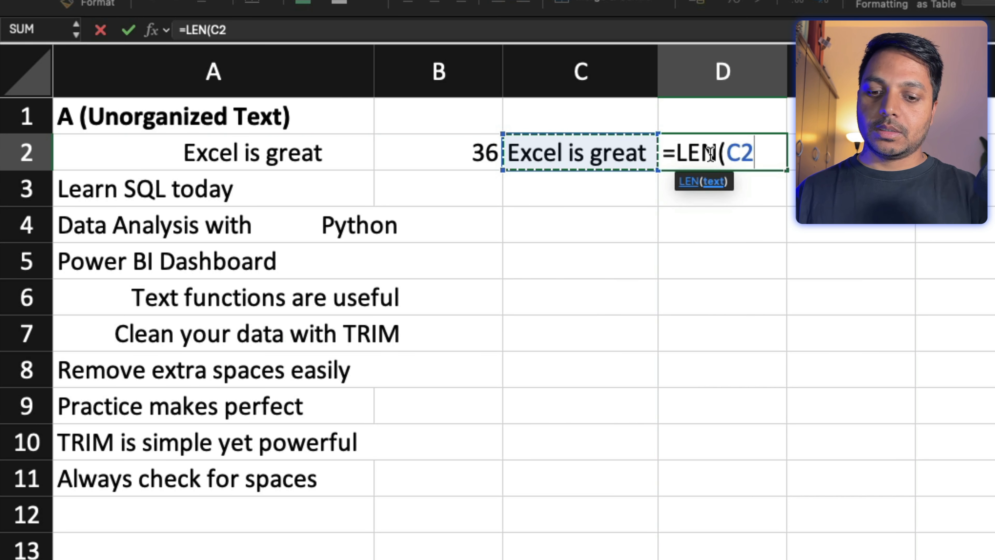
type(")")
key("Return")
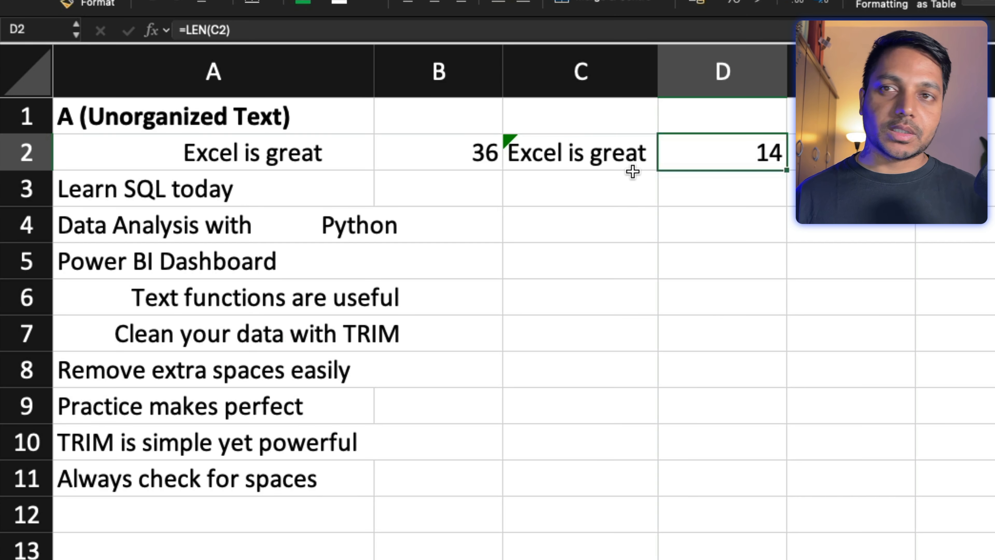
Fill the TRIM formula in C2 down to C11 and autofit the width of column C.
left_click(611, 155)
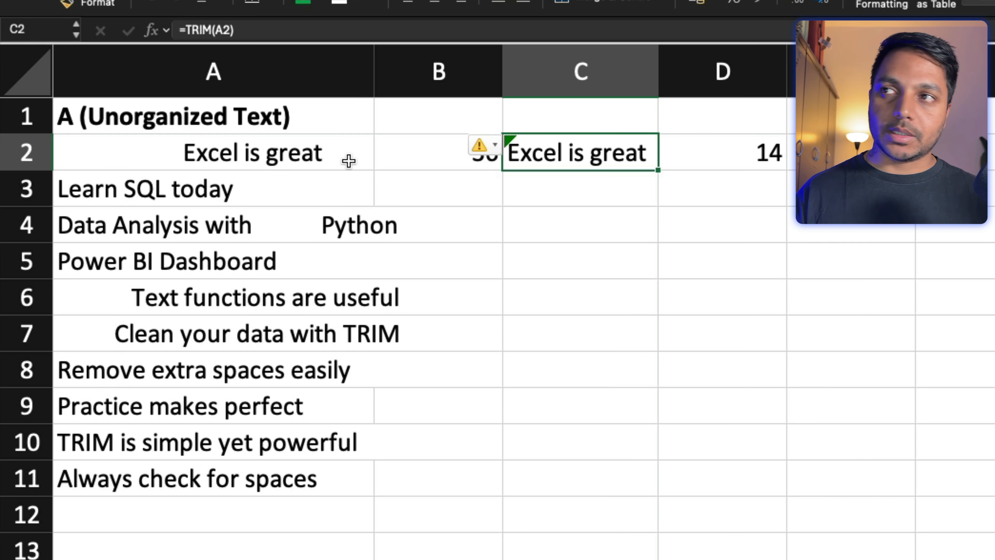
left_click(457, 197)
left_click(633, 159)
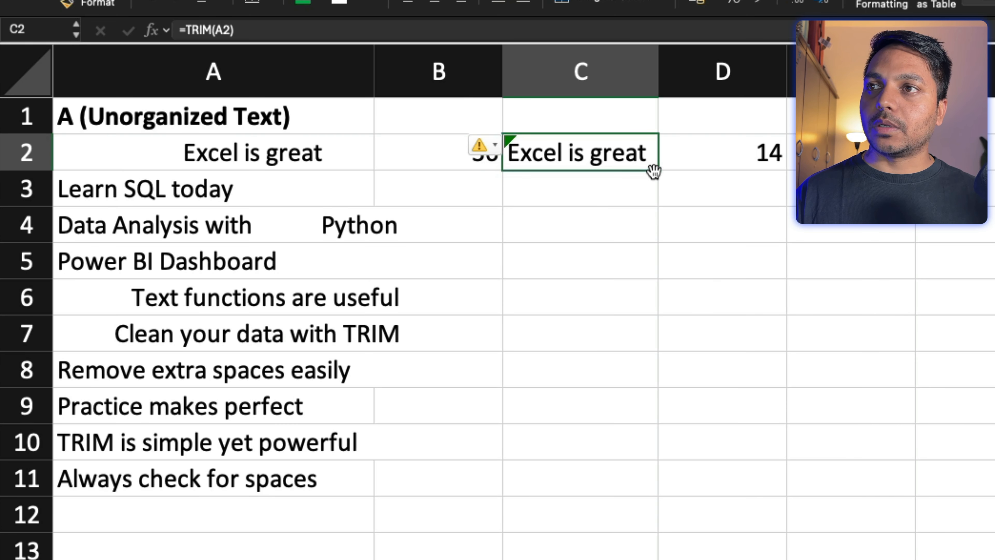
double_click(657, 170)
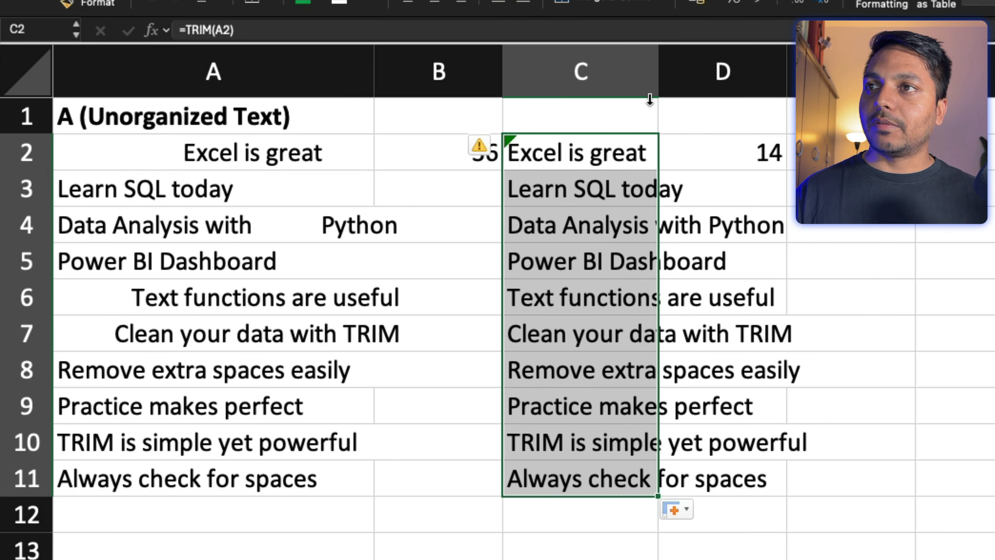
double_click(658, 66)
Enter the header CLEAN in C1 and format it with a green fill and white font.
left_click(646, 118)
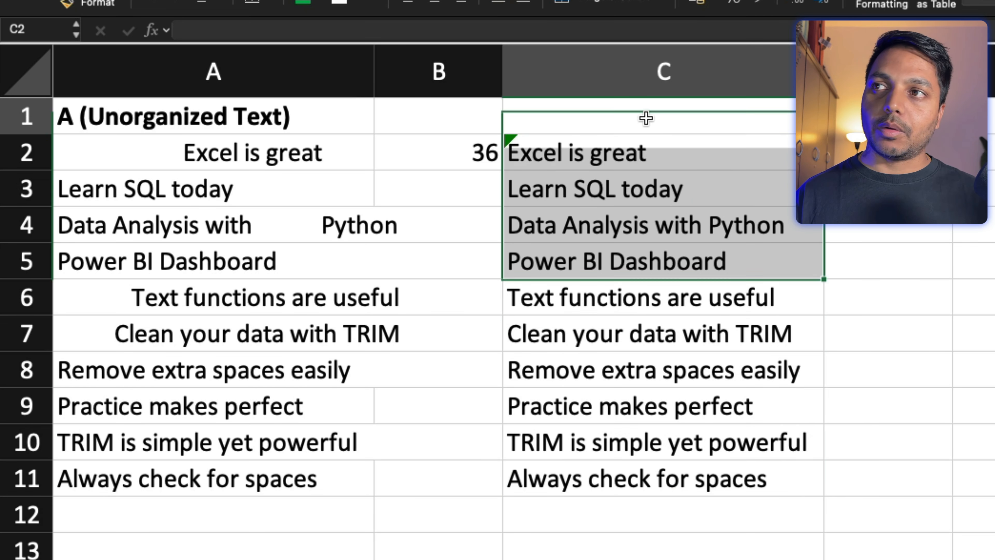
type("CLEAN")
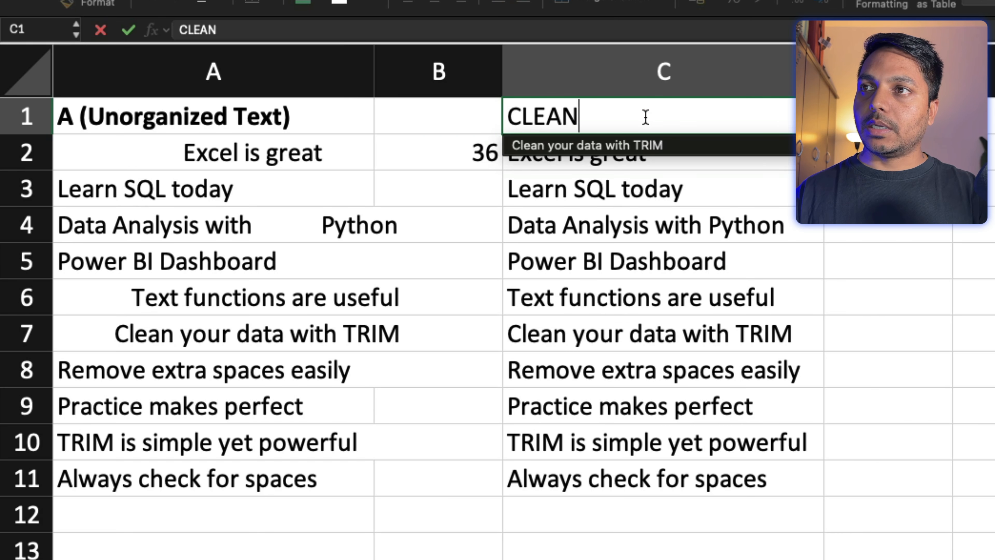
key("Return")
left_click(646, 118)
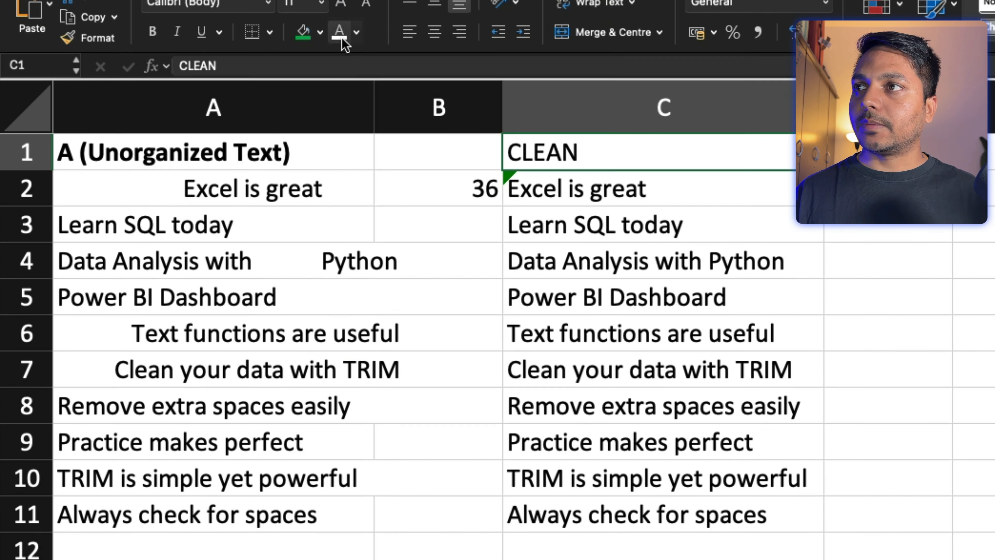
left_click(303, 32)
left_click(339, 31)
left_click(656, 401)
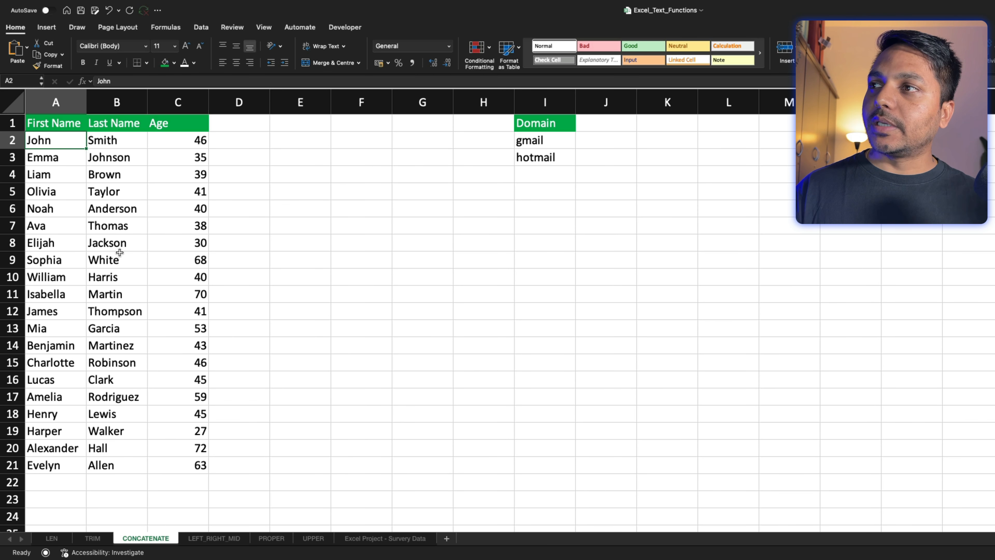
Examine the first record's first name, last name and age, and the domain entry in I2 on the CONCATENATE sheet.
left_click(98, 192)
left_click(55, 142)
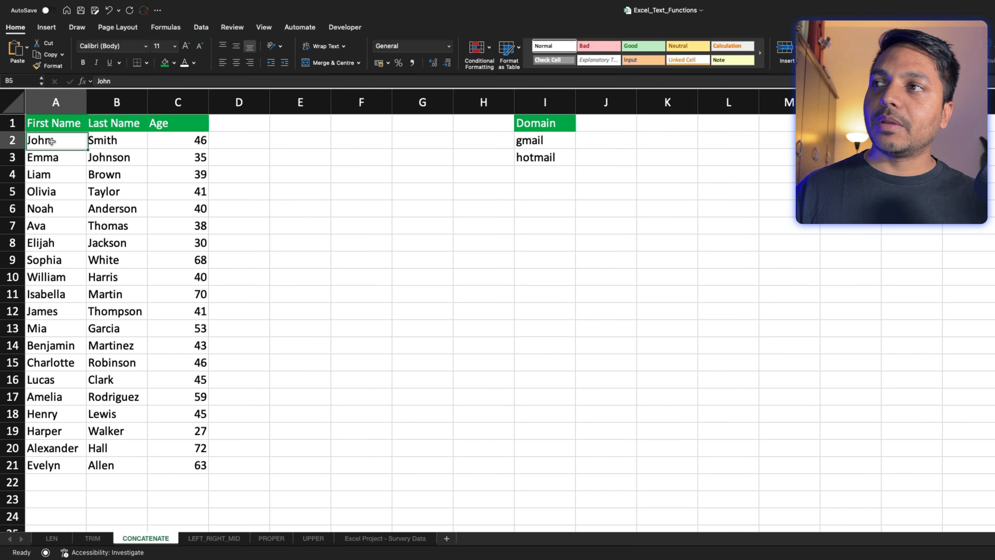
left_click(121, 146)
left_click(170, 145)
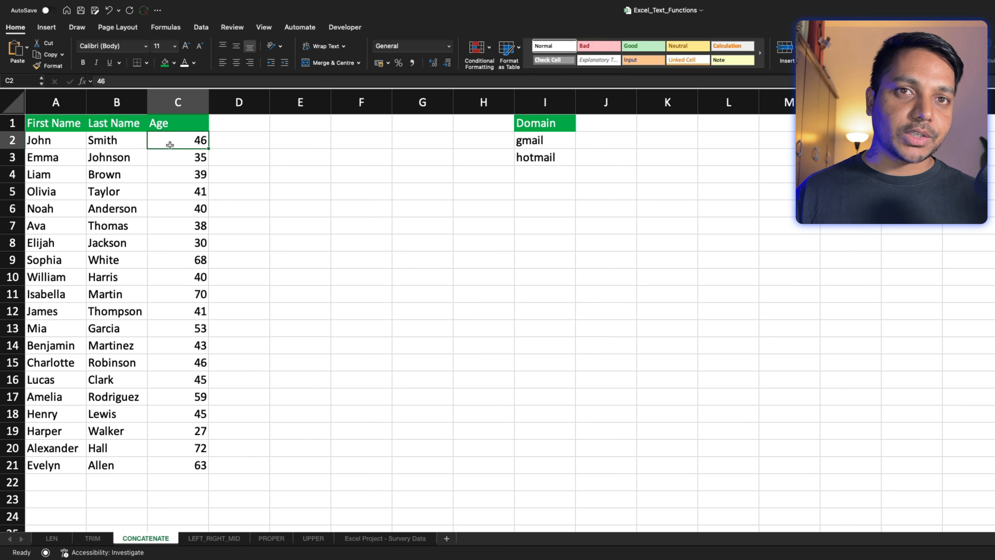
left_click(541, 144)
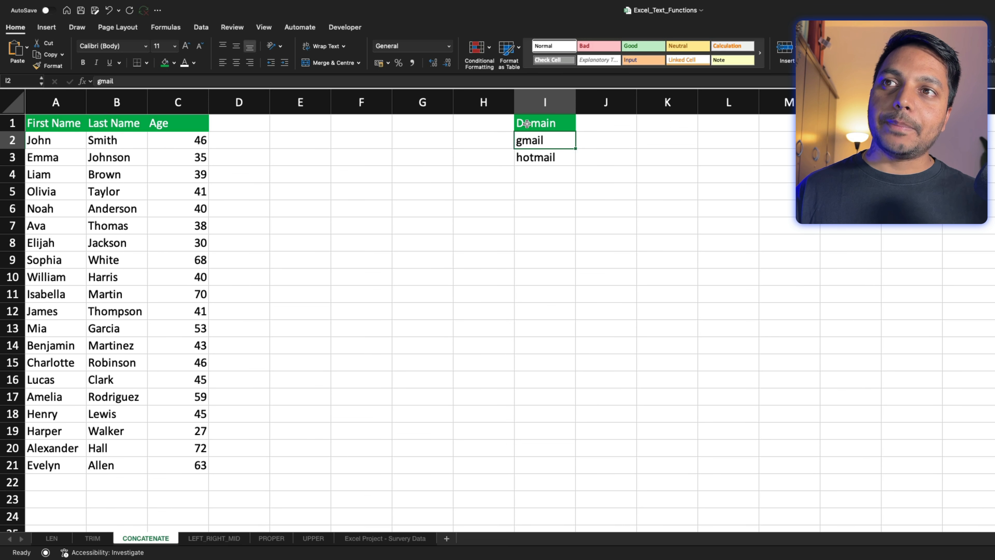
Examine the Domain header with its gmail and hotmail entries in I1:I3, and the first record in A2:C2.
left_click(541, 126)
left_click(543, 142)
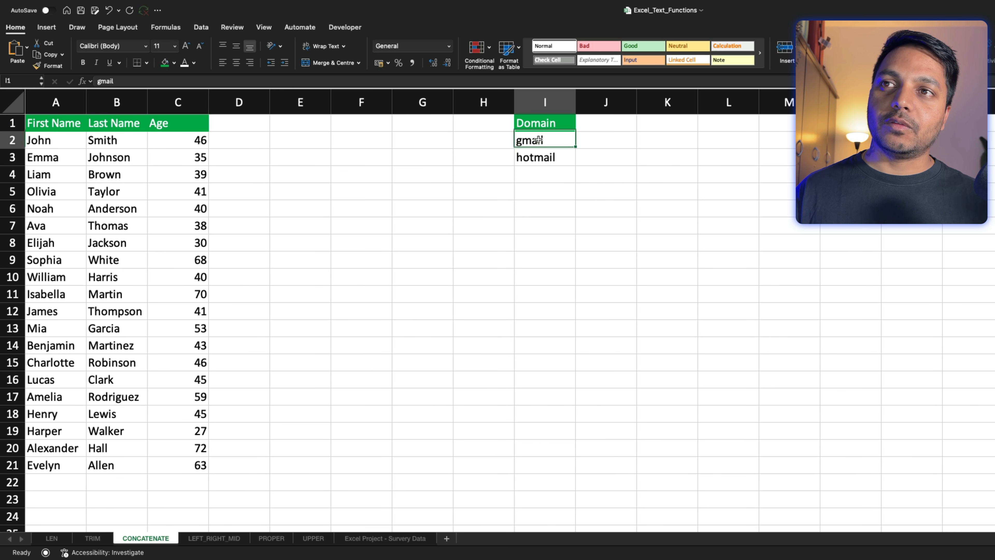
left_click(545, 157)
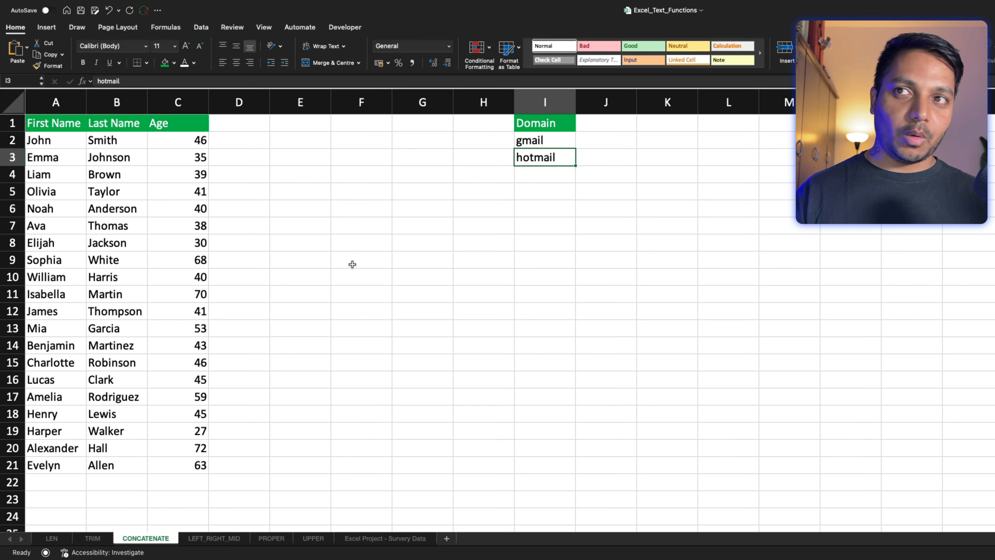
left_click(534, 193)
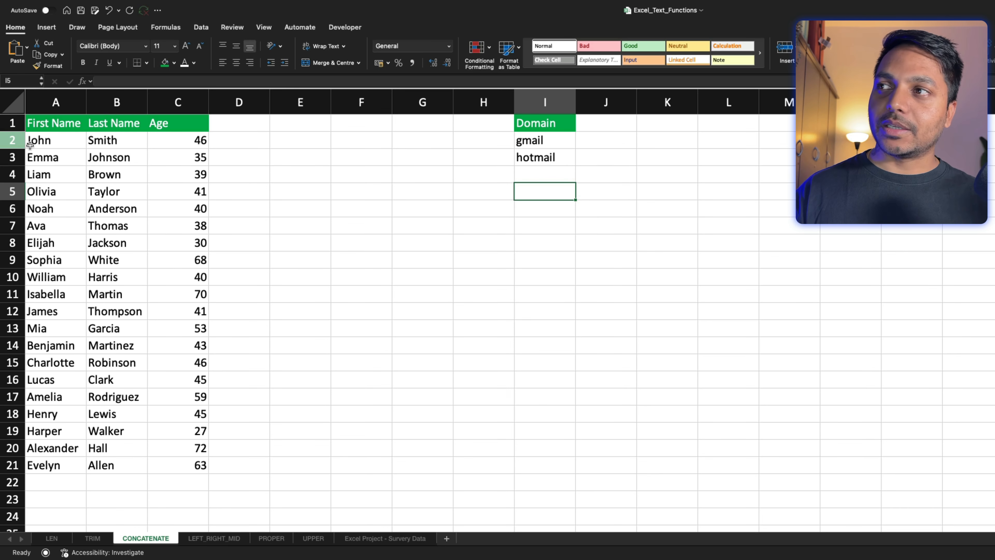
left_click(51, 142)
left_click(113, 140)
left_click(177, 140)
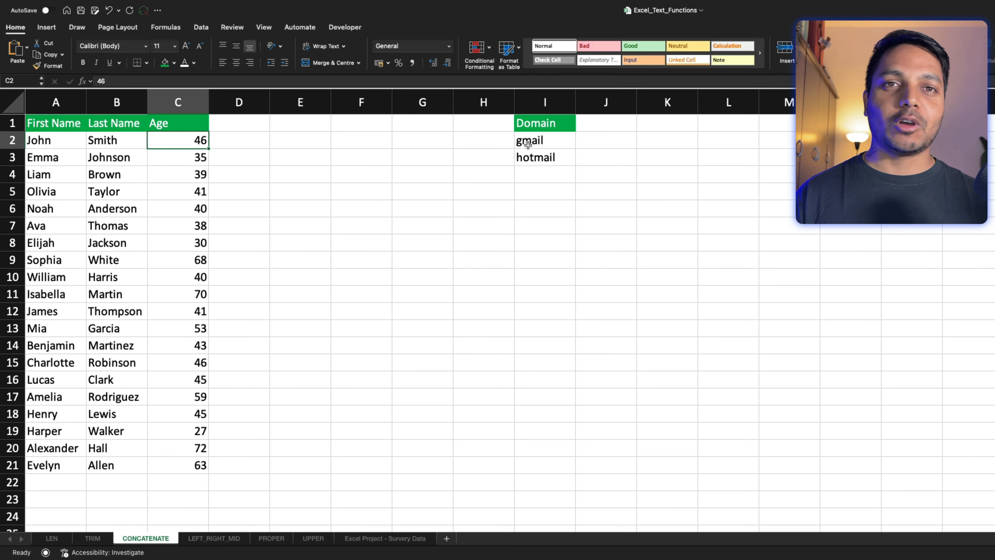
left_click(244, 124)
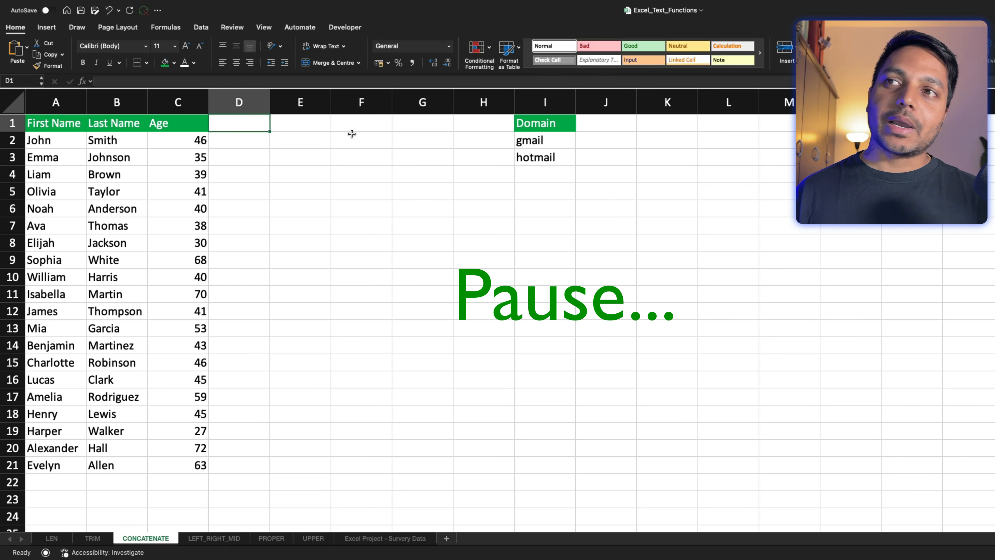
key("Down")
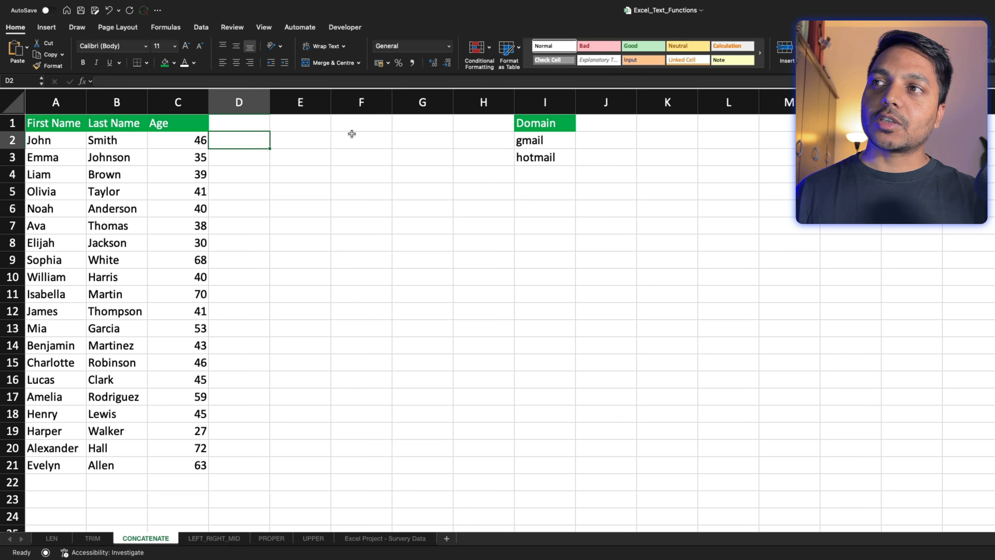
key("Up")
key("Left")
key("Down")
key("Left")
key("Left")
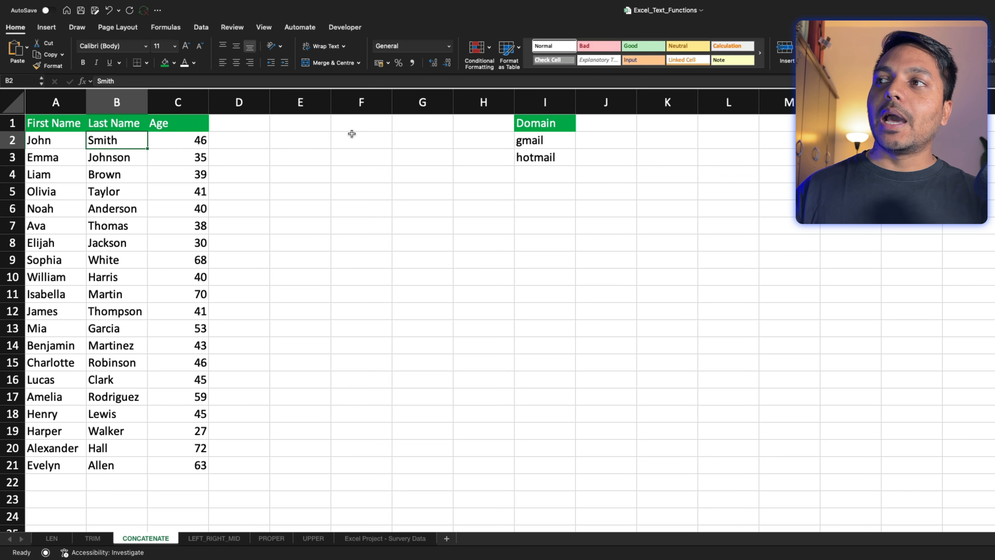
key("Right")
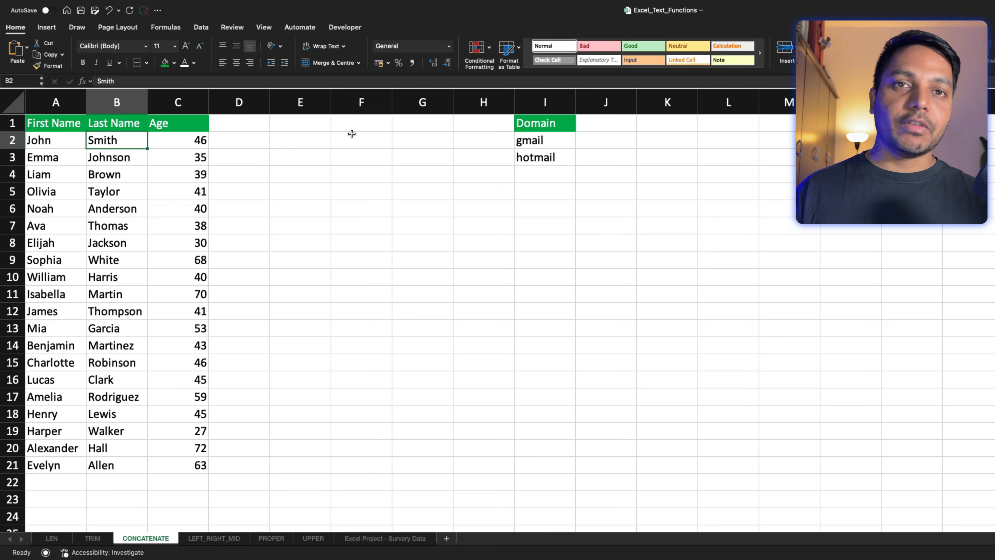
Start an IF formula in D2 with the logical test C2> 50.
key("Right")
key("Right")
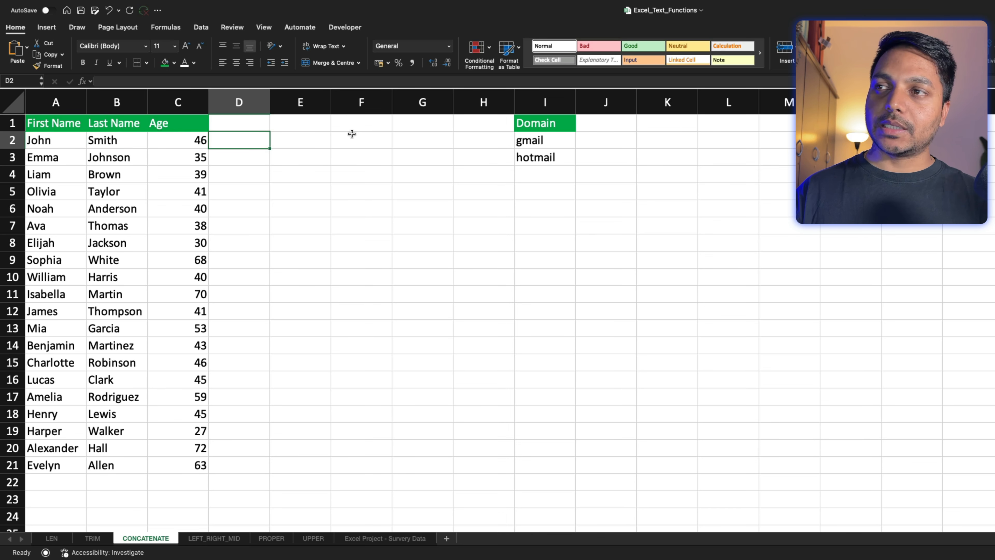
type("=IF(")
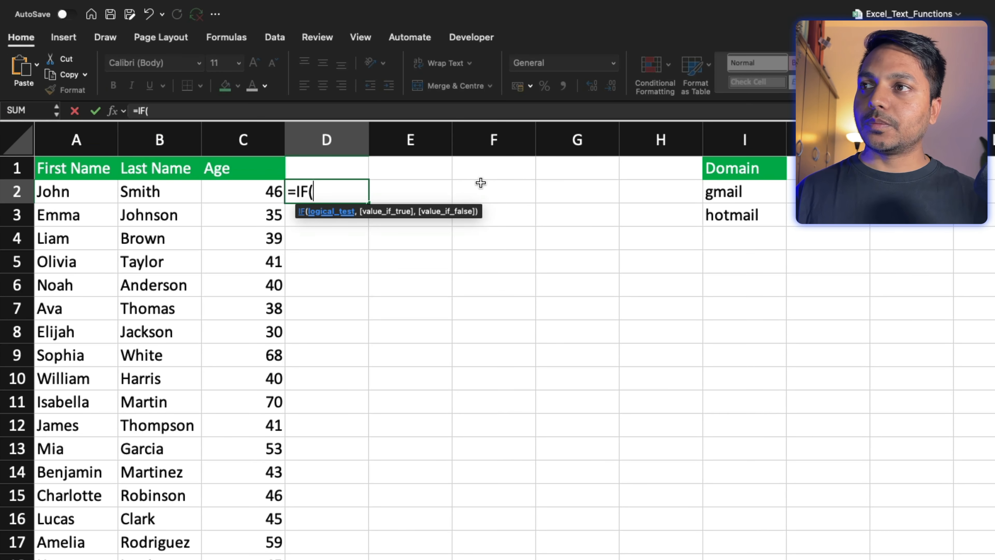
left_click(271, 194)
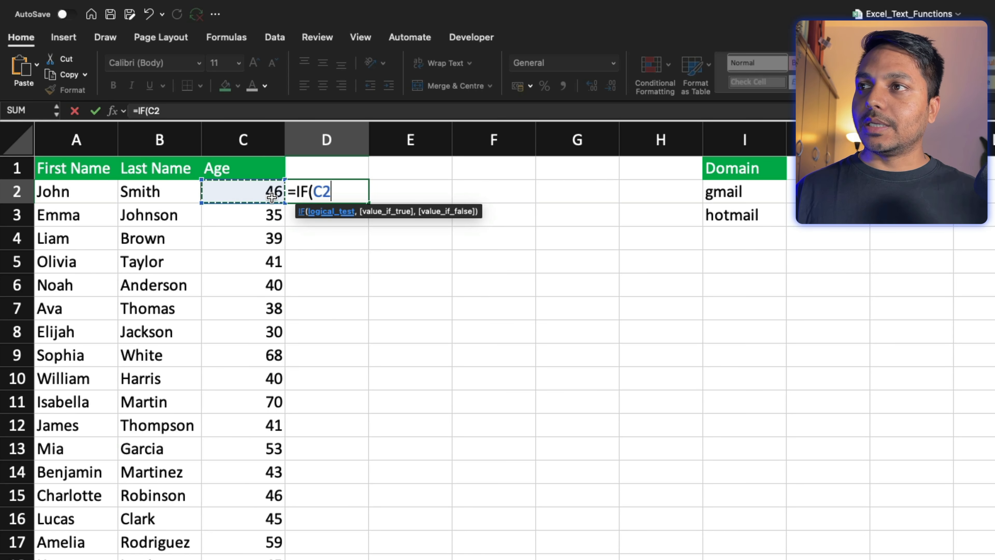
type(",")
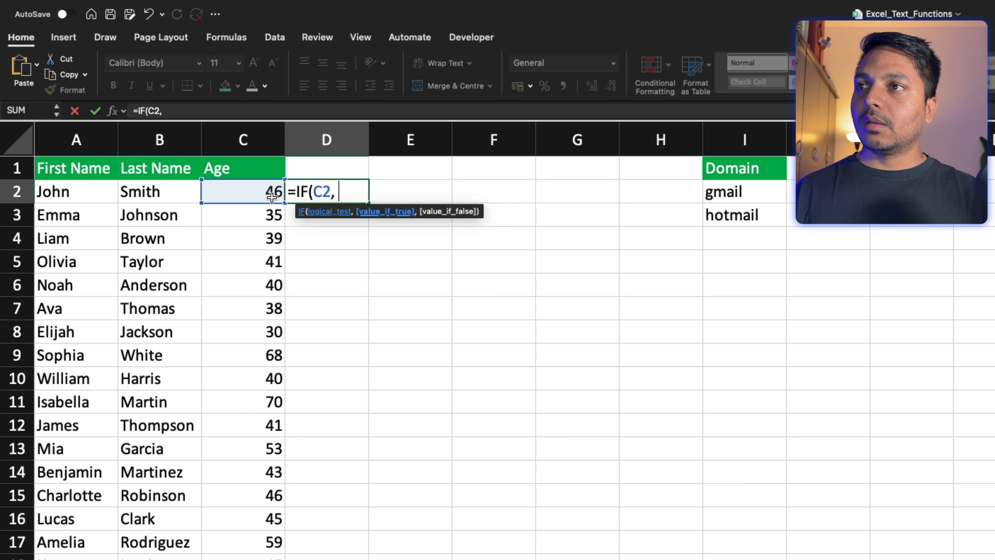
key("BackSpace")
key("BackSpace")
type(">")
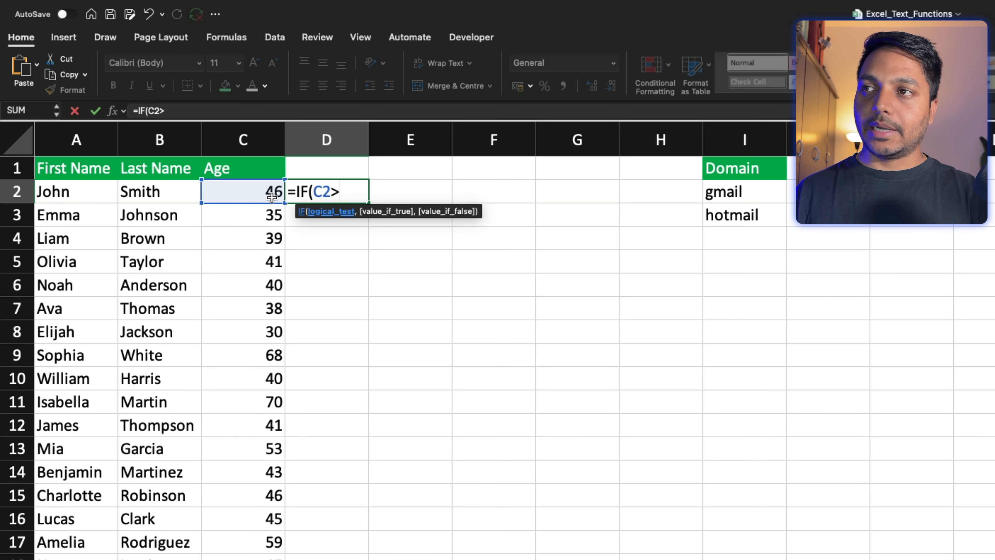
type(" 50")
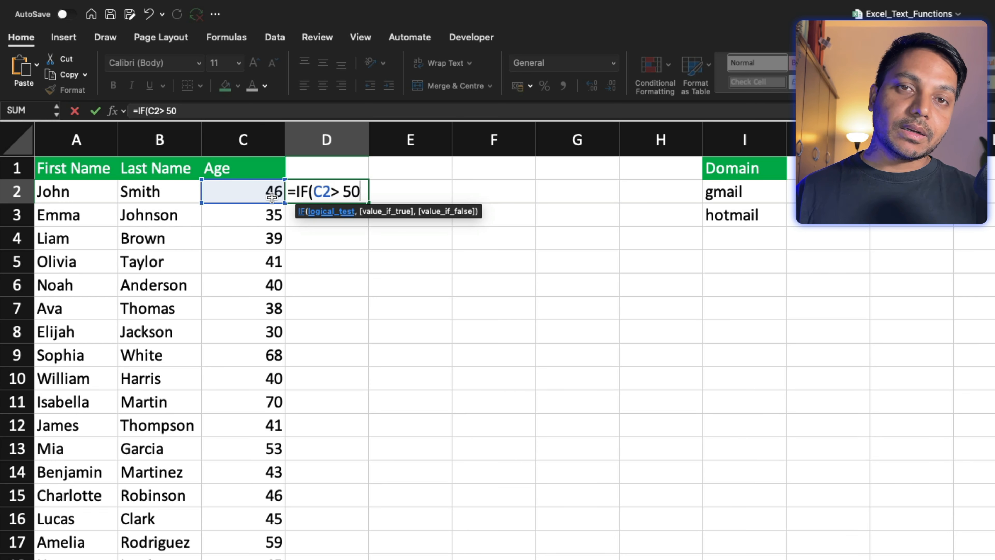
Set the value-if-true argument of the IF formula in D2 to "Above 50".
type(", ")
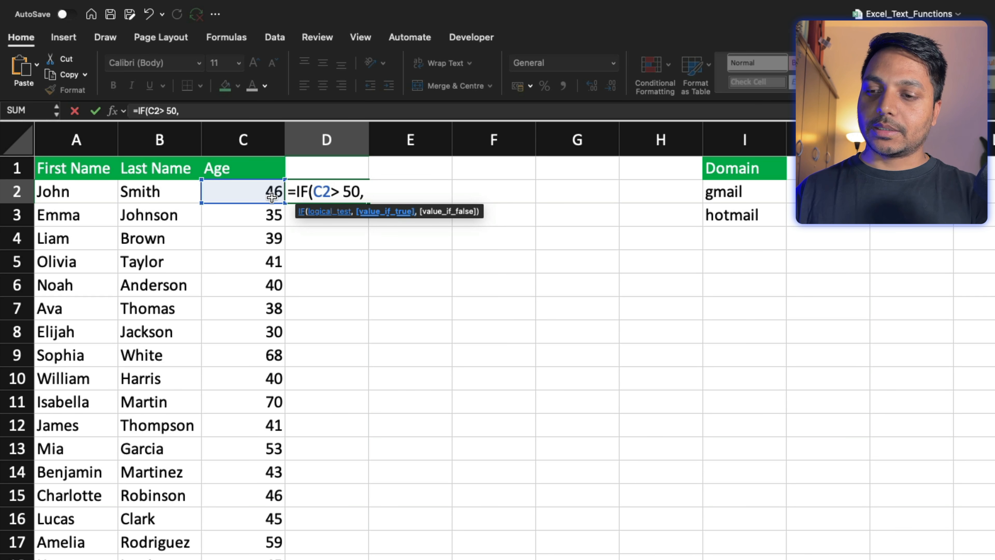
type("Y")
key("BackSpace")
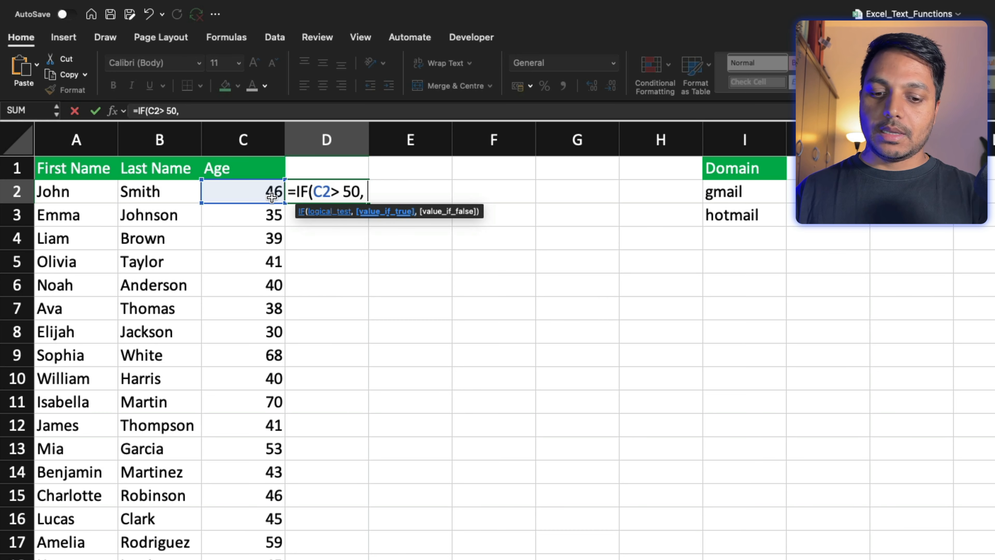
type("\"abo")
key("BackSpace")
key("BackSpace")
key("BackSpace")
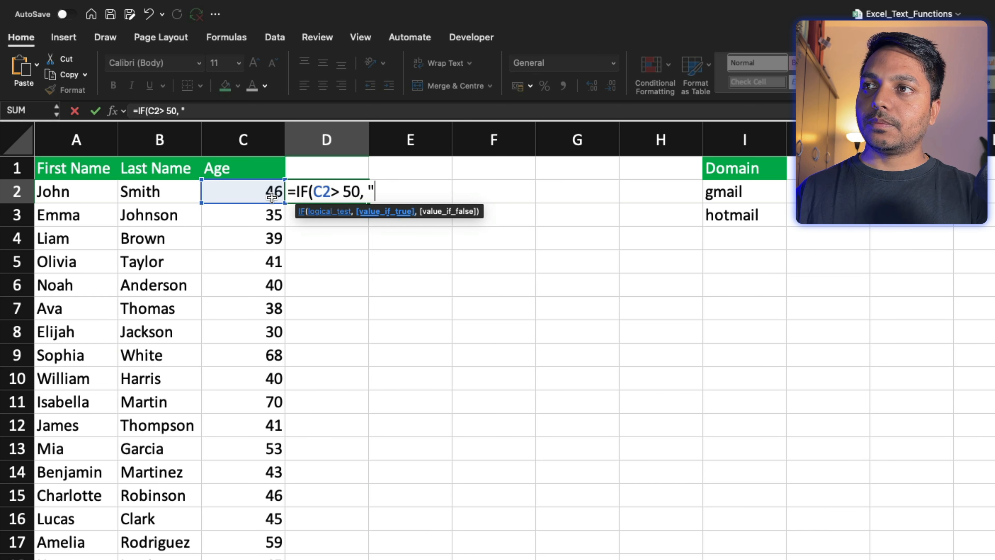
type("Above")
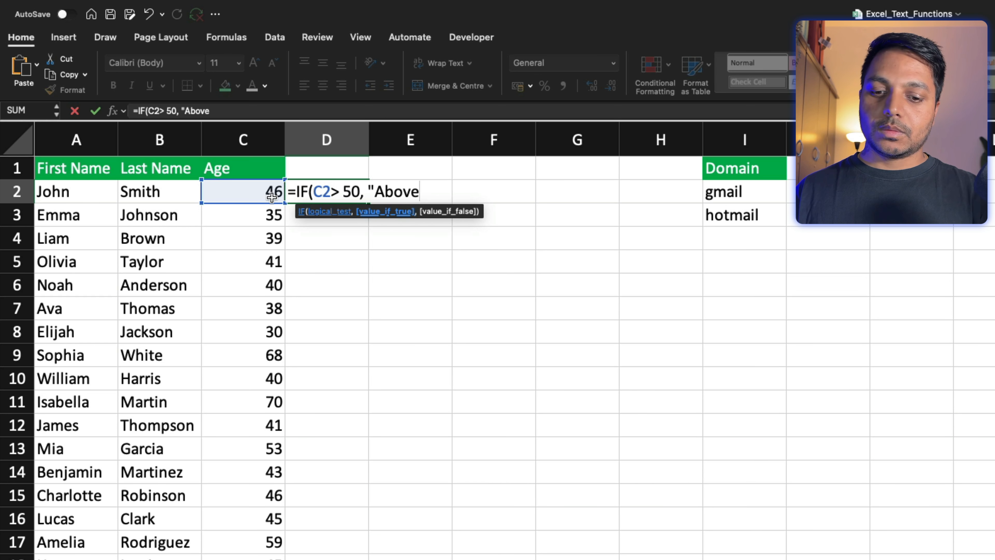
type(" 50\"")
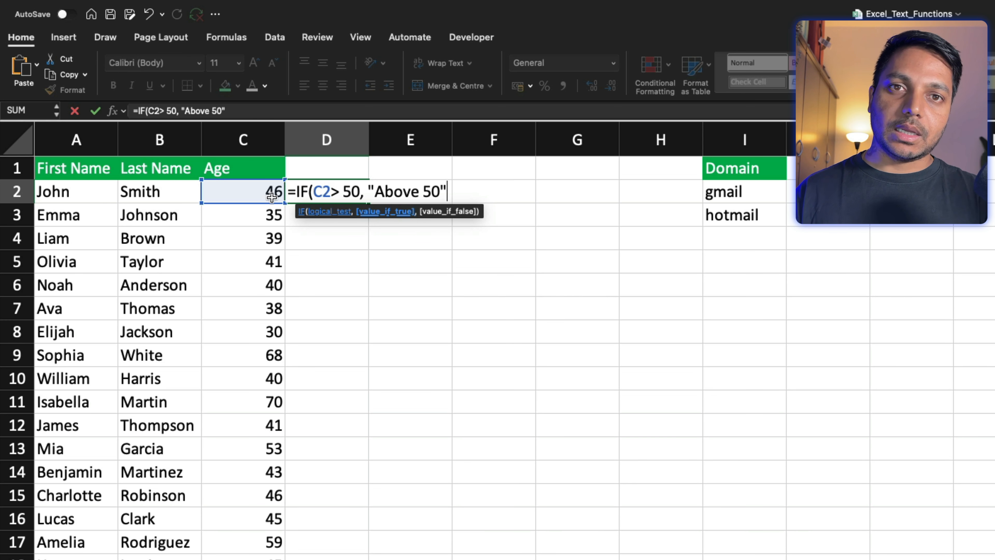
Set the value-if-false argument to "Below 50" and complete the IF formula in D2.
type(", ")
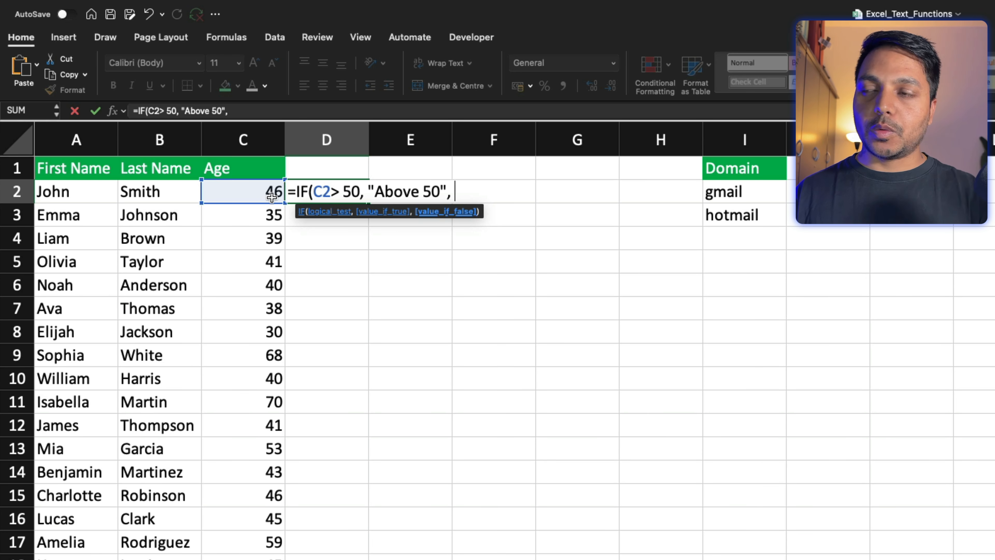
type("\"Below")
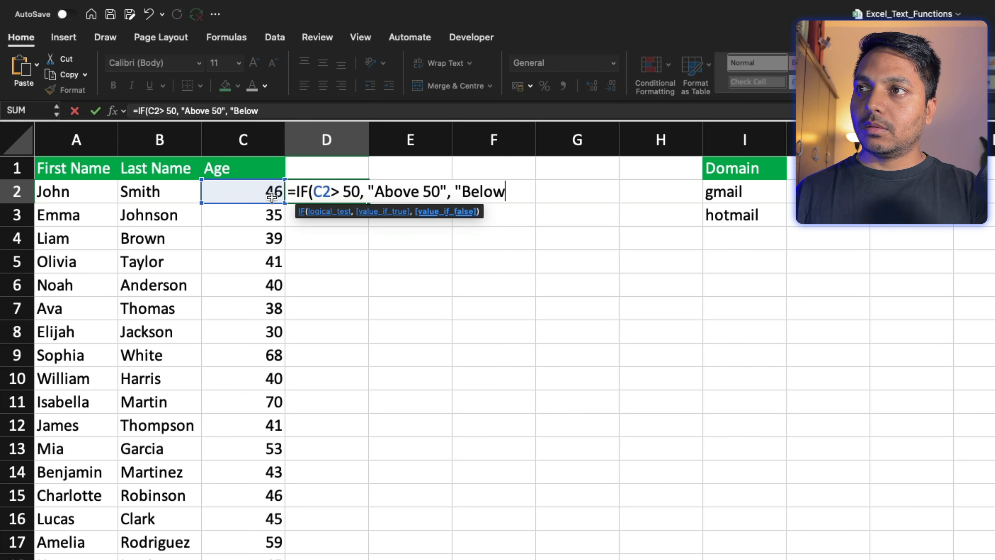
type(" 5")
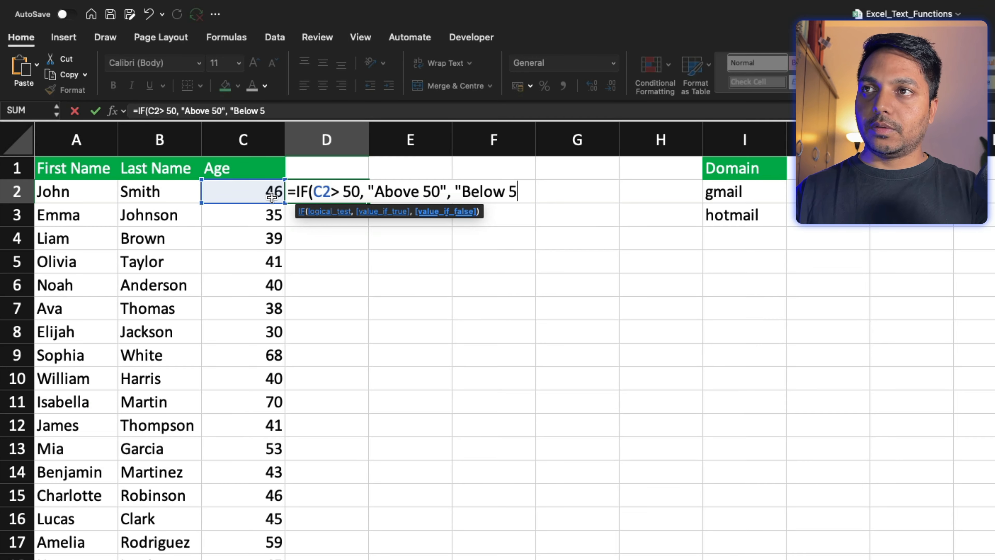
type("0")
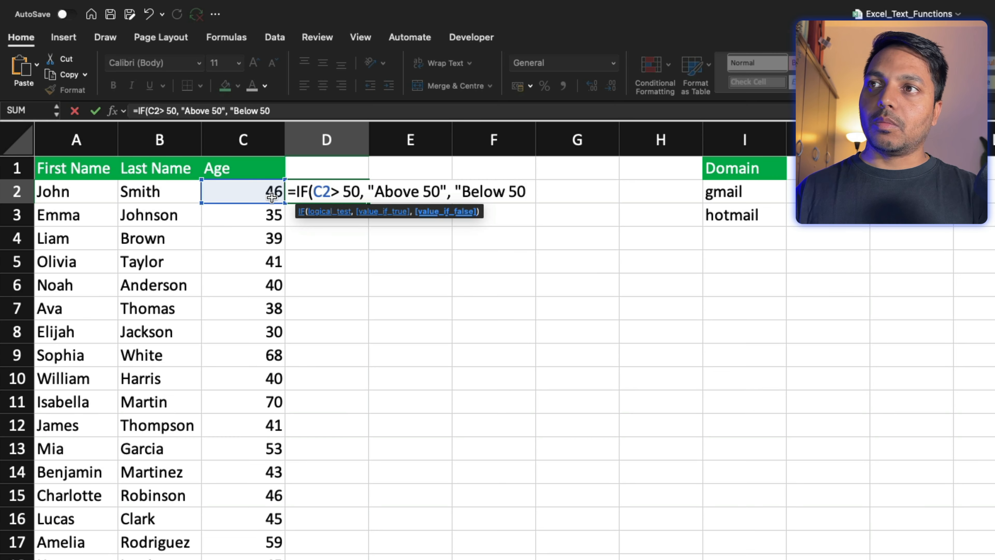
type("\"")
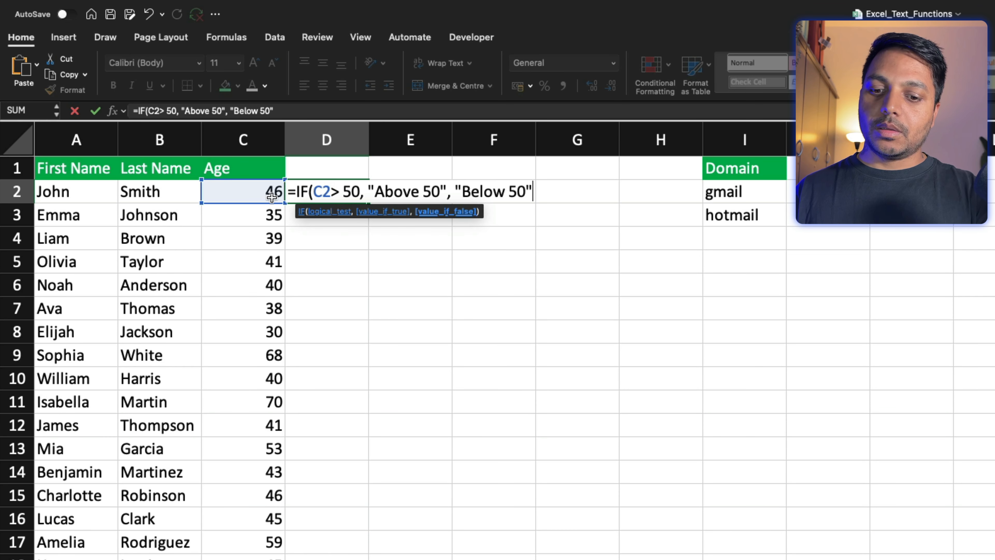
type(")")
key("Return")
key("Up")
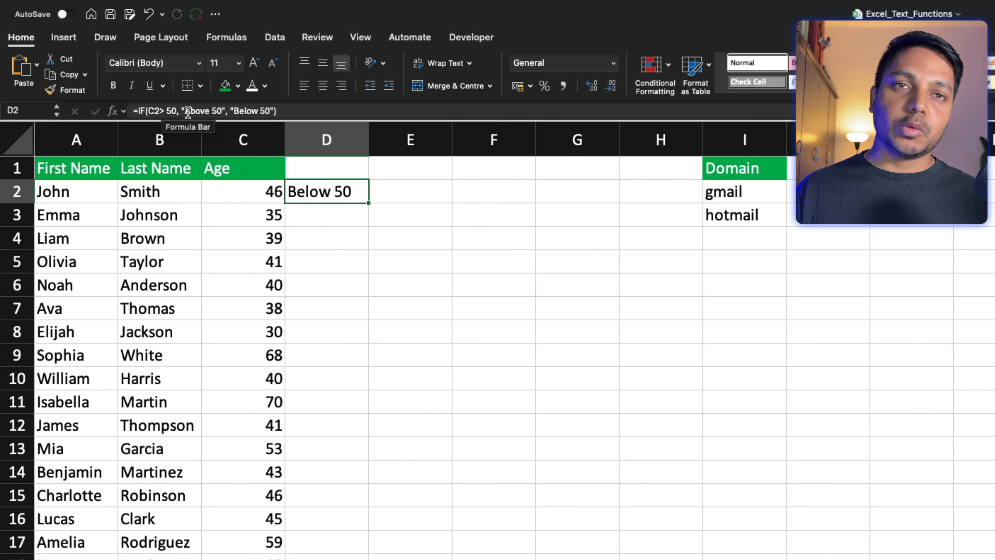
Fill the IF formula from D2 down column D for all records and review the age labels.
left_click(349, 235)
left_click(341, 193)
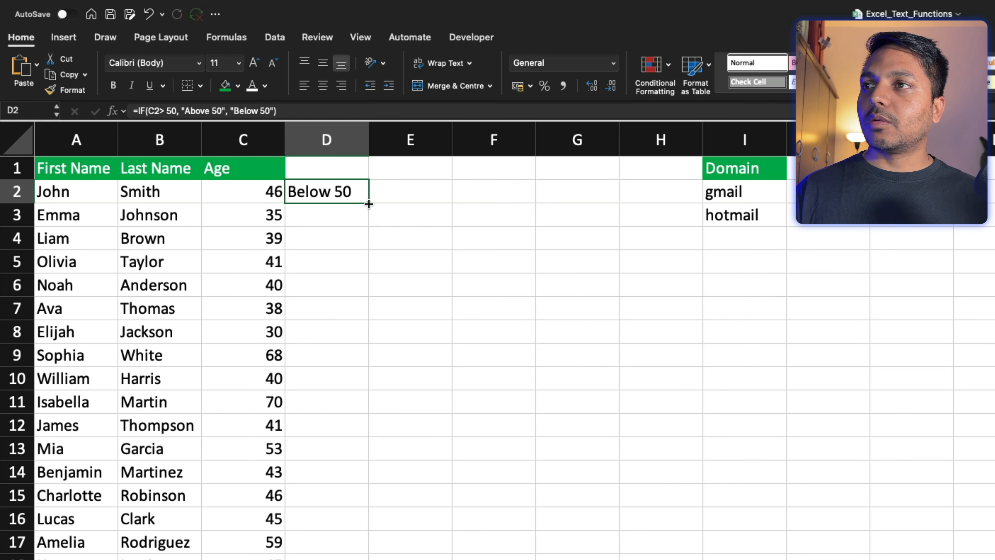
double_click(368, 202)
left_click(356, 283)
left_click_drag(327, 194, 334, 337)
left_click(333, 359)
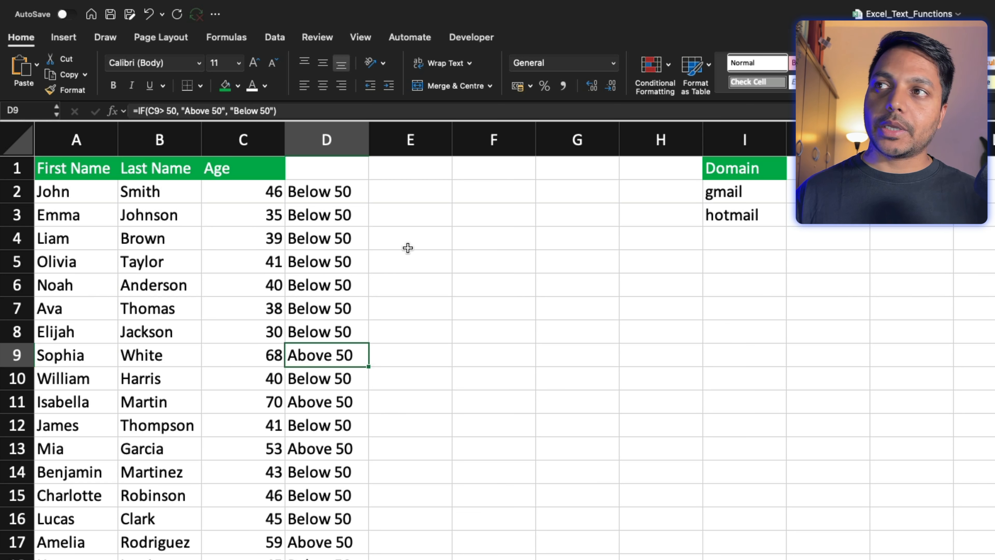
Join the first and last name of the first record in E2 with =CONCAT(A2, B2).
left_click(389, 187)
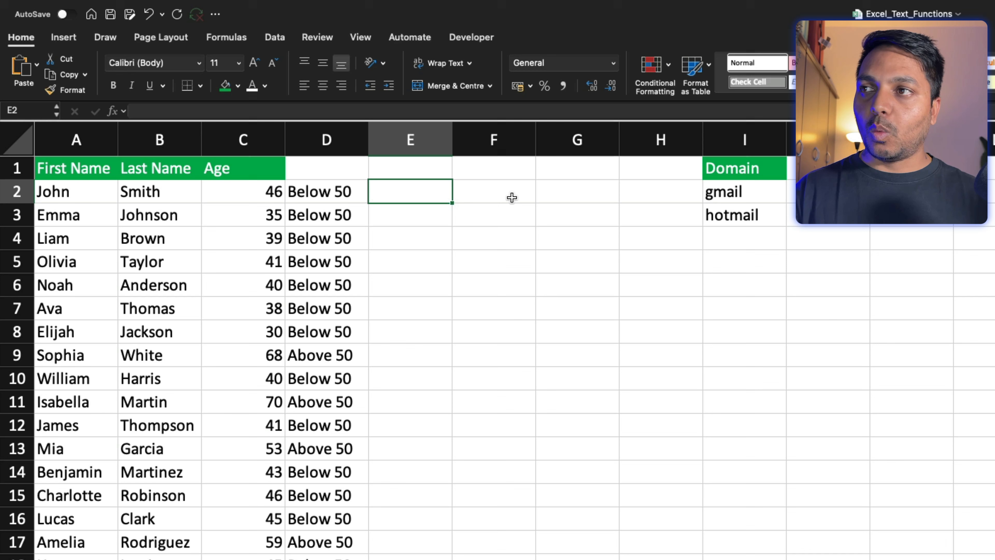
key("Up")
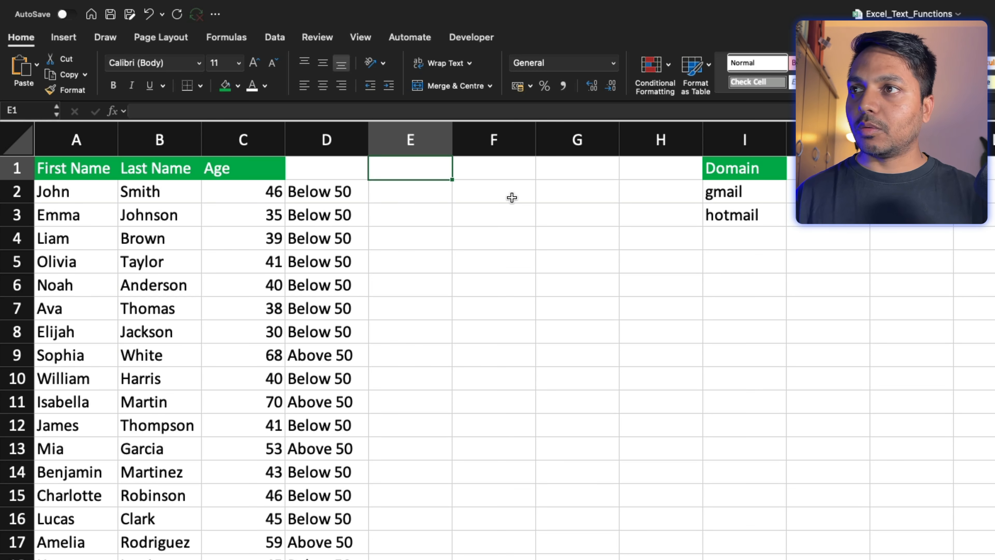
key("Down")
type("=")
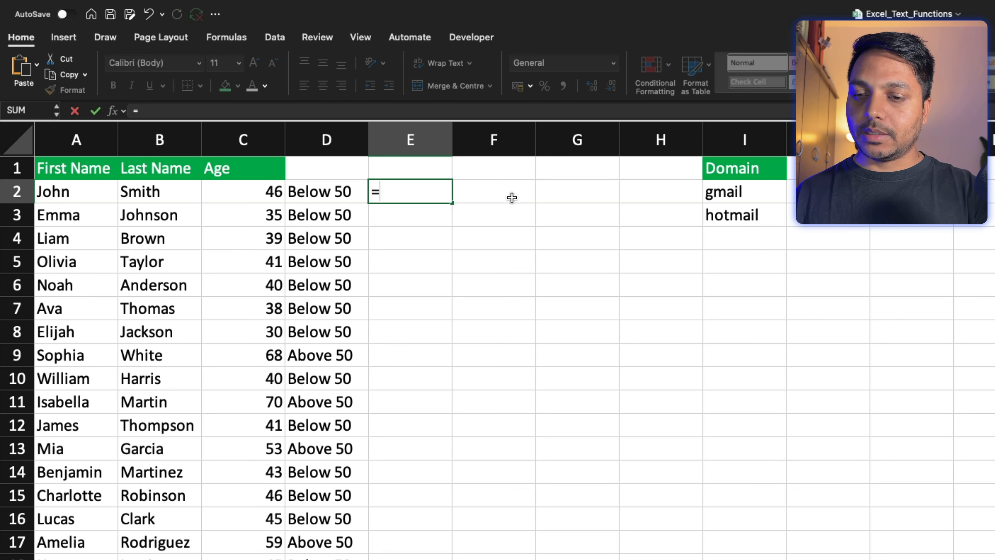
type("con")
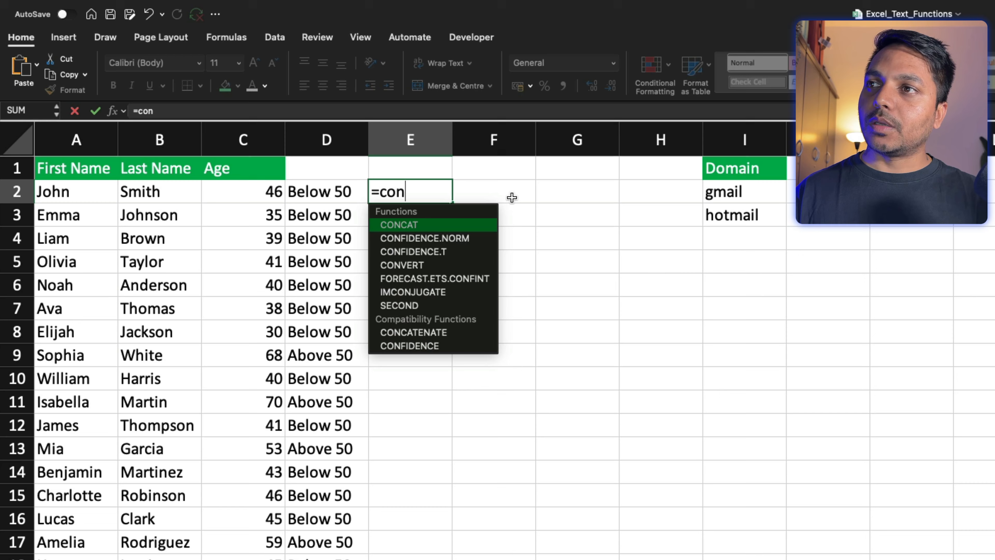
key("Tab")
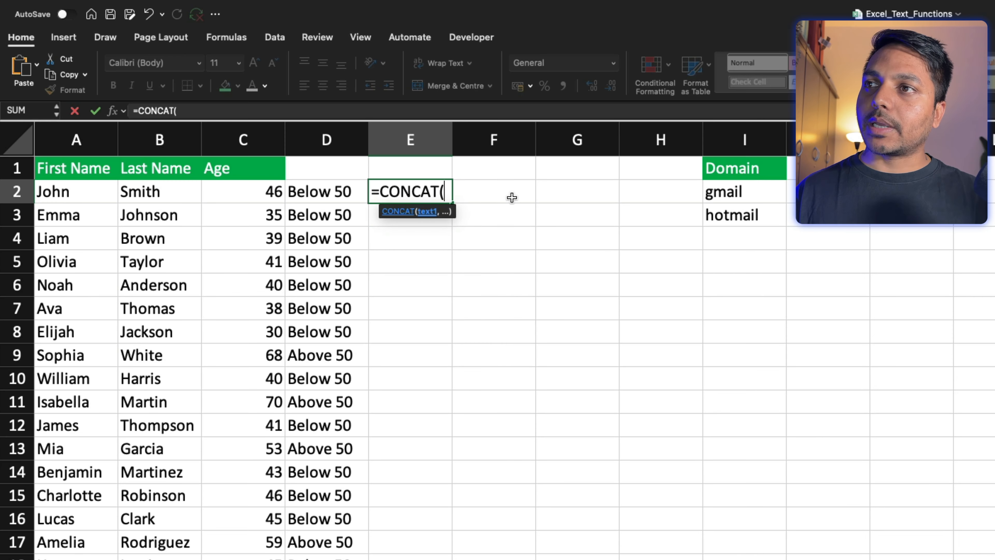
left_click(69, 194)
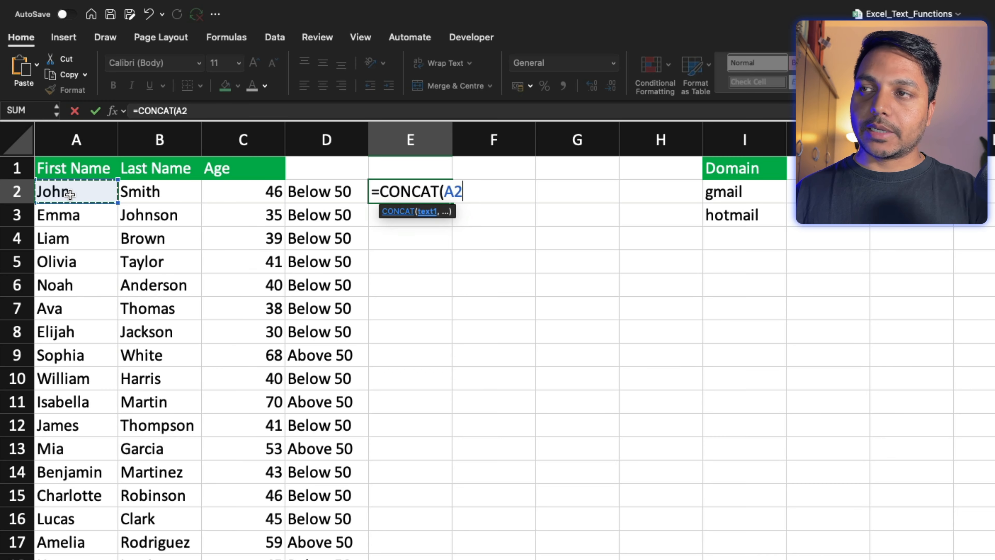
type(",")
left_click(148, 191)
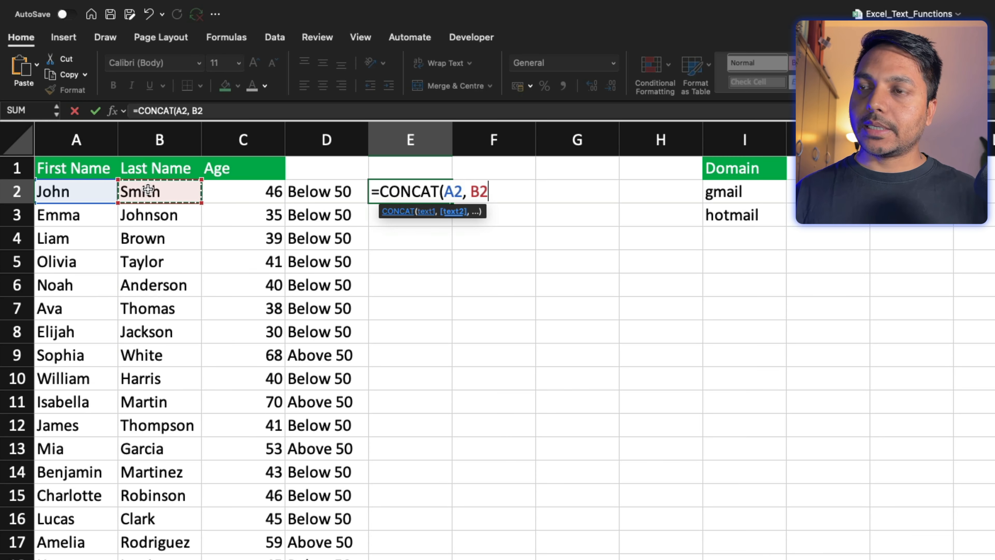
type(")")
key("Return")
key("Up")
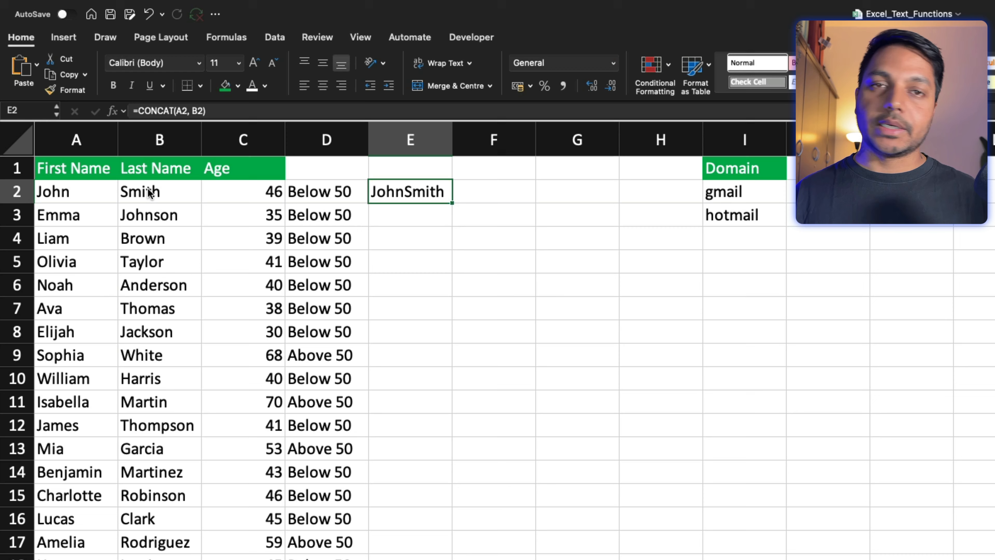
Try to separate the names in E2 by adding an extra unquoted space before B2 in the CONCAT formula.
key("Home")
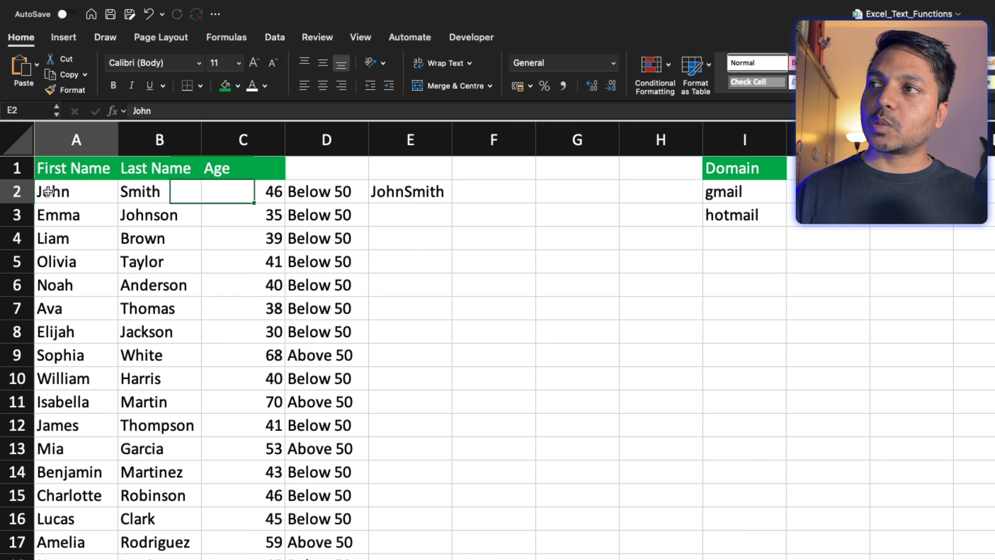
left_click(430, 191)
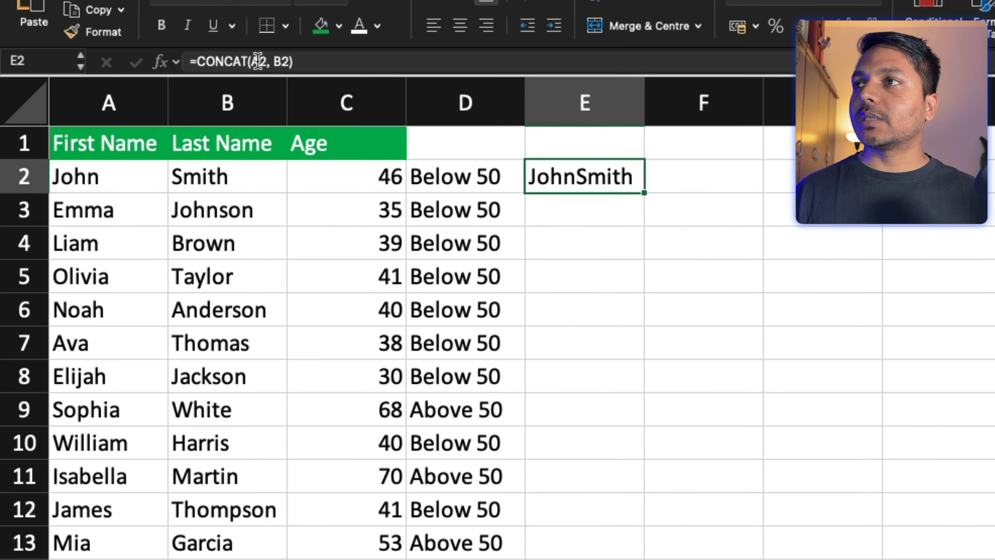
left_click(190, 111)
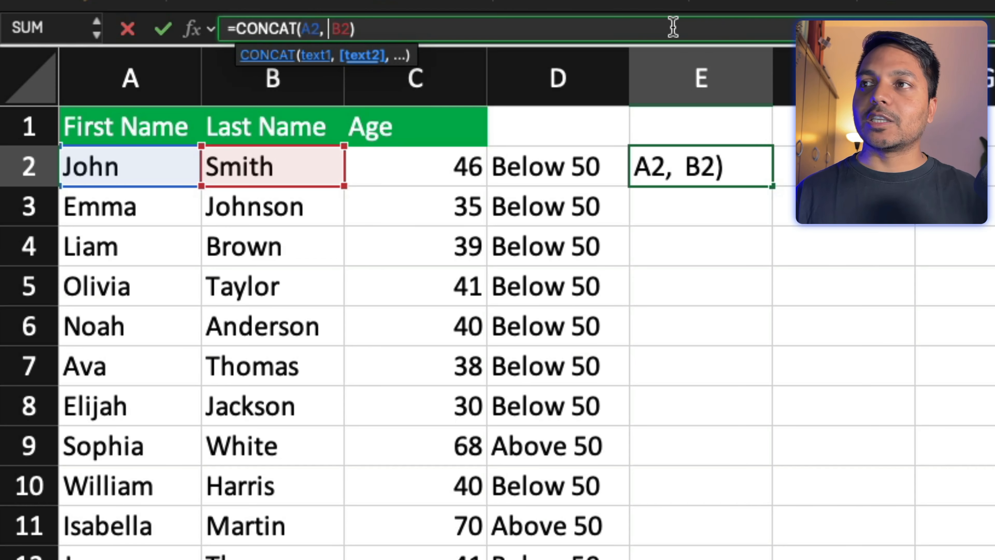
key("Return")
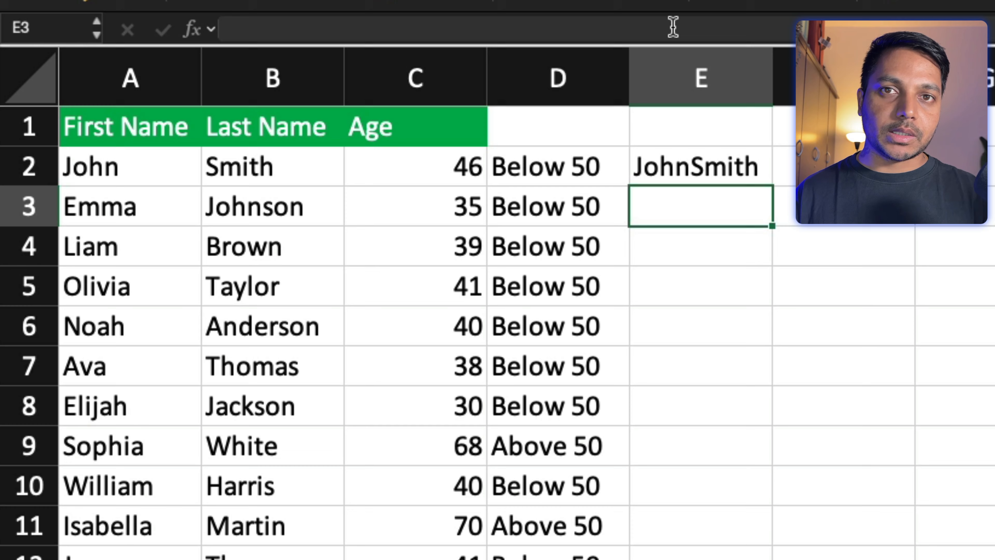
key("Up")
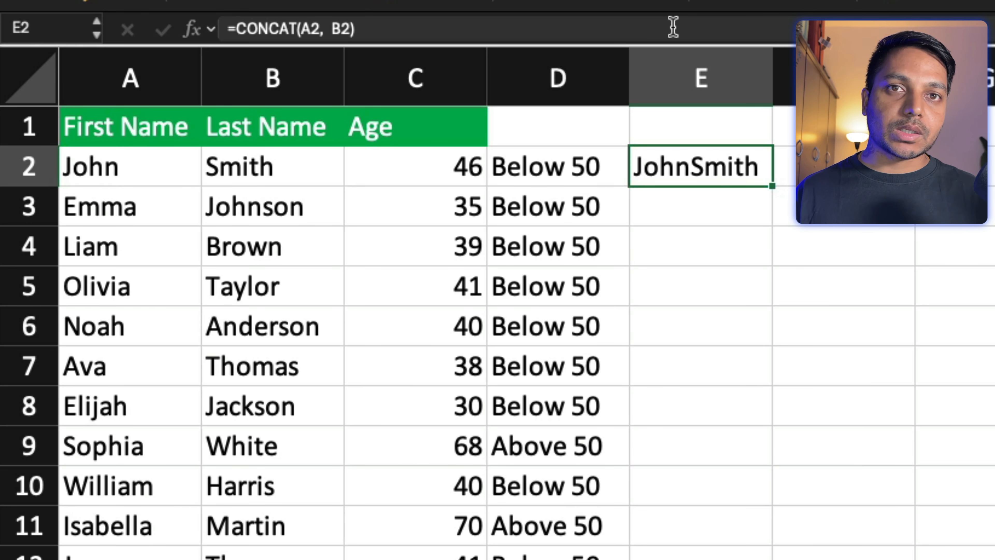
Insert a quoted space between A2 and B2 in E2's formula to make it =CONCAT(A2, " ", B2).
left_click(328, 30)
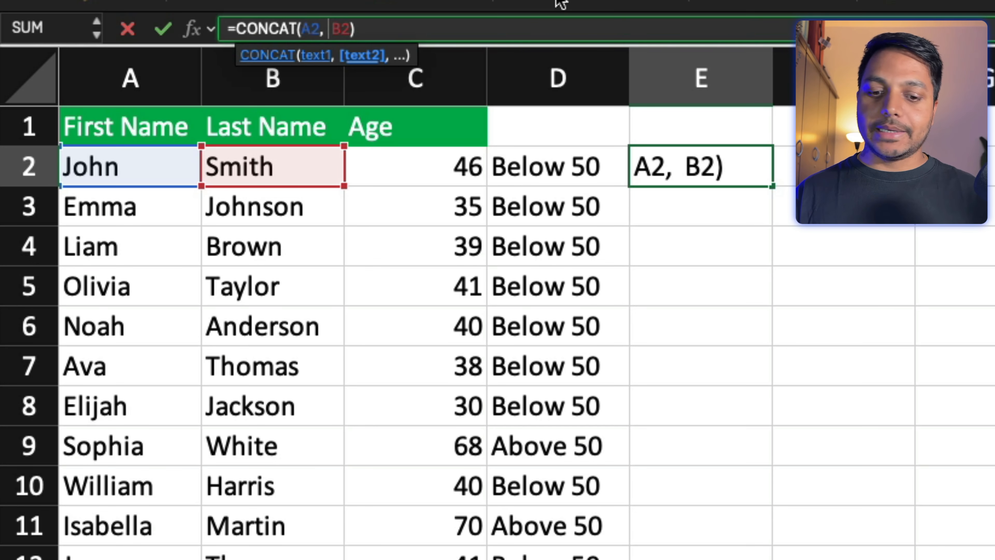
type("\"\",")
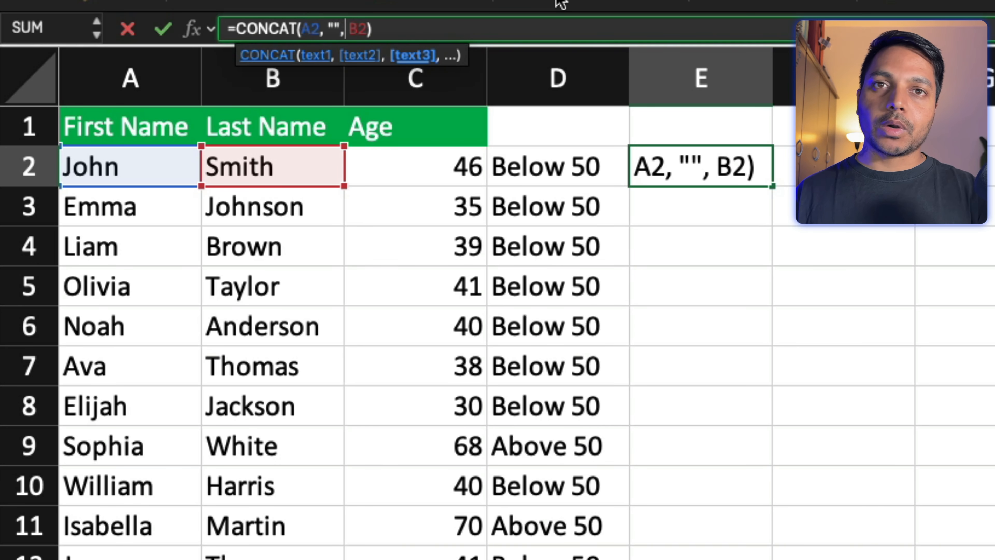
key("Left")
key("Left")
key("Left")
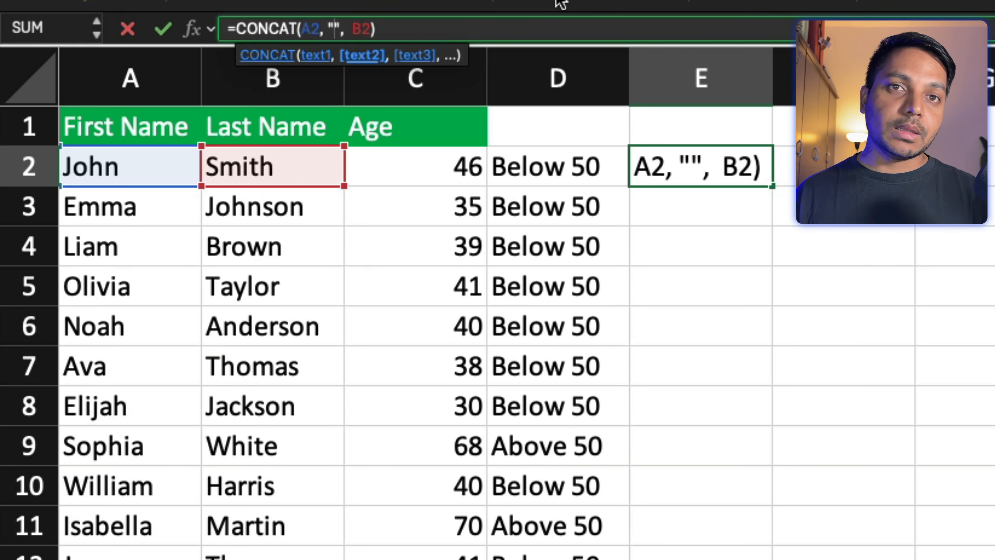
key("Return")
key("Up")
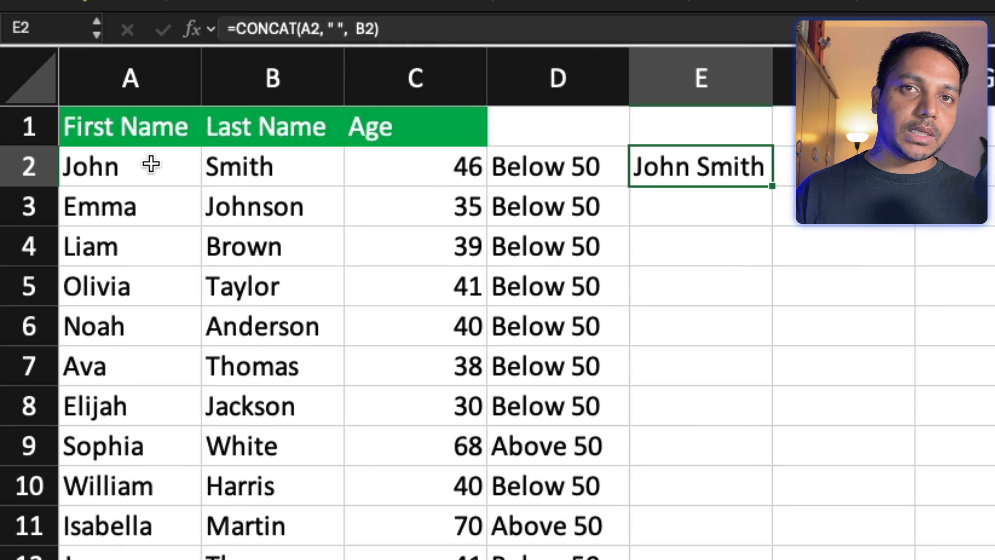
Try "@" as the separator between first and last name in E2's CONCAT formula, then restore the quoted space.
left_click(339, 27)
type("@")
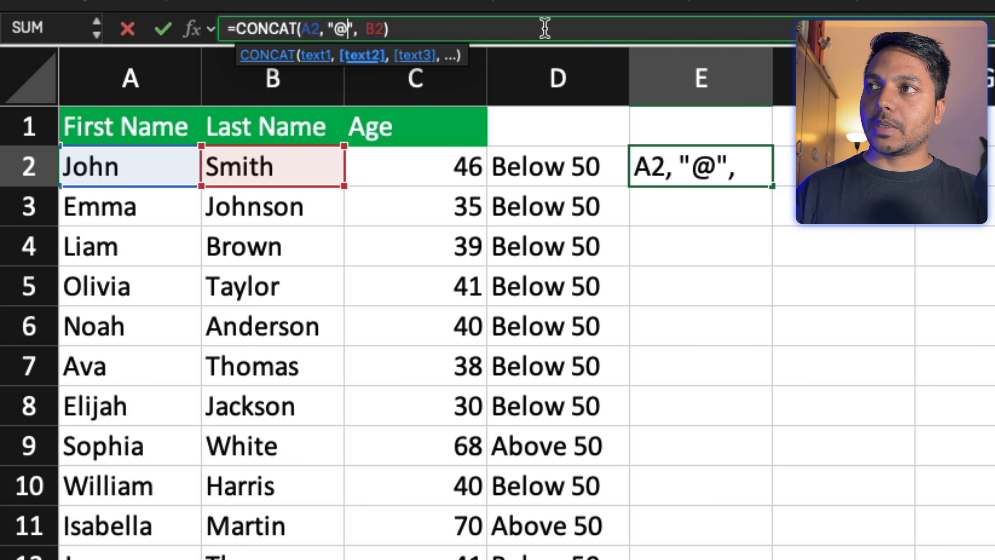
key("Return")
key("Up")
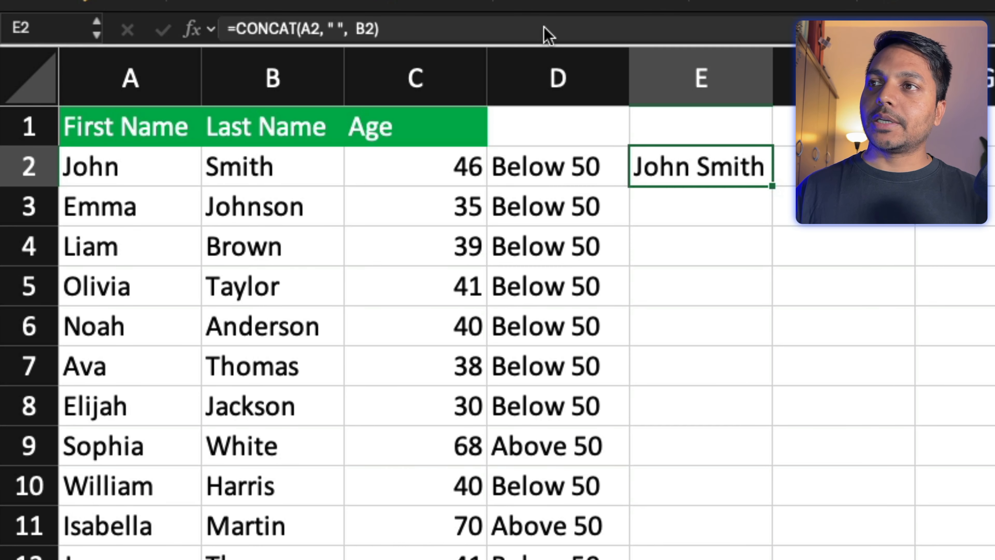
key("Return")
key("Up")
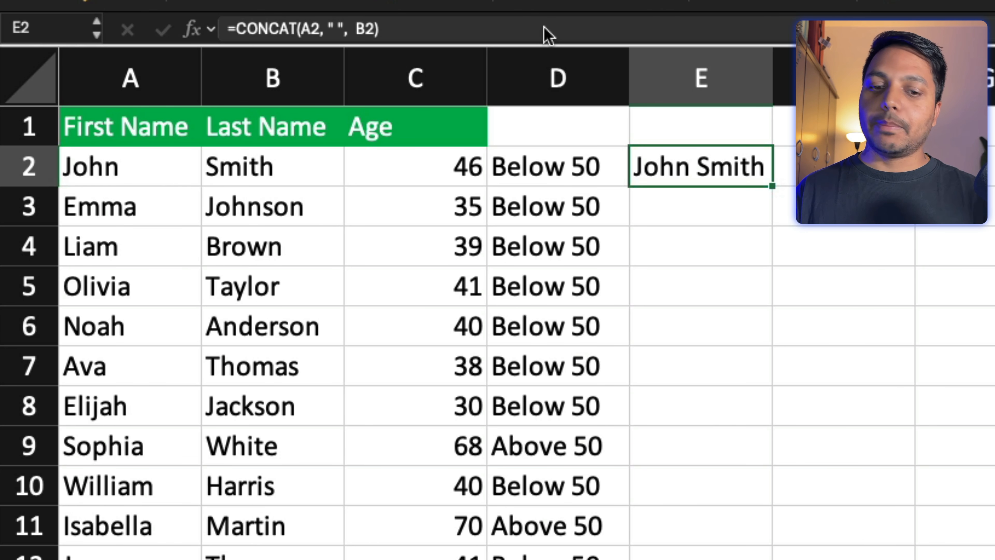
Replace the formula in E2 with a new CONCAT that joins A2, B2, C2 and the text "@".
key("Delete")
type("=")
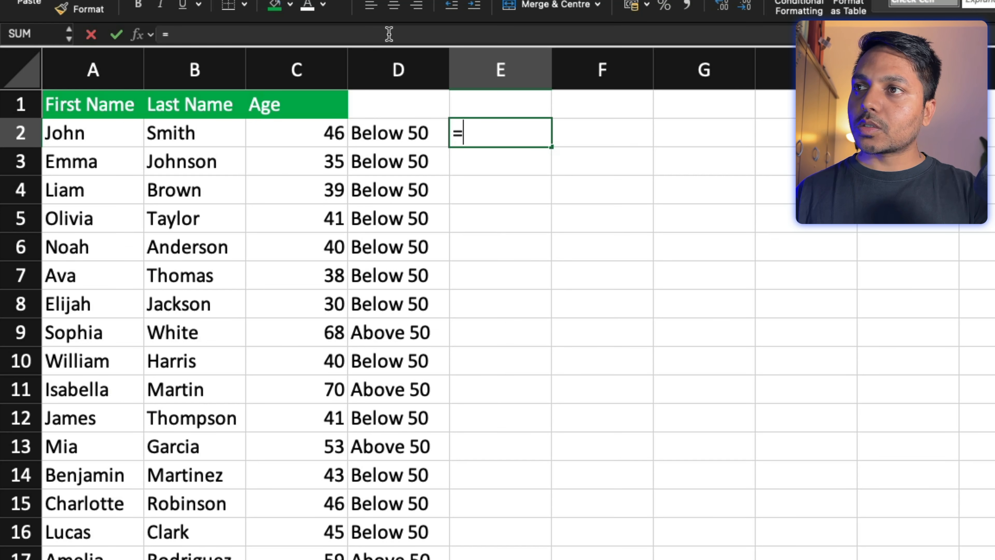
type("conc")
key("Tab")
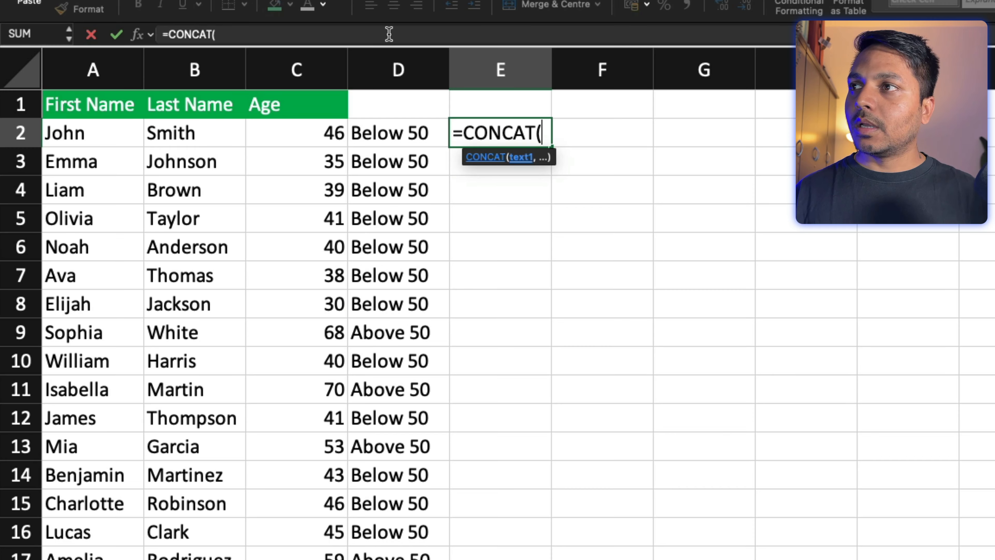
left_click(99, 139)
type(",")
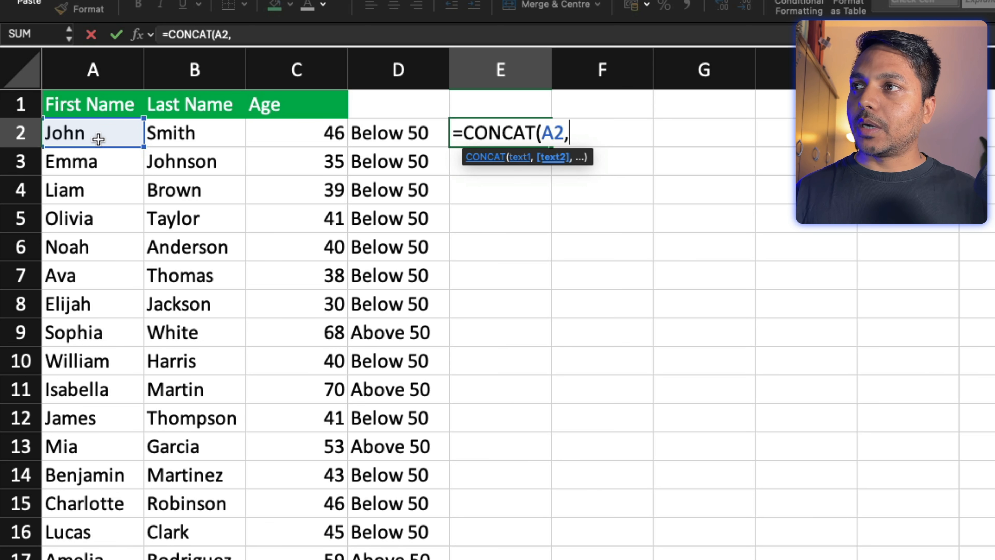
left_click(164, 142)
type(",")
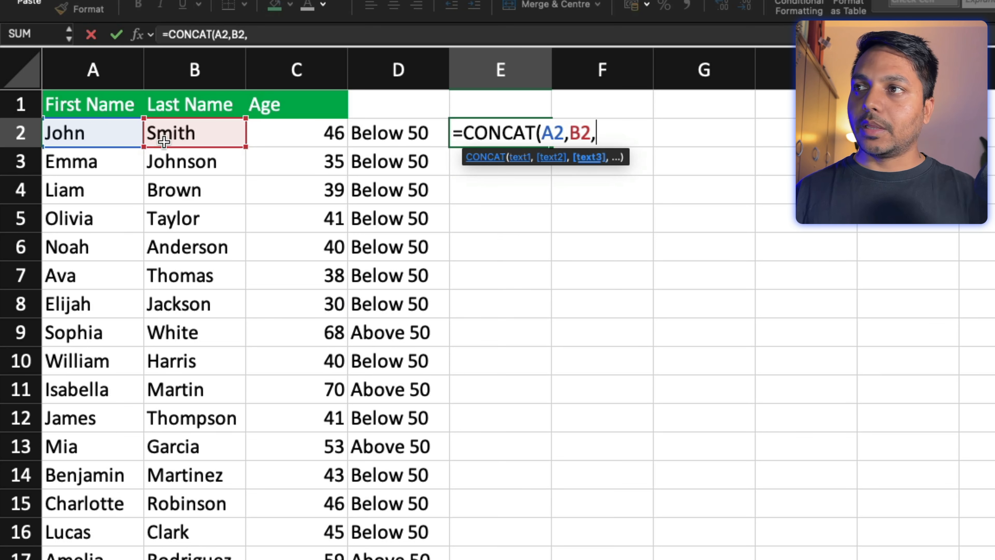
left_click(276, 125)
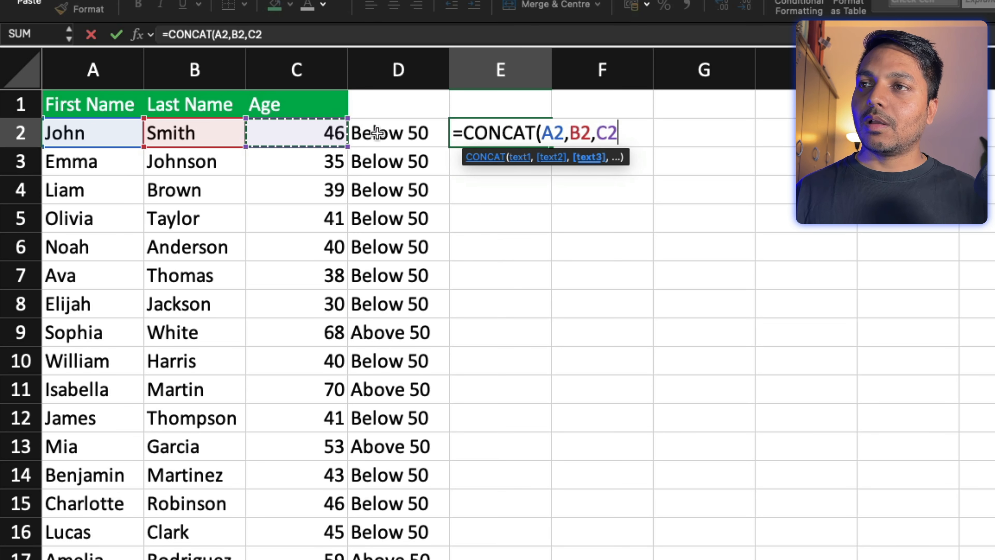
type(",")
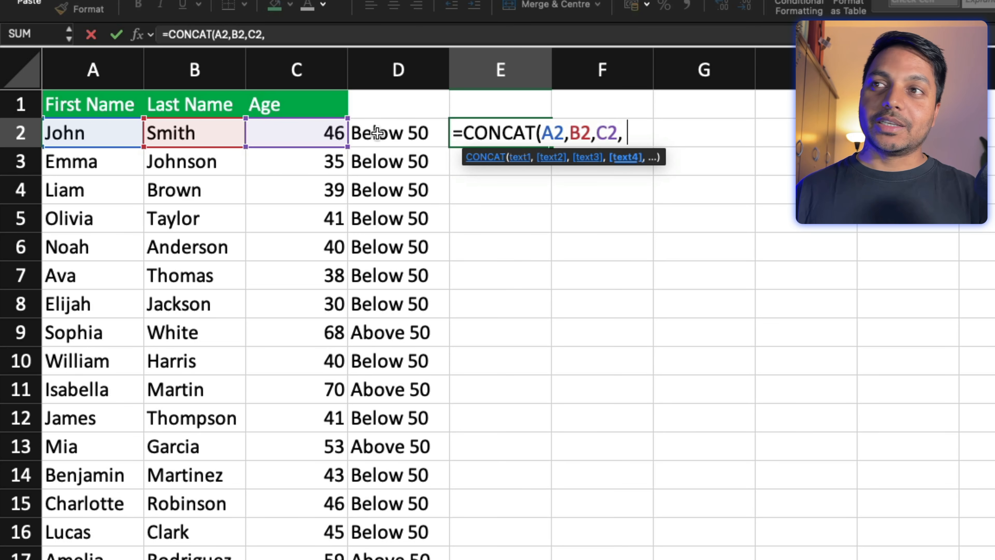
type(" \"@")
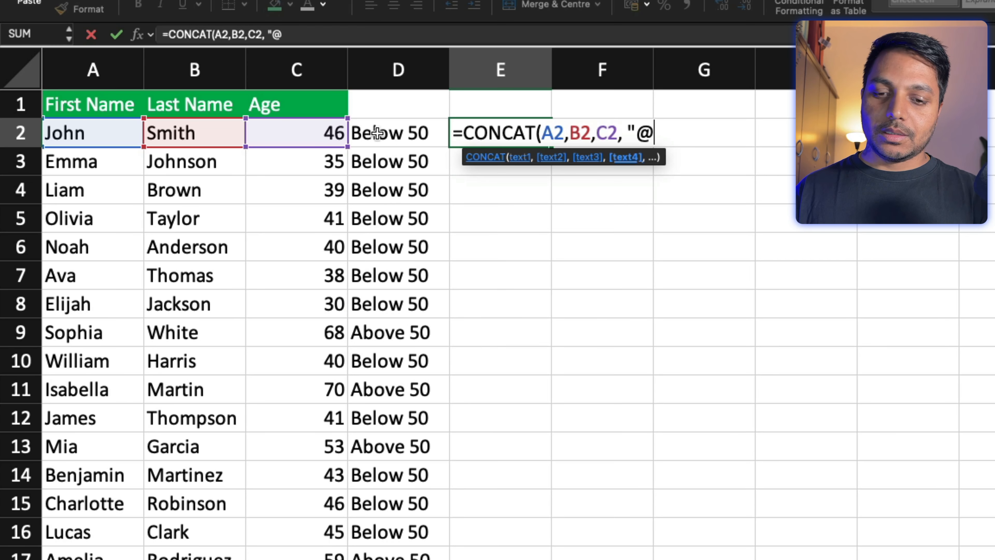
type("\",")
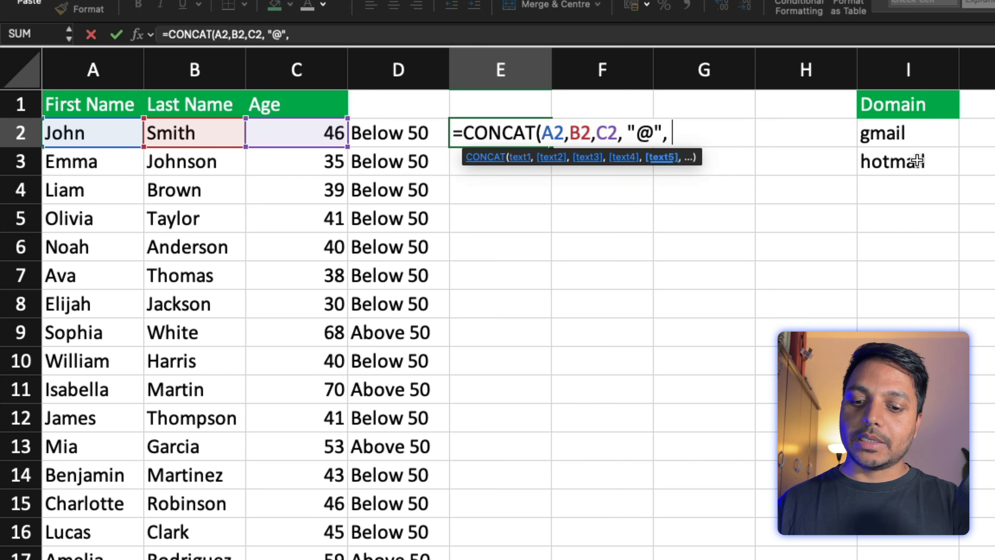
Add a nested IF to the CONCAT formula that tests C2>50 and returns the hotmail domain in I3 if true.
type("IF(")
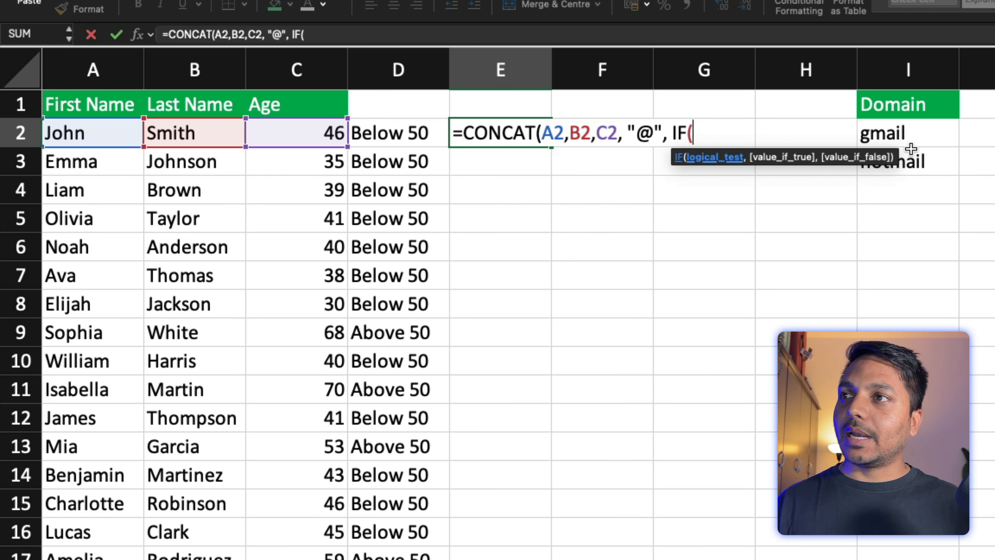
left_click(318, 134)
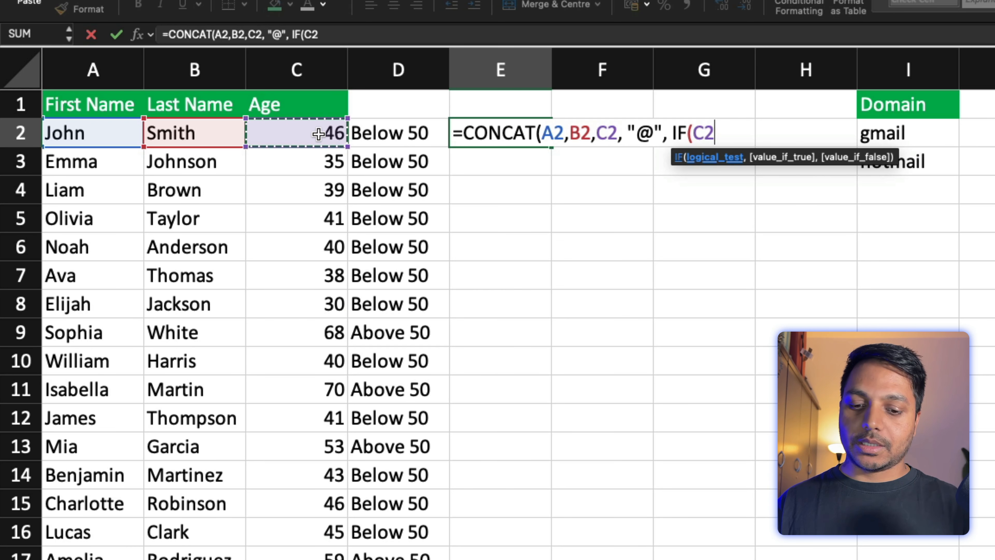
type(">")
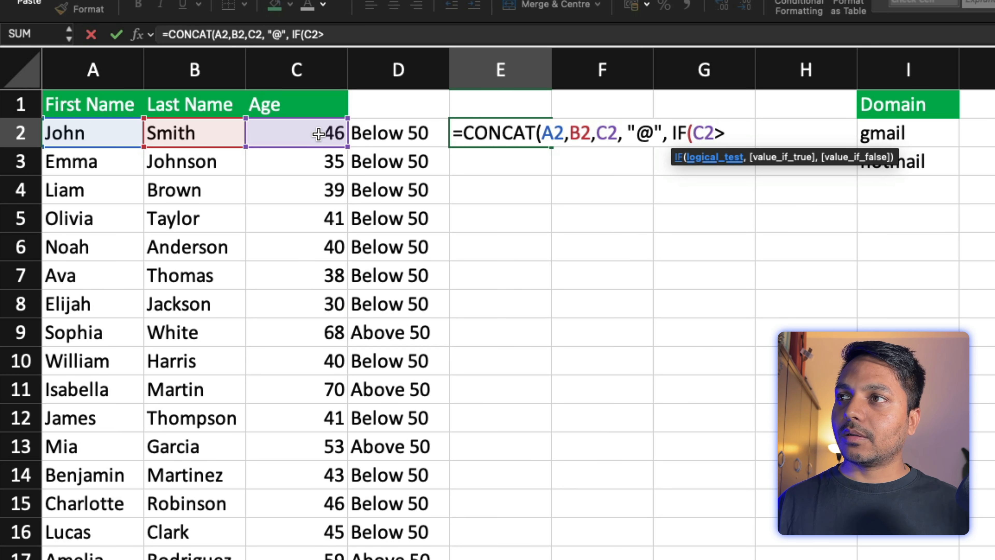
type("50")
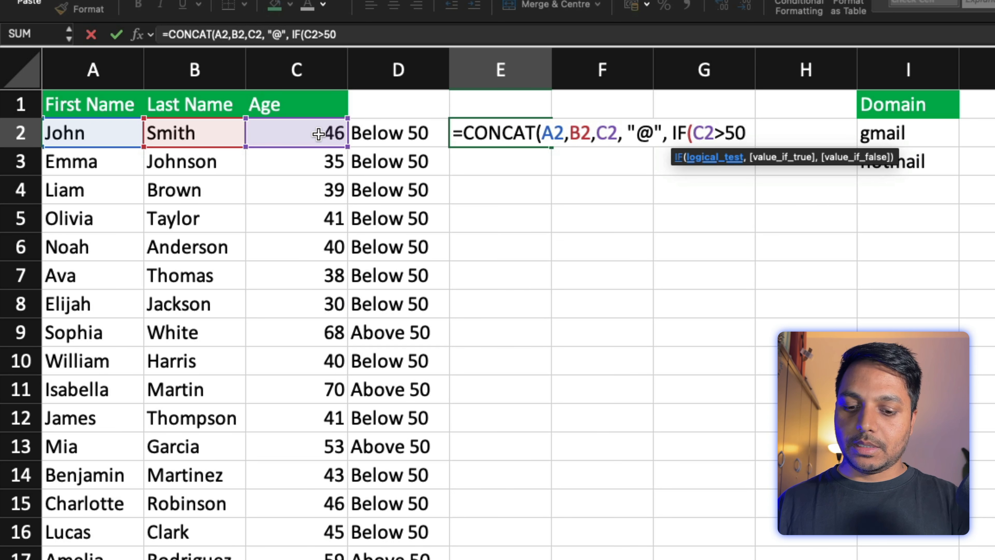
type(",")
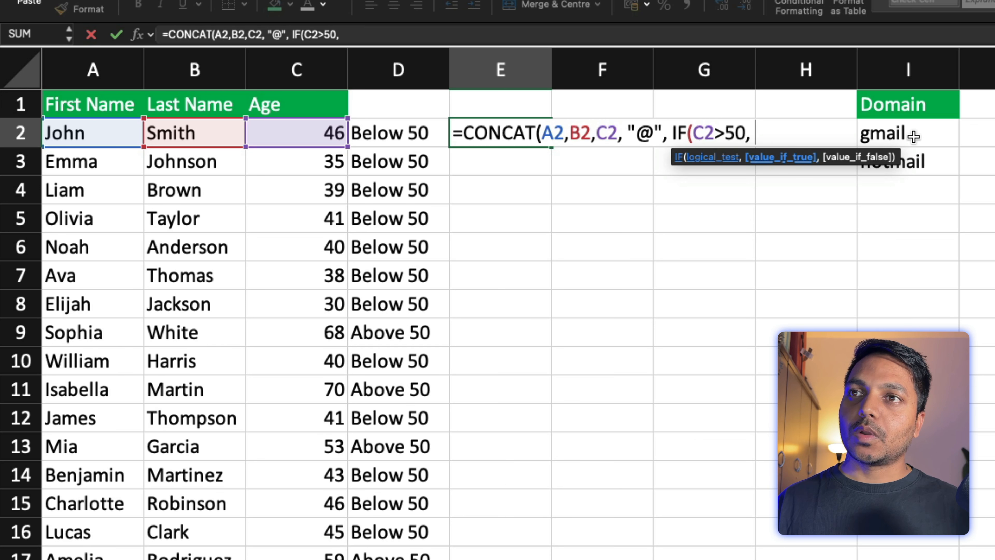
left_click(923, 160)
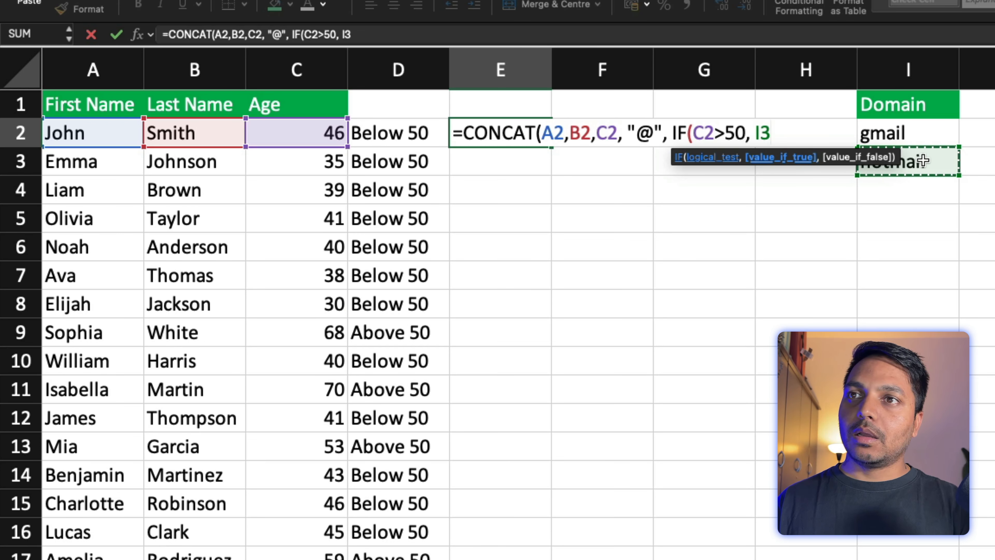
type(", \"")
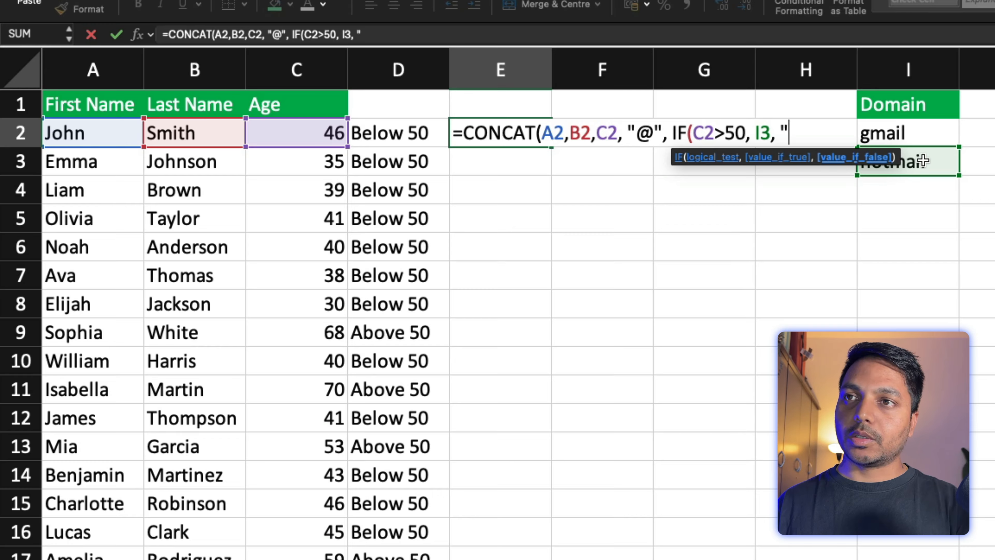
type(".com")
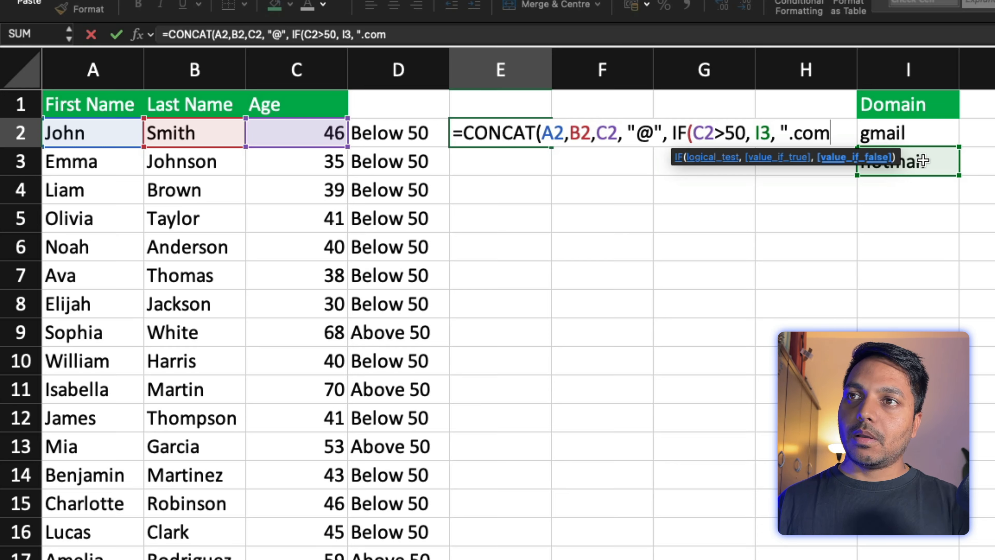
type("\"")
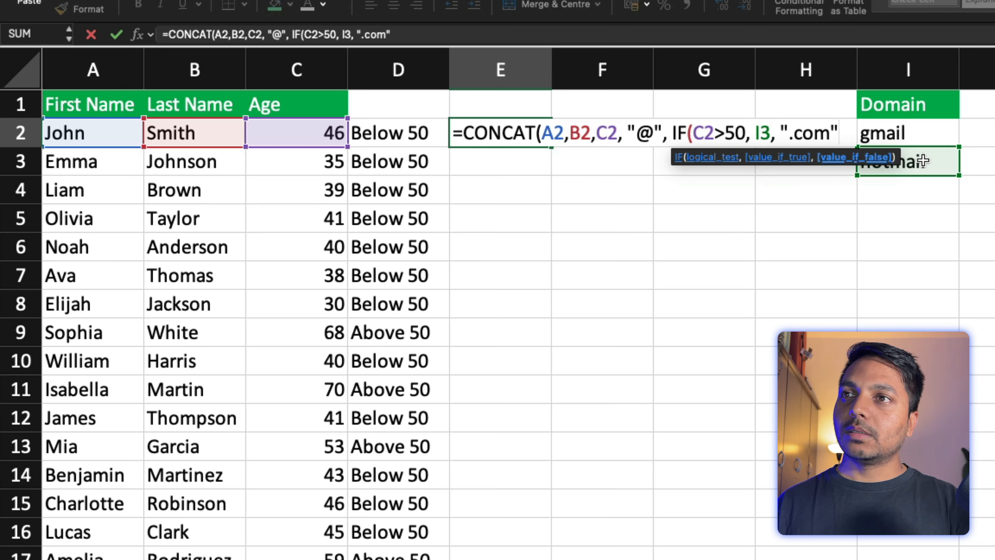
type(",")
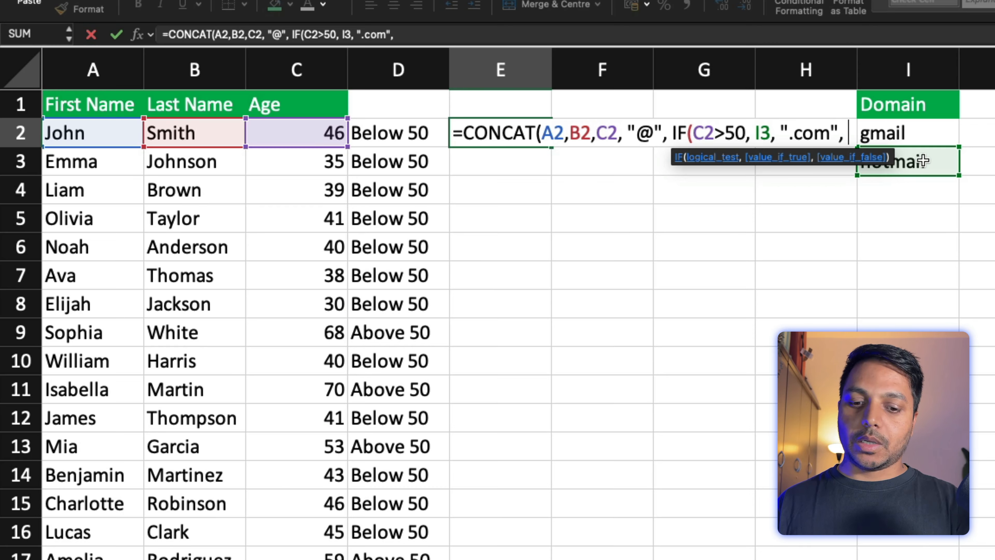
key("BackSpace")
key("BackSpace")
key("BackSpace")
key("BackSpace")
key("BackSpace")
key("BackSpace")
key("BackSpace")
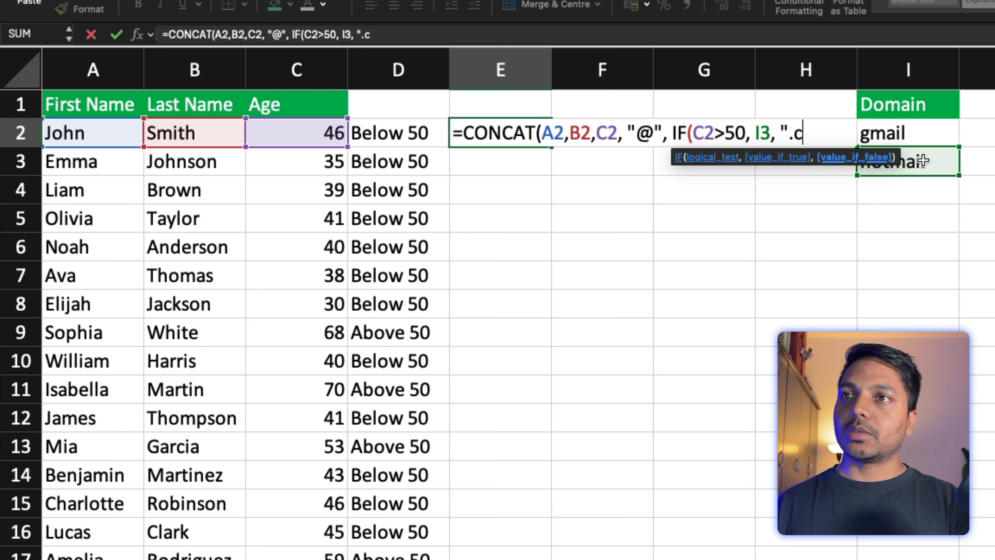
key("BackSpace")
key("BackSpace")
key("BackSpace")
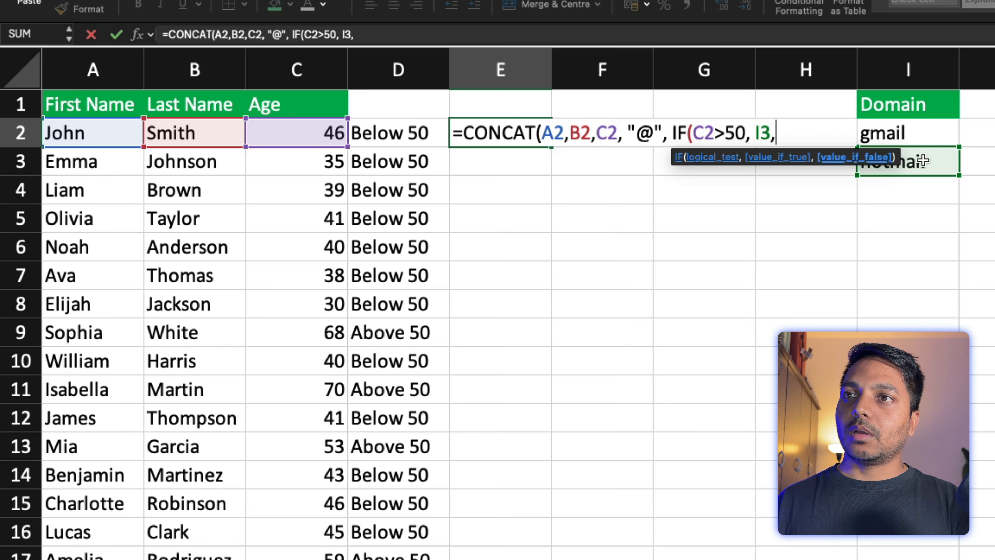
Set the nested IF's value-if-false argument to the gmail domain in I2 and close the IF function.
type(",")
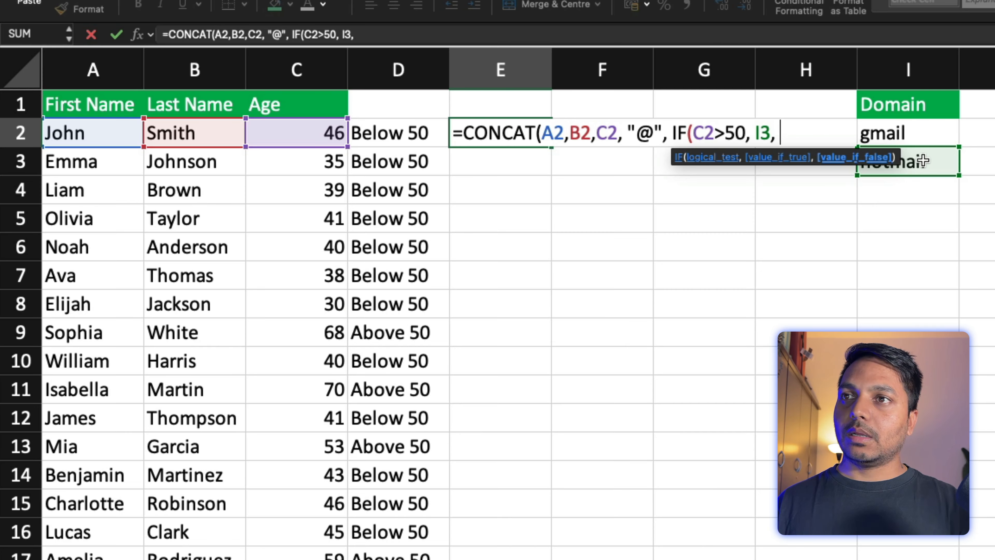
left_click(918, 133)
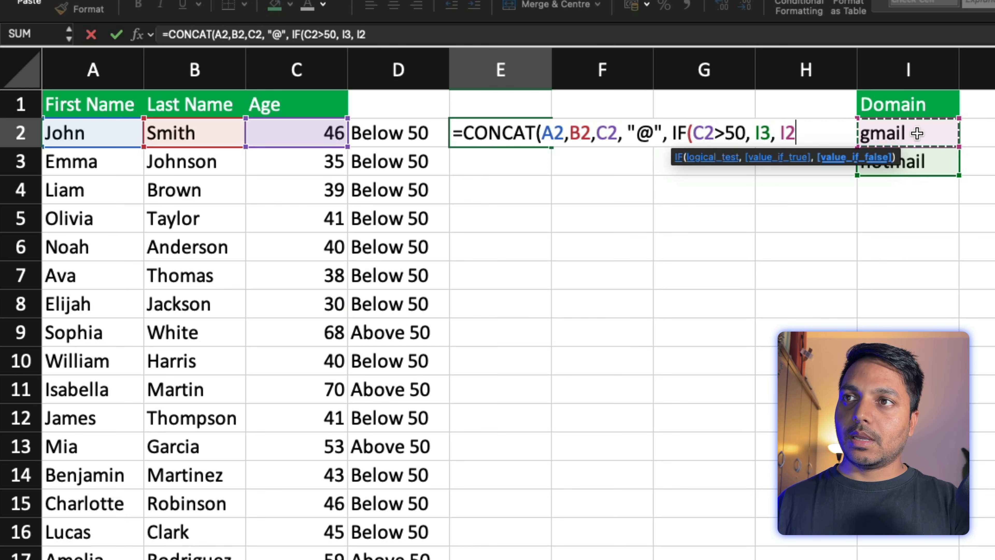
type("), ")
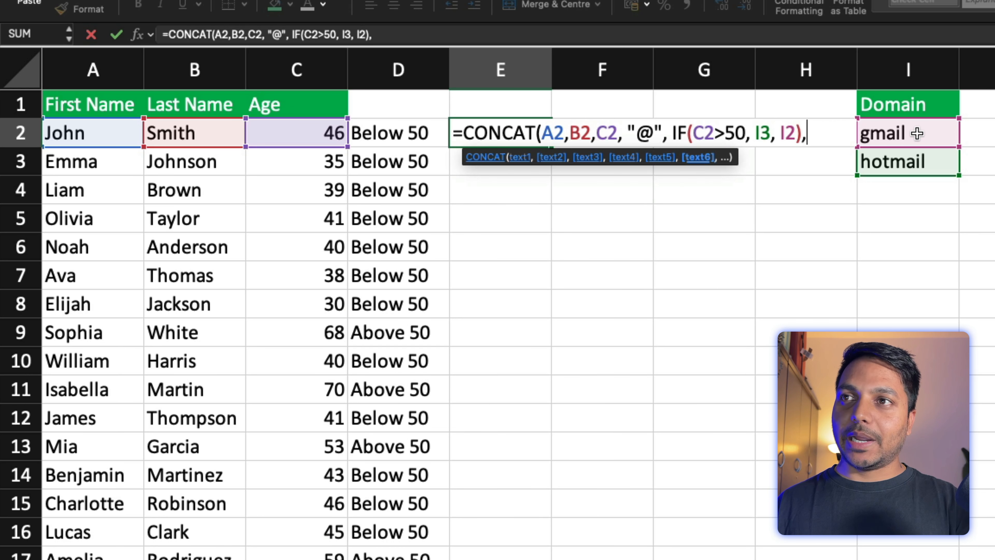
Complete E2's CONCAT formula with the final text ".com" and fit column E's width to its contents.
type("\"")
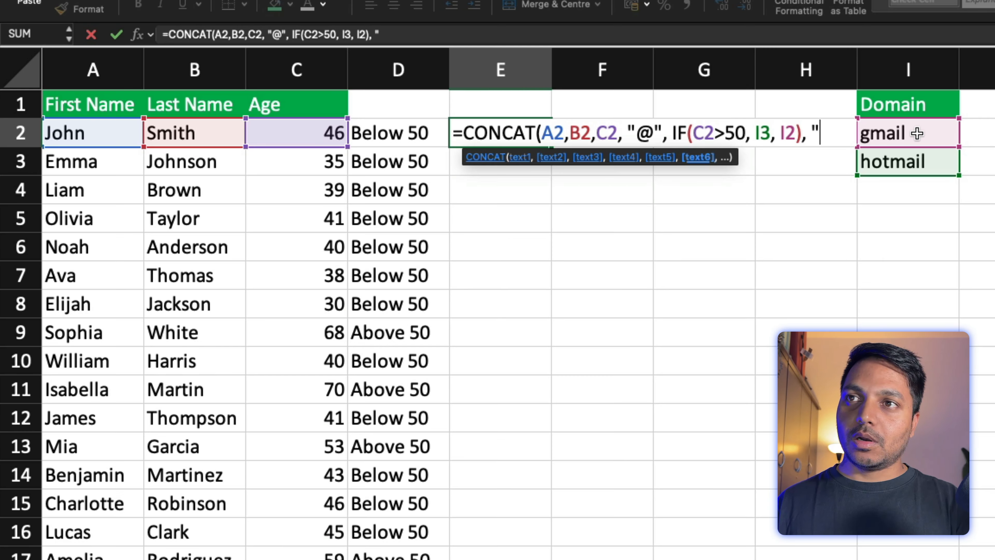
type(".com")
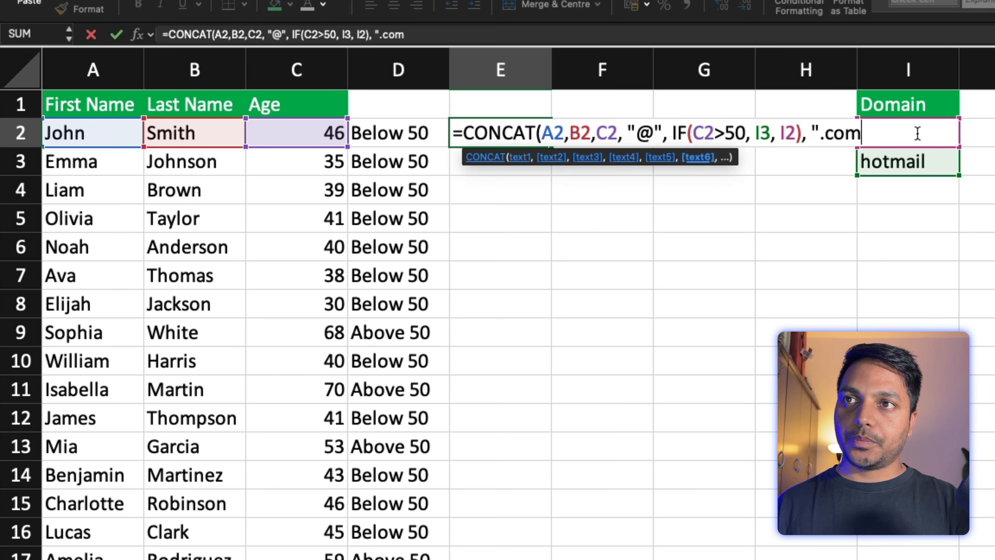
type("\")")
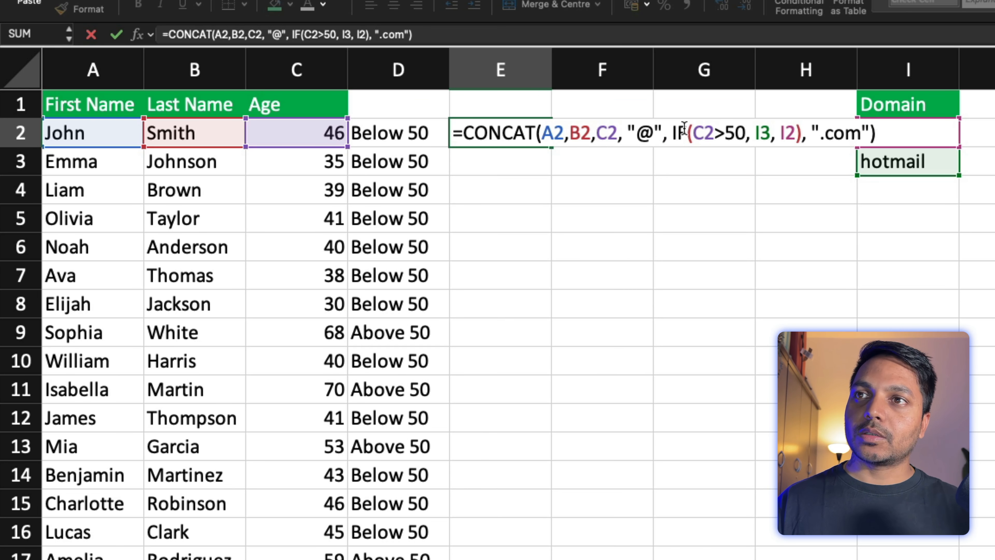
key("Return")
key("Up")
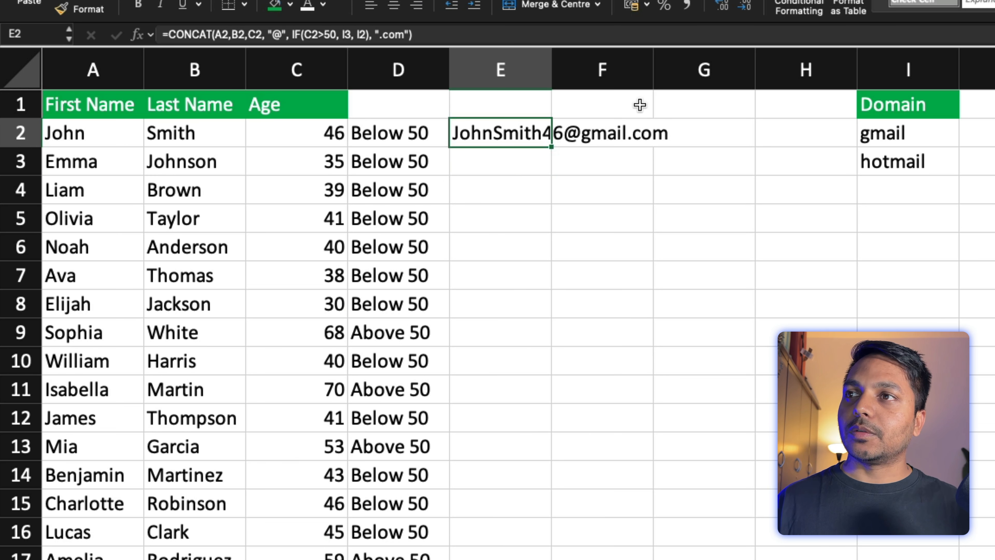
double_click(552, 72)
left_click(634, 166)
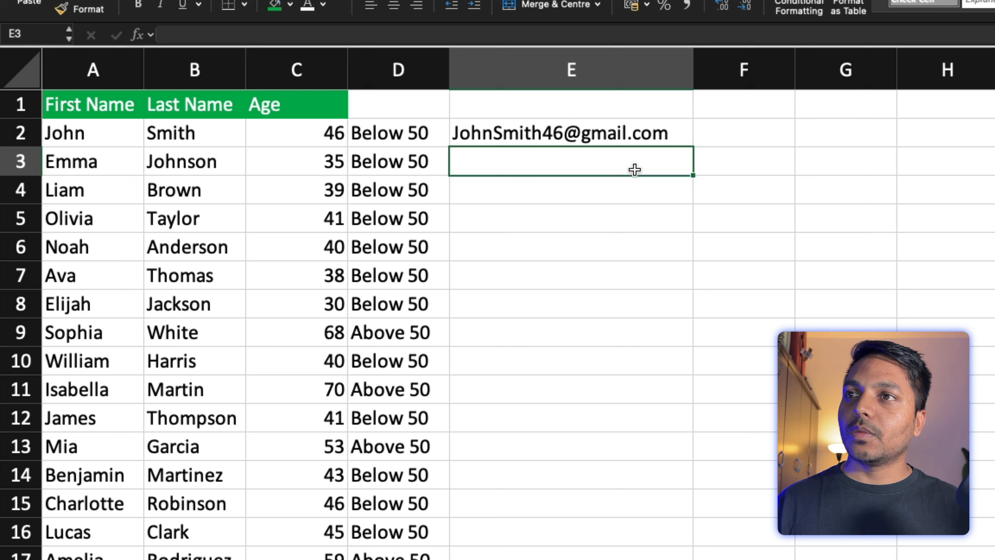
Fill E2's CONCAT formula down column E for all rows.
left_click(606, 136)
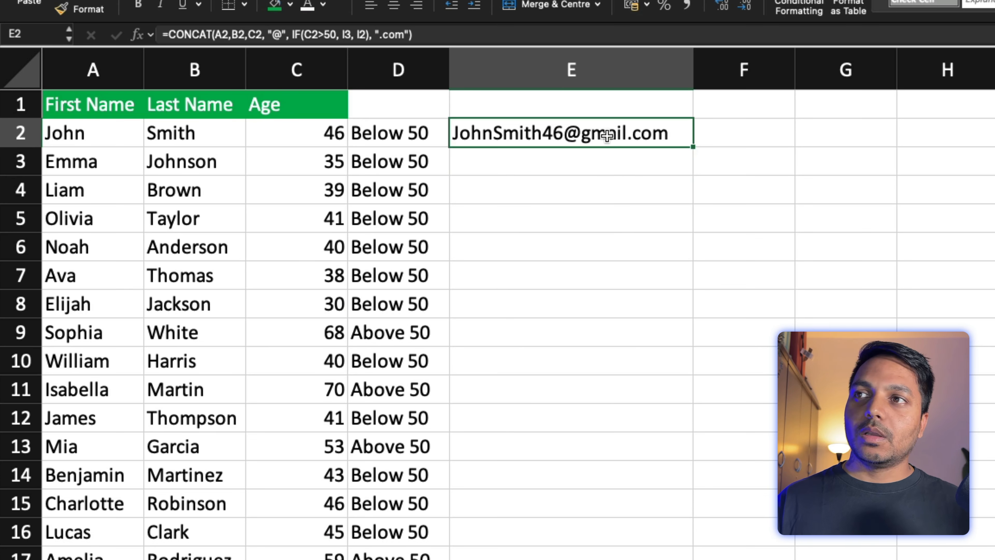
double_click(693, 147)
left_click(668, 254)
left_click(629, 159)
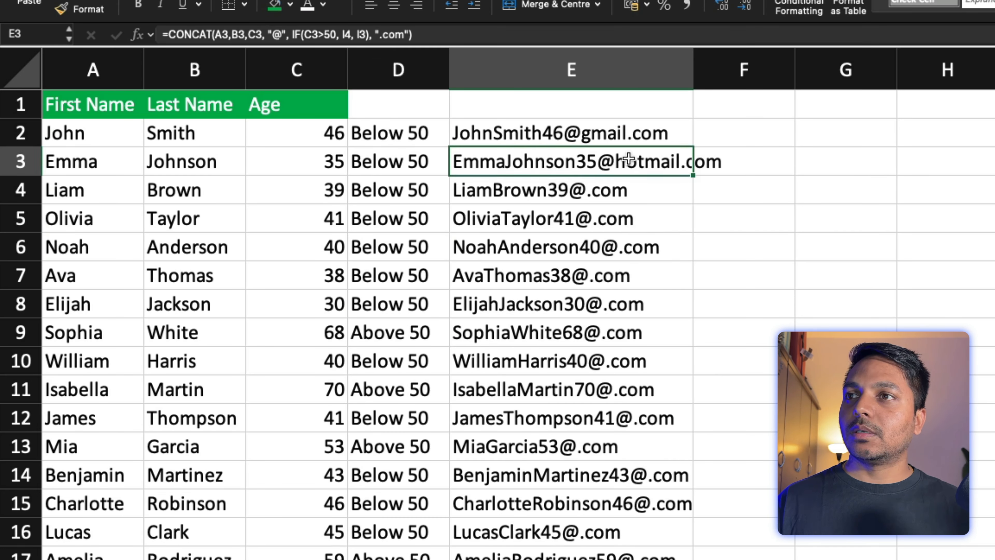
Examine how the cell references in the filled CONCAT formulas shift from row to row between E3 and E17.
key("Left")
key("Right")
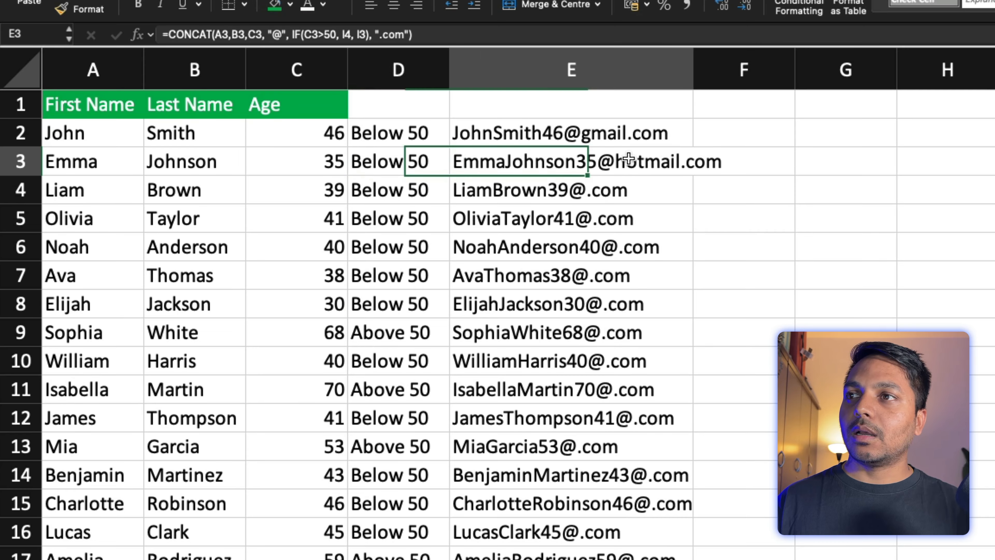
key("Left")
key("Right")
key("Down")
key("Down")
key("Down")
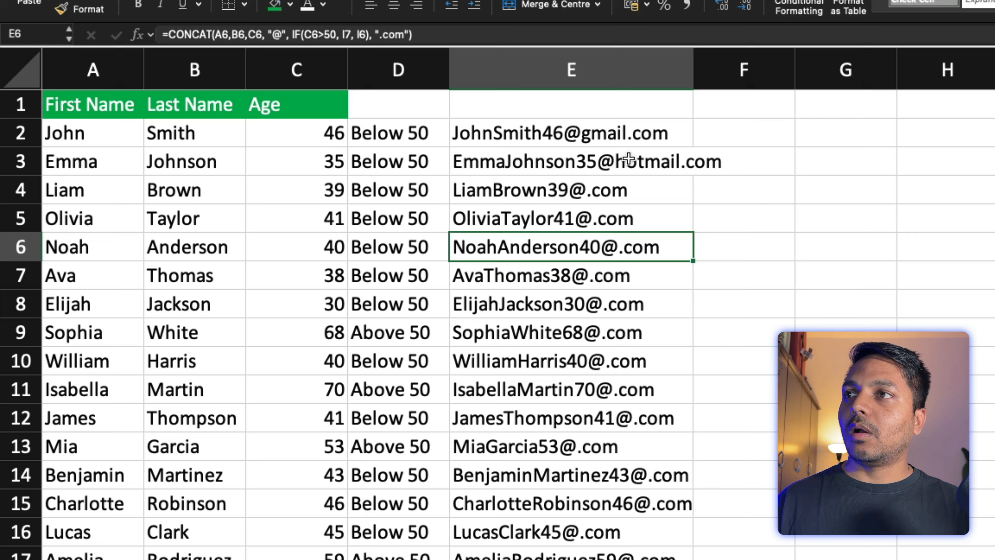
key("Up")
key("Up")
key("Up")
key("Down")
key("Down")
key("Down")
key("Down")
key("Up")
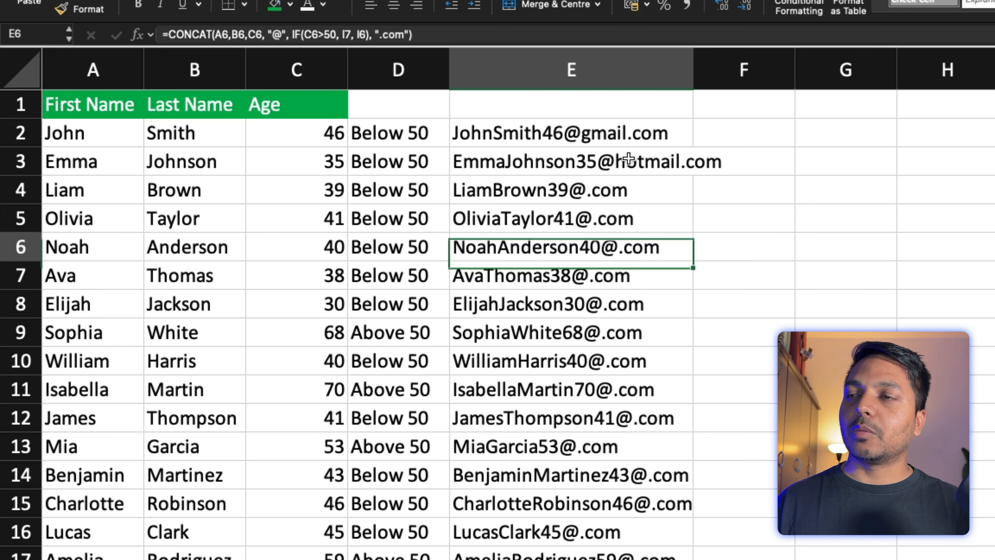
key("Up")
key("Up")
key("Up")
key("Down")
key("Down")
key("Down")
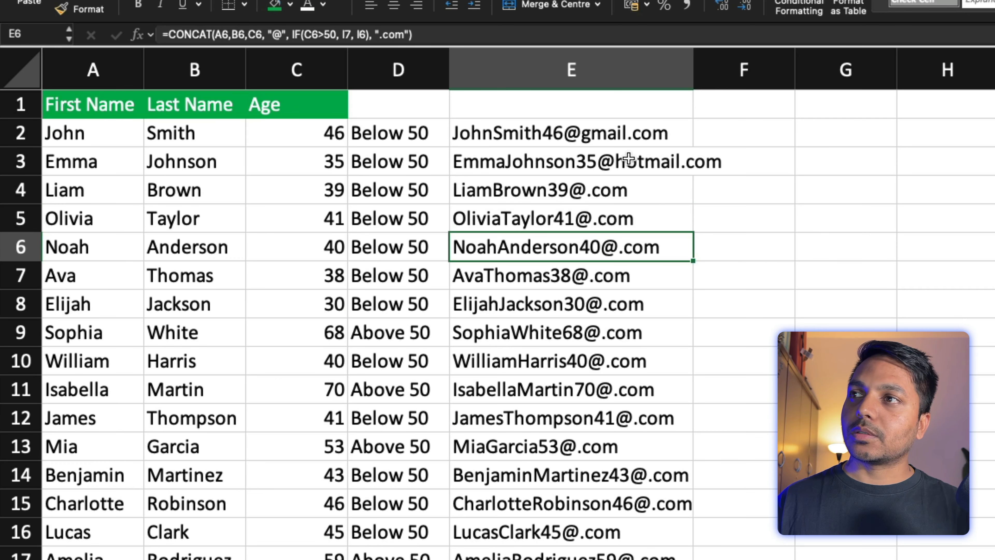
key("Down")
key("Down")
key("Down")
key("Down")
key("Down")
key("Down")
key("Down")
key("Down")
key("Down")
key("Down")
key("Down")
key("Down")
key("Down")
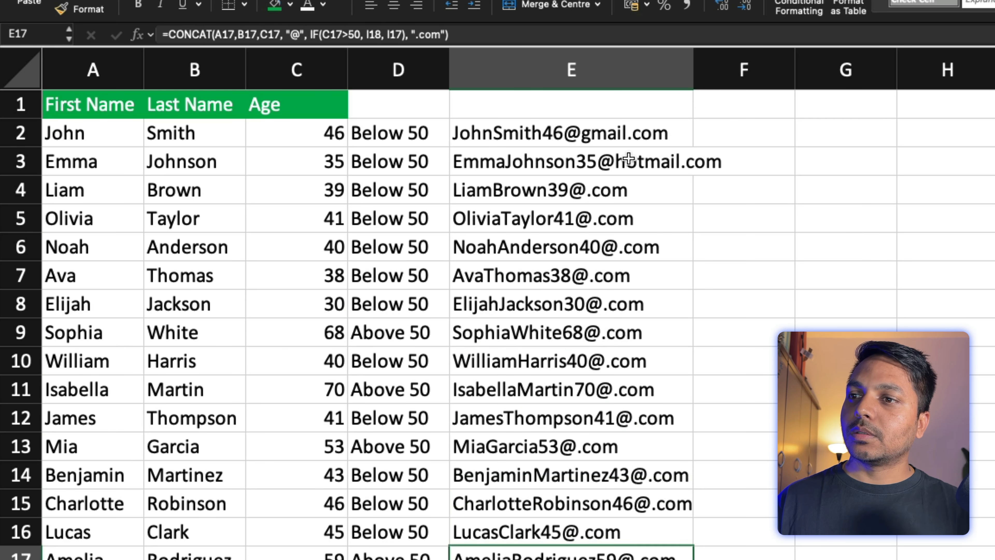
key("Left")
key("Up")
key("Up")
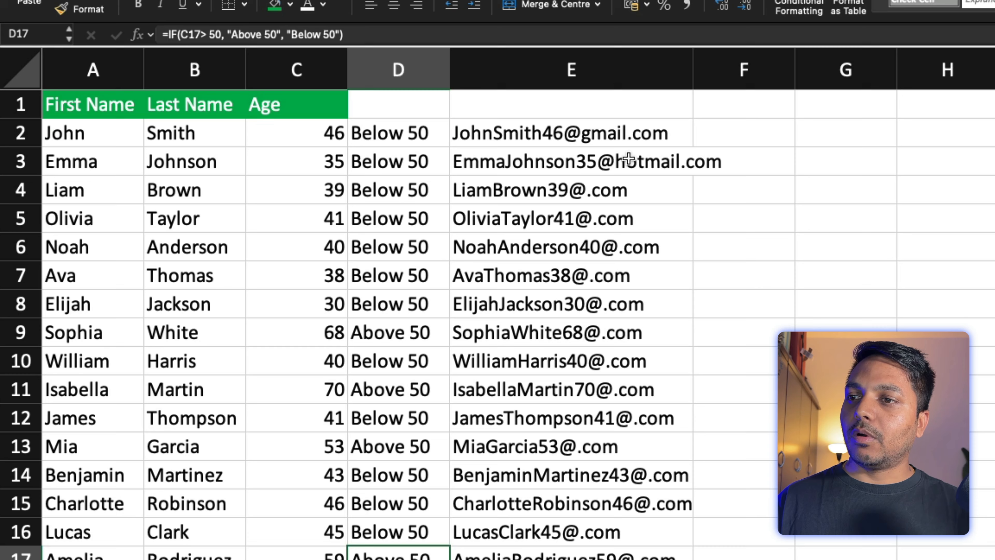
key("Right")
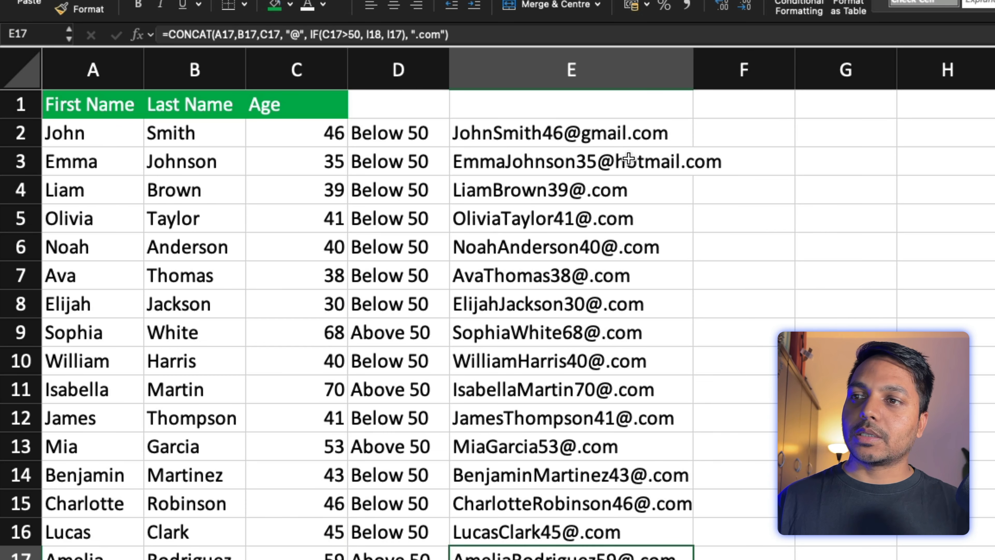
key("Up")
key("Up")
key("Up")
key("Up")
key("Up")
key("Up")
key("Up")
key("Up")
key("Up")
key("Up")
key("Up")
key("Up")
key("Up")
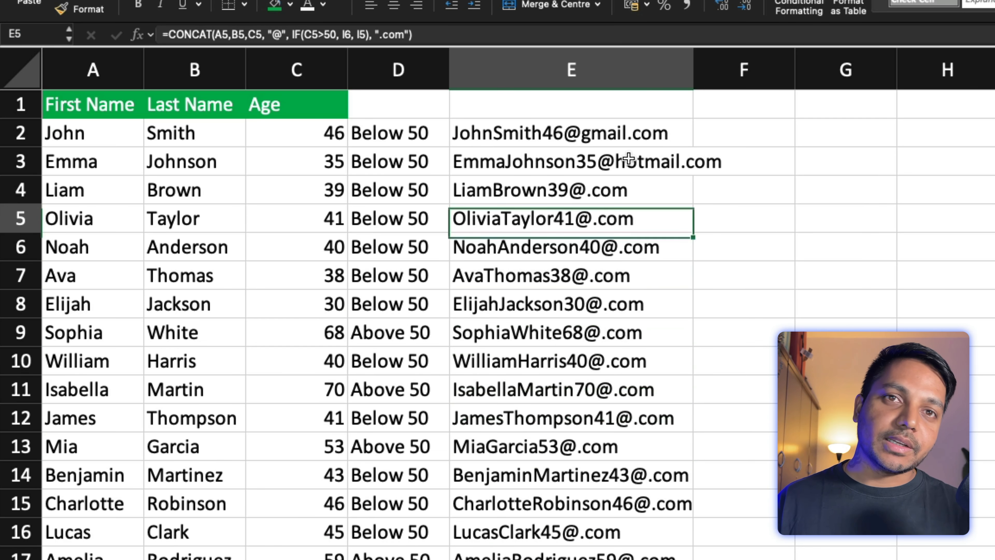
Undo the fill of the CONCAT formula down column E.
key("Up")
key("Up")
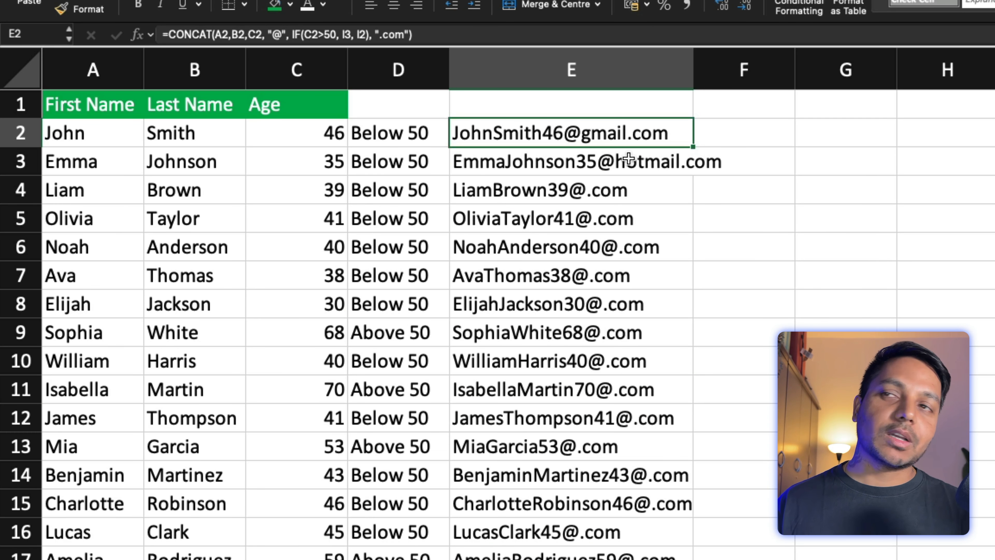
key("Down")
key("super+z")
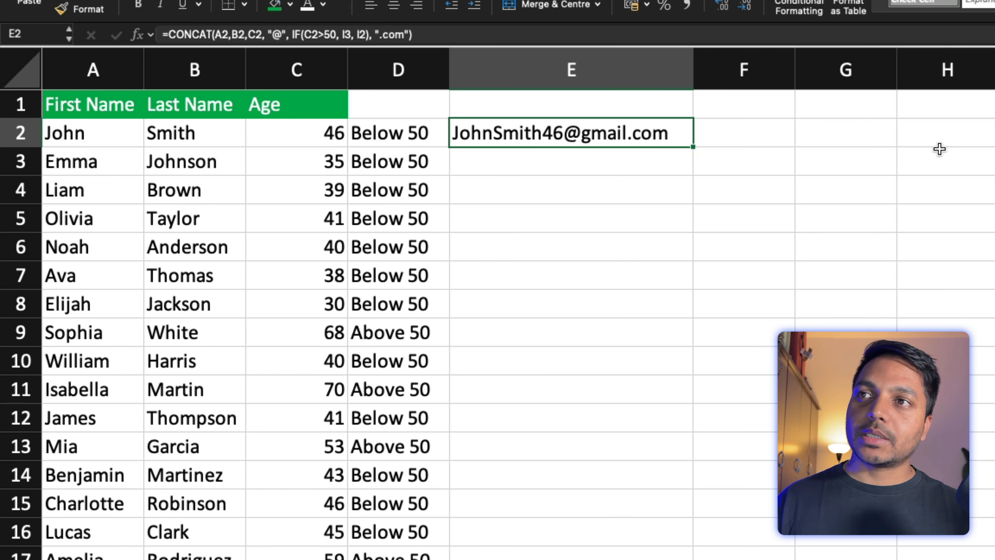
Fill E2's CONCAT formula down column E again and compare the formula in E3 with the one in E2.
double_click(696, 146)
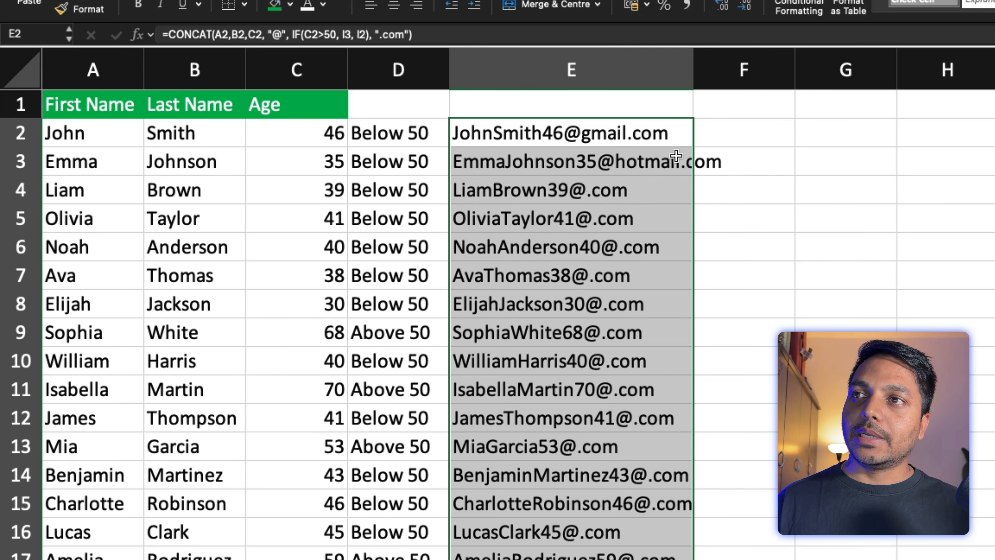
left_click(650, 161)
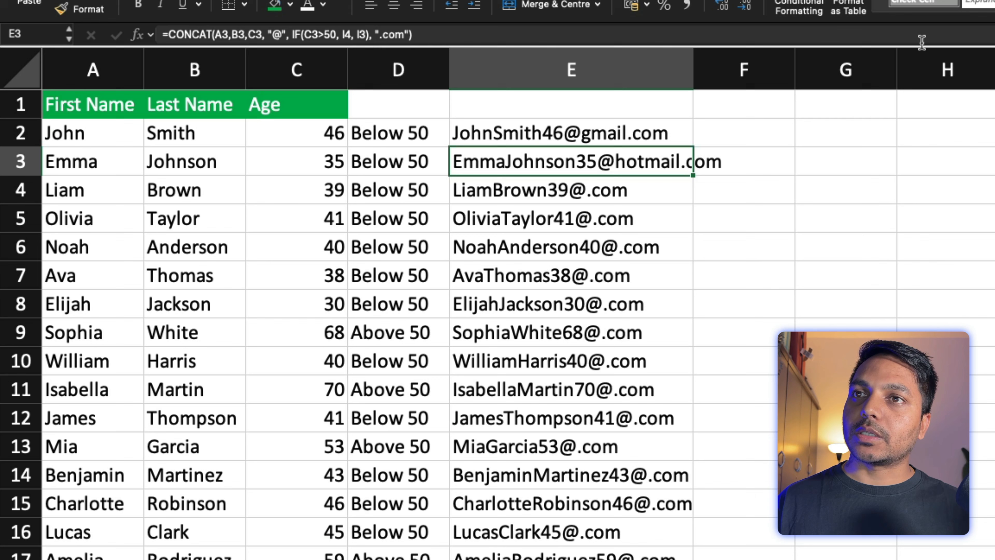
left_click(614, 135)
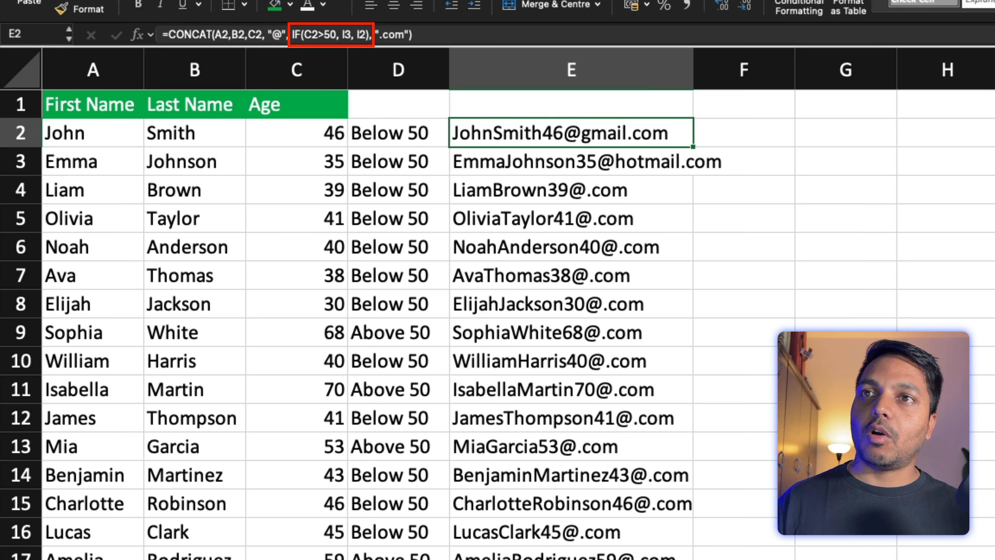
Shade the gmail domain cell I2 light aqua and the hotmail domain cell I3 light orange.
left_click(994, 133)
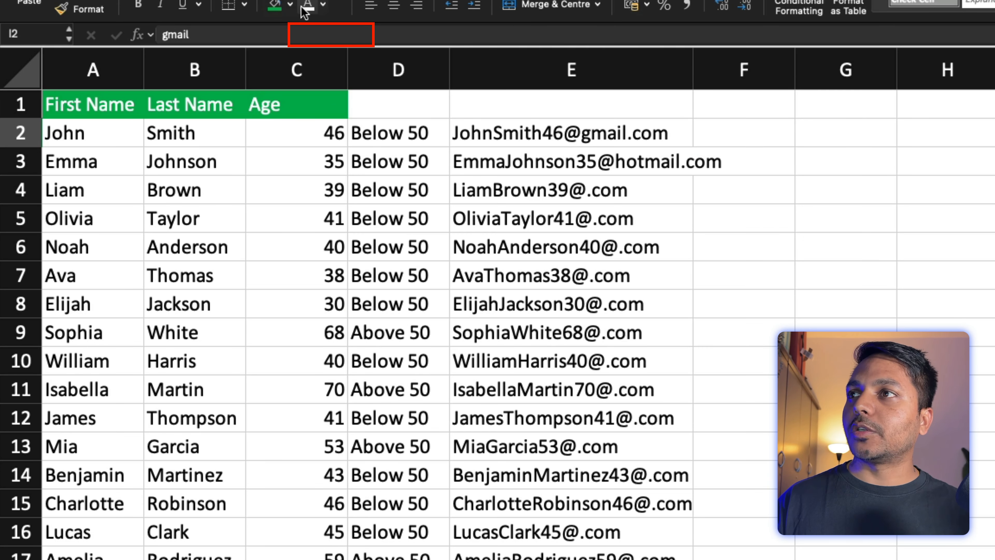
left_click(290, 4)
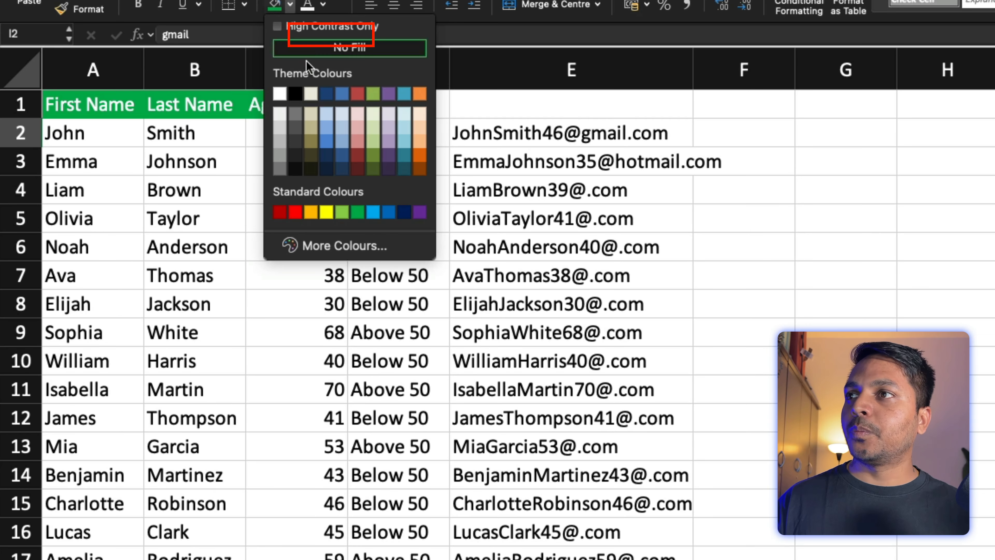
left_click(401, 113)
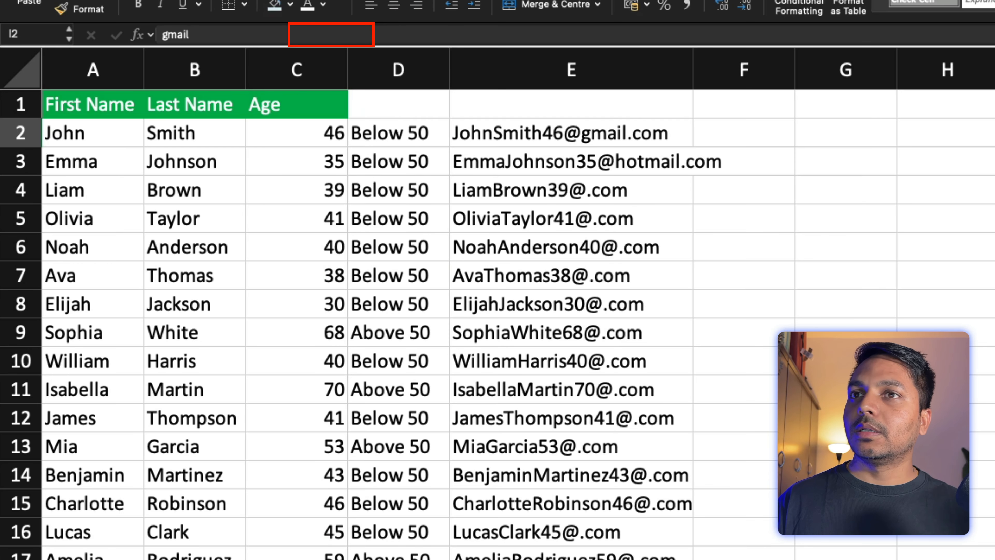
key("Down")
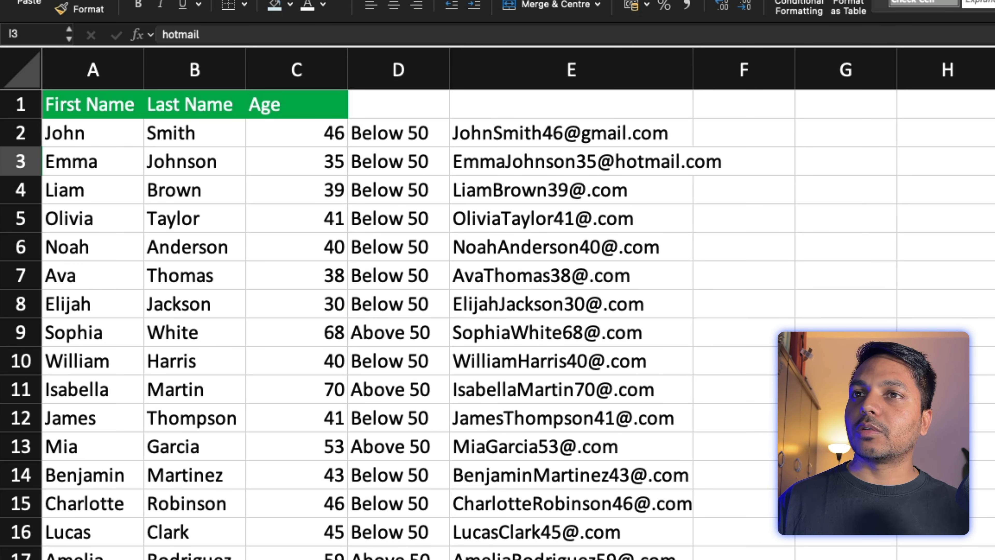
key("Up")
key("Down")
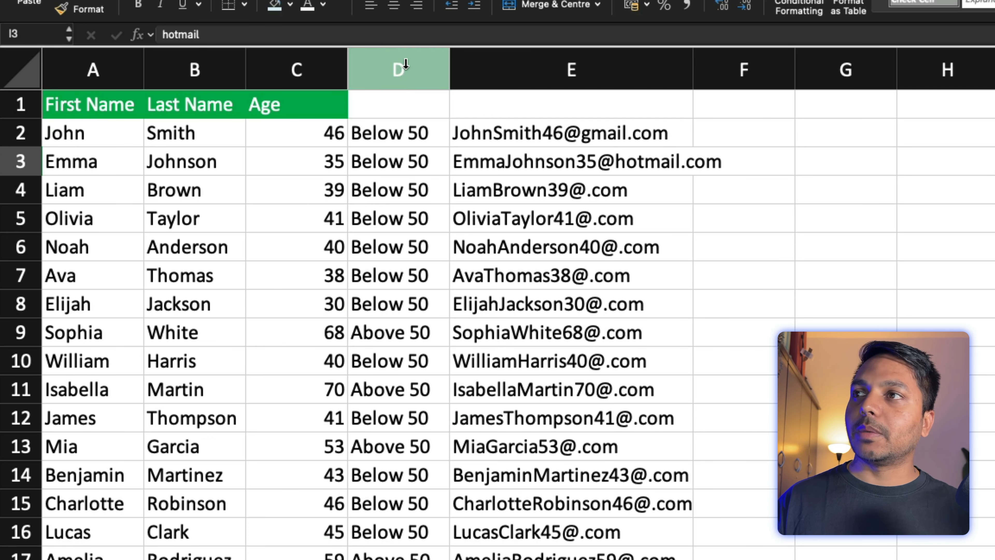
left_click(290, 4)
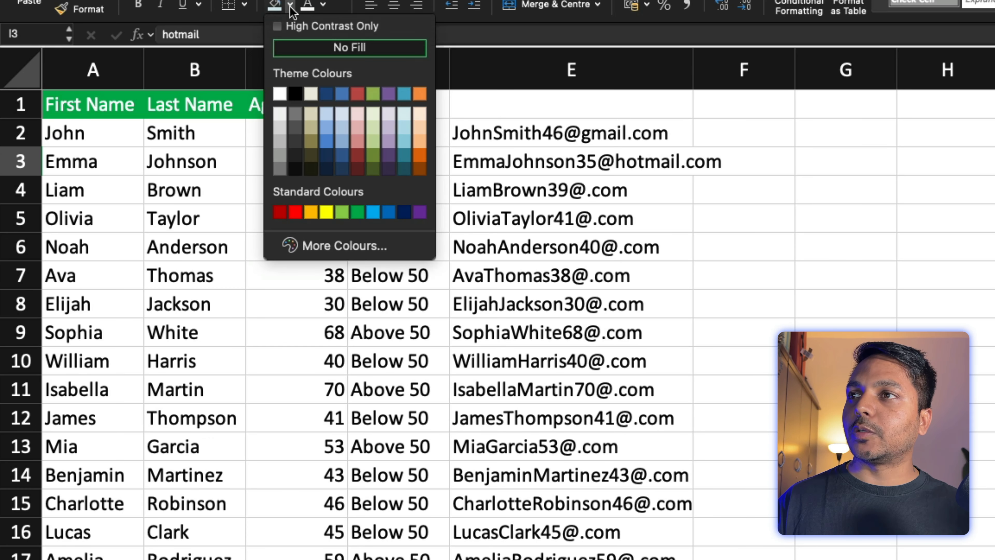
left_click(423, 115)
Examine the domain references inside the IF part of the filled formulas from E3 down to E11.
left_click(614, 171)
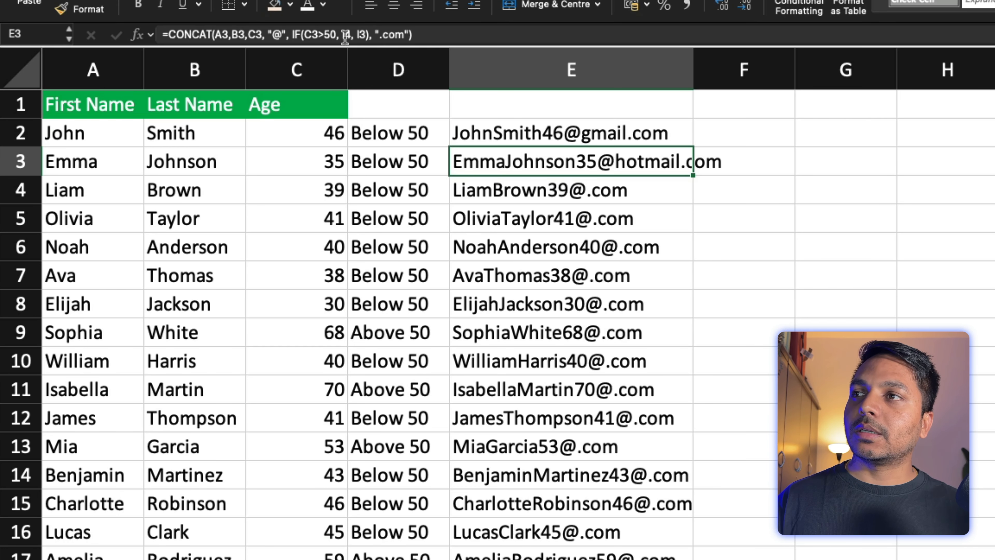
left_click(544, 225)
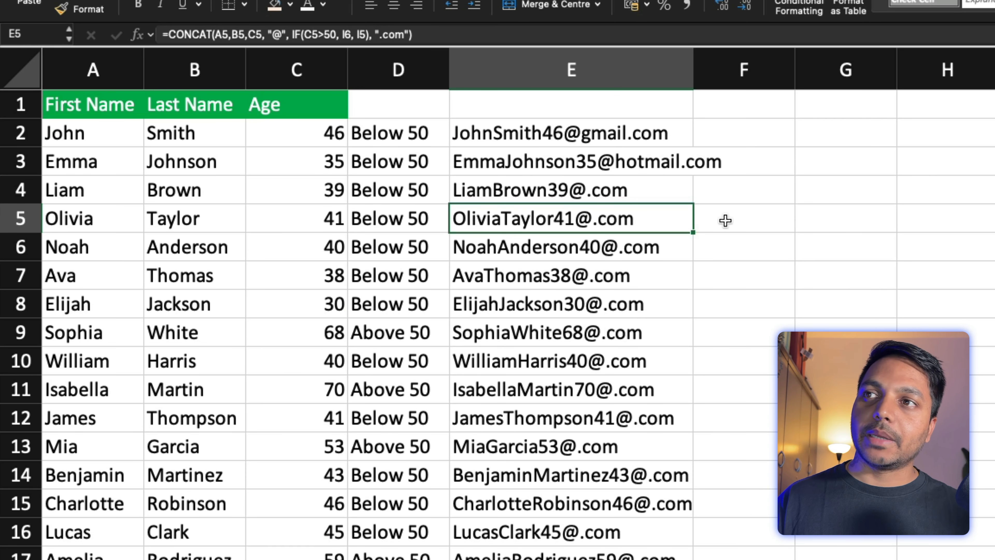
left_click(627, 171)
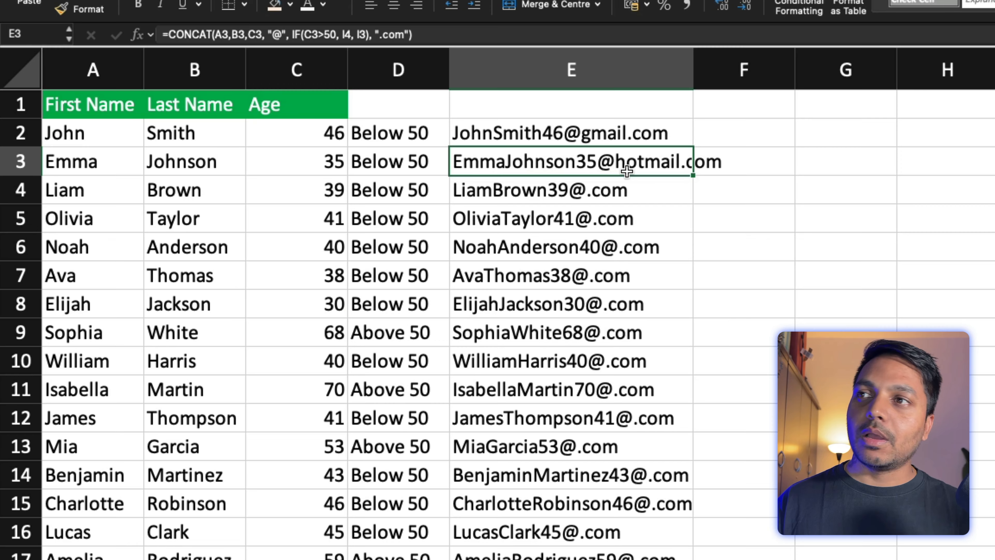
key("Down")
key("Down")
key("Down")
key("Down")
key("Down")
key("Down")
key("Down")
key("Down")
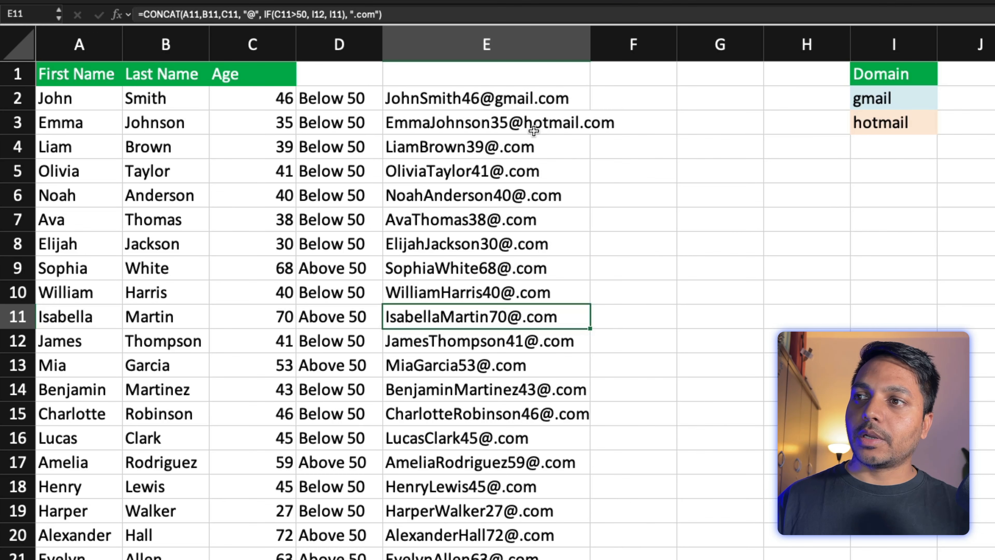
Compare row 11's age group and the column I cells it refers to with the domain list in I2:I3.
key("Left")
key("Left")
key("Right")
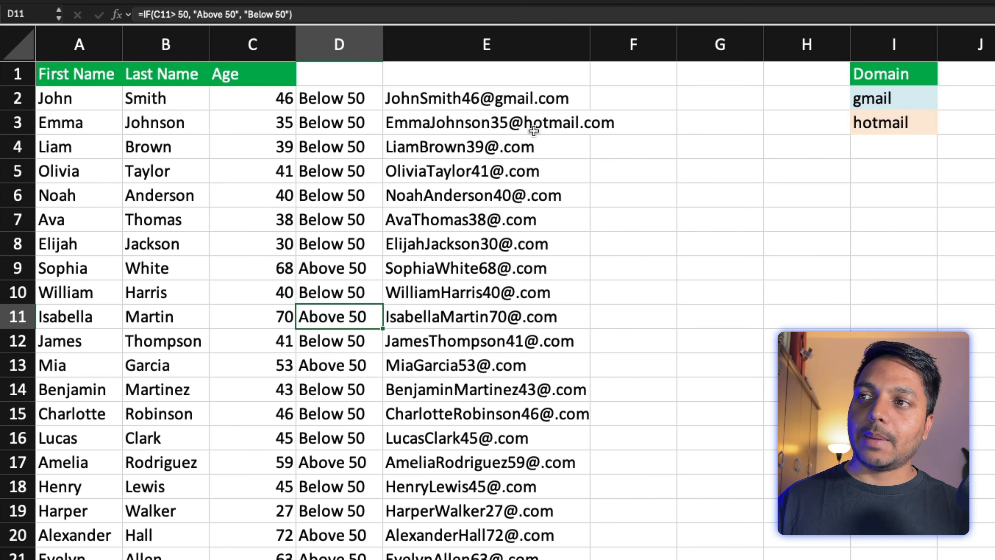
key("Right")
key("Right")
key("Right")
key("Right")
key("Right")
key("Right")
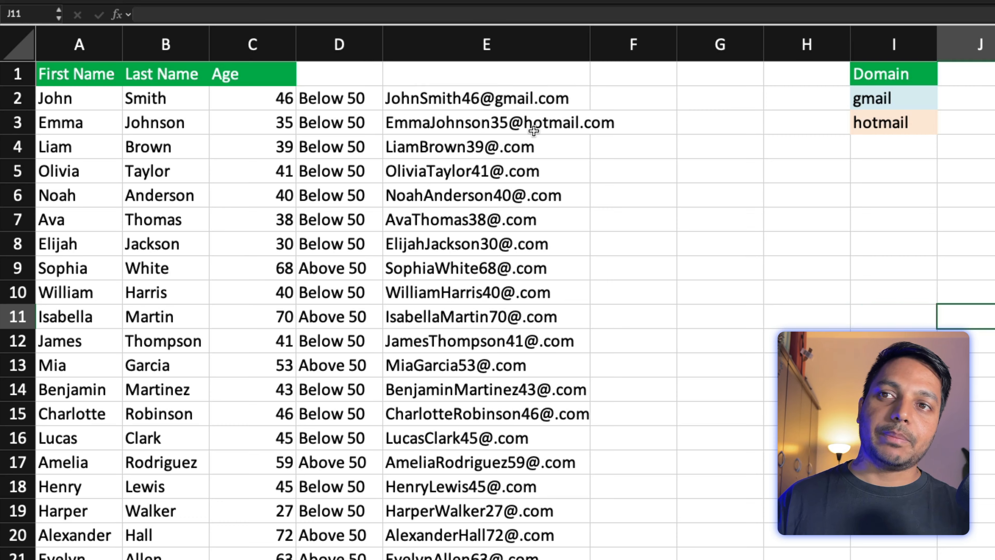
key("Left")
key("Up")
key("Up")
key("Up")
key("Up")
key("Up")
key("Up")
key("Up")
key("Up")
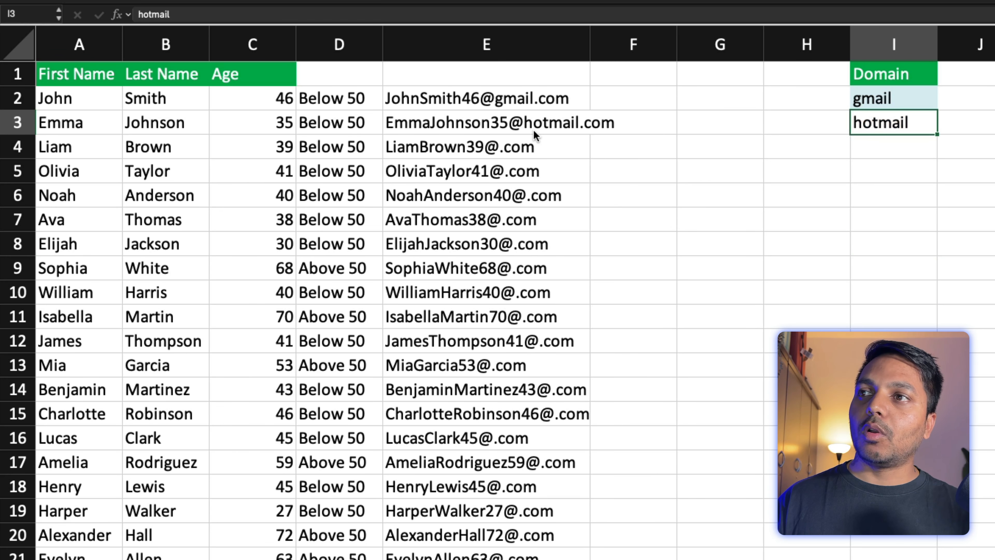
In E2's CONCAT formula, make the IF's true-value domain reference absolute as $I$3.
key("Up")
key("Left")
key("Left")
key("Left")
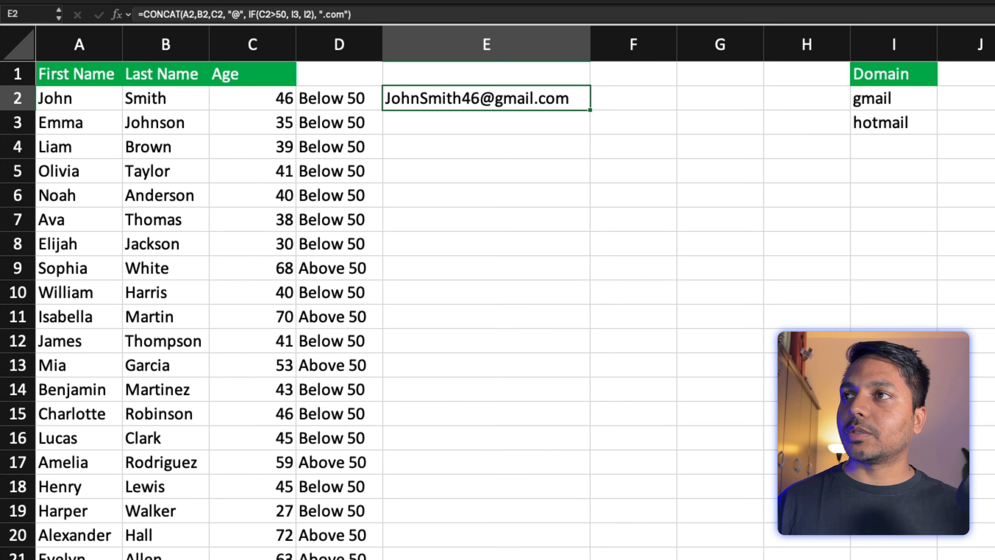
left_click(289, 14)
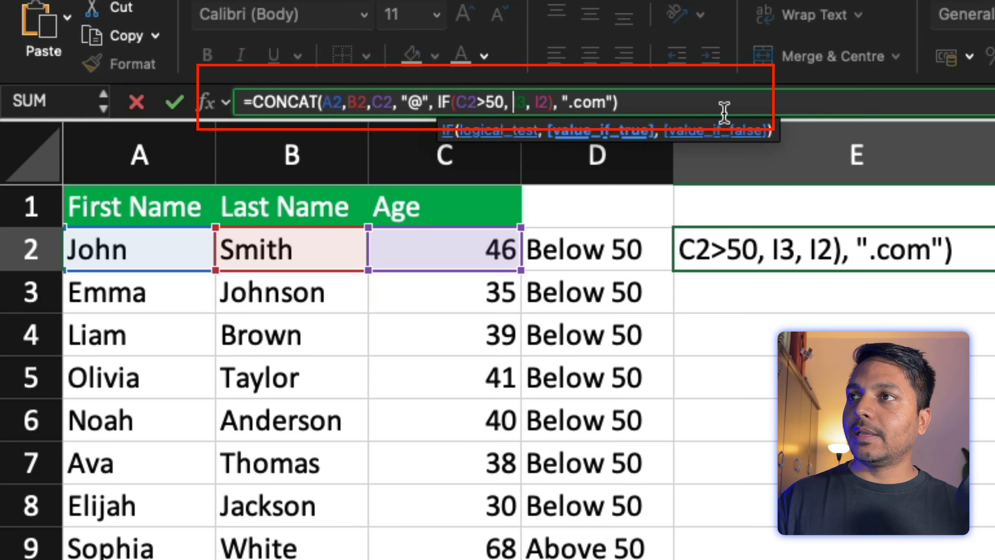
type("$I$")
key("Right")
key("Right")
key("Right")
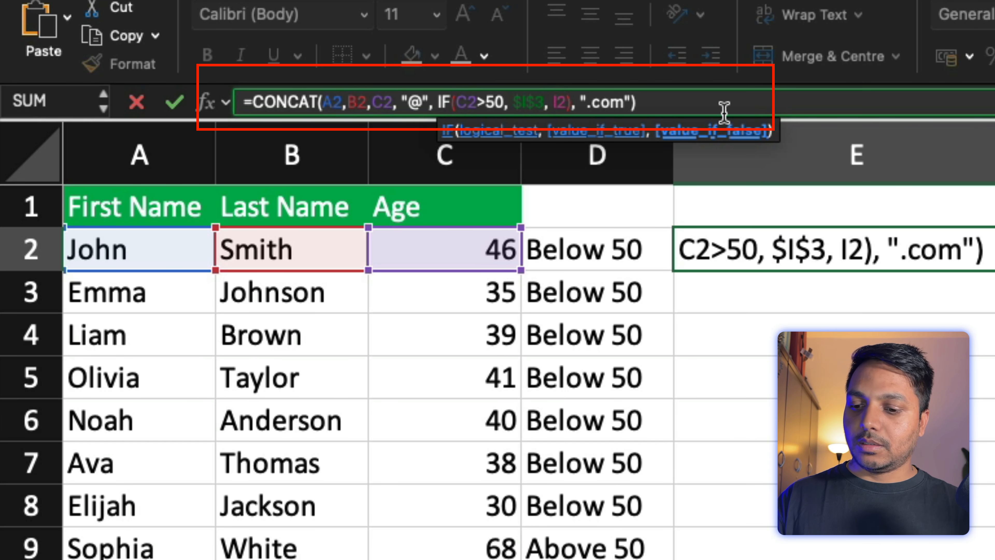
Make the IF's false-value domain reference in E2 absolute as $I$2 and commit the formula.
type("$")
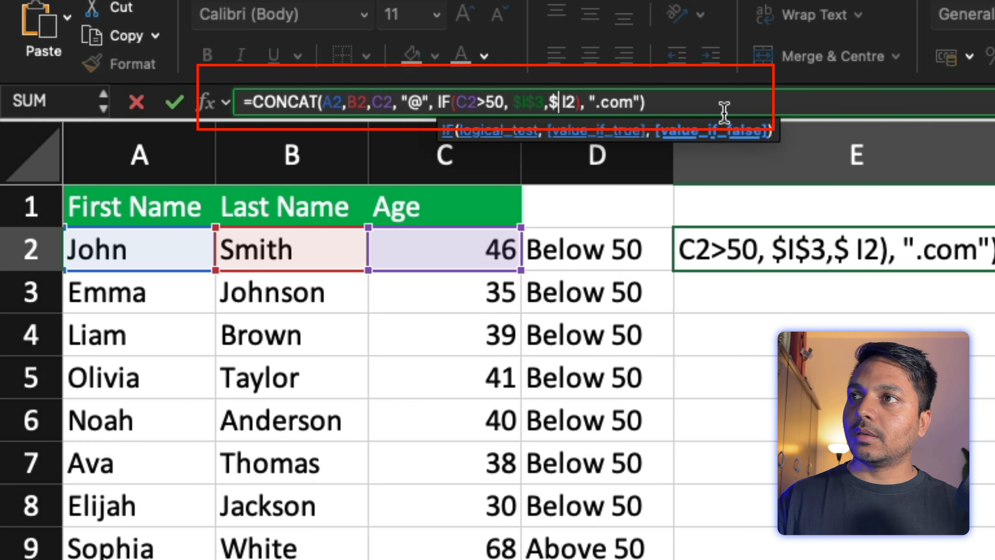
key("BackSpace")
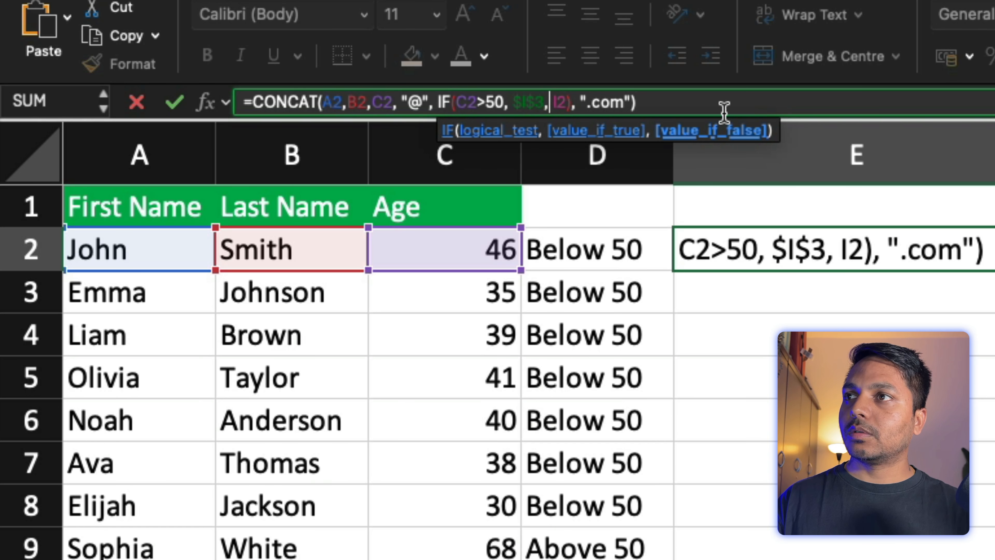
type("$I")
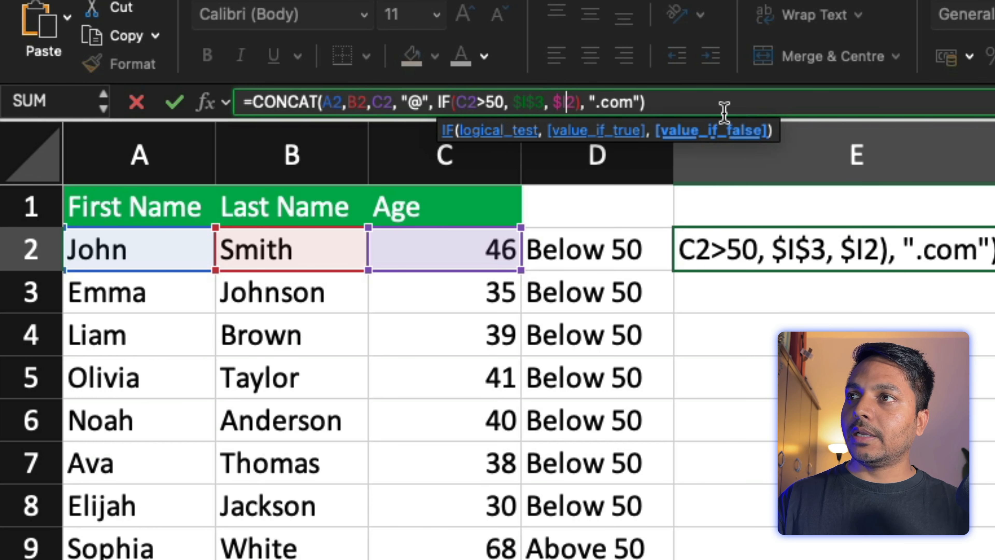
type("$")
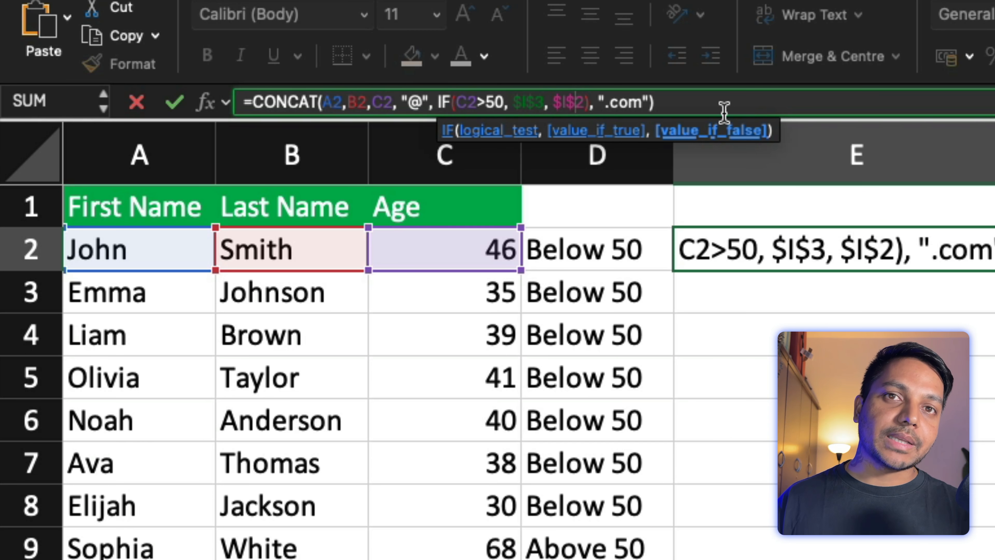
key("Return")
key("Up")
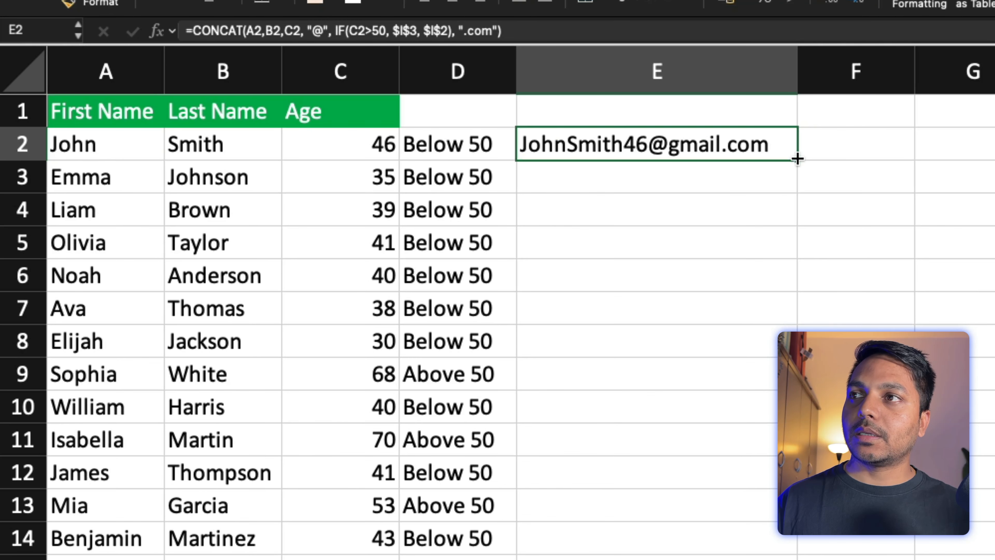
Fill E2's CONCAT formula down column E, then widen the column to fit the e-mail addresses.
double_click(795, 157)
left_click(733, 228)
key("Down")
key("Down")
key("Down")
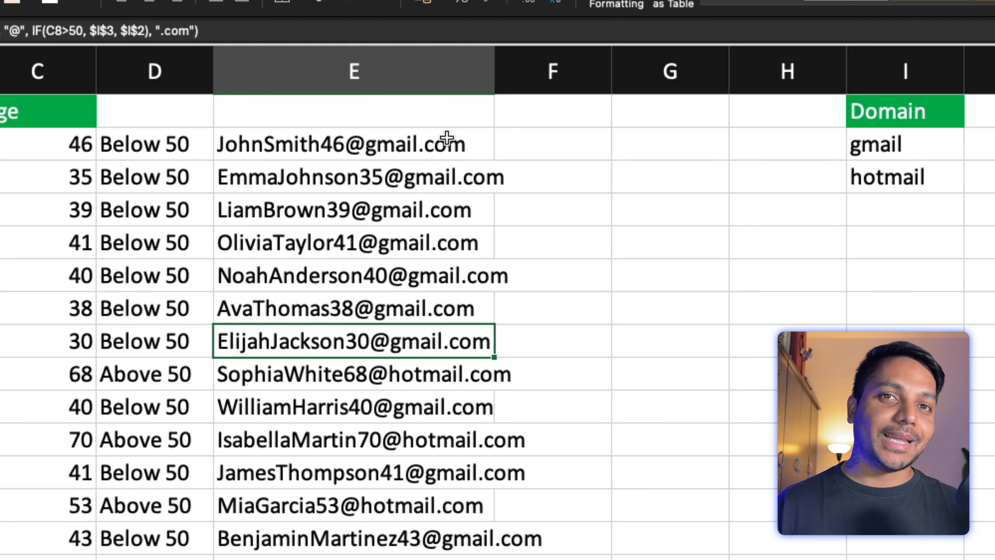
left_click(451, 202)
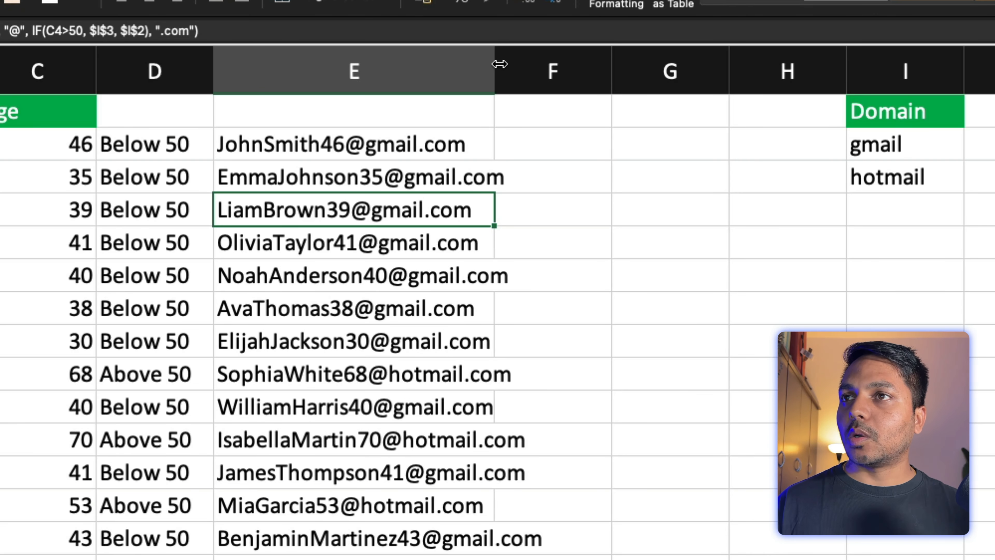
left_click_drag(495, 62, 583, 62)
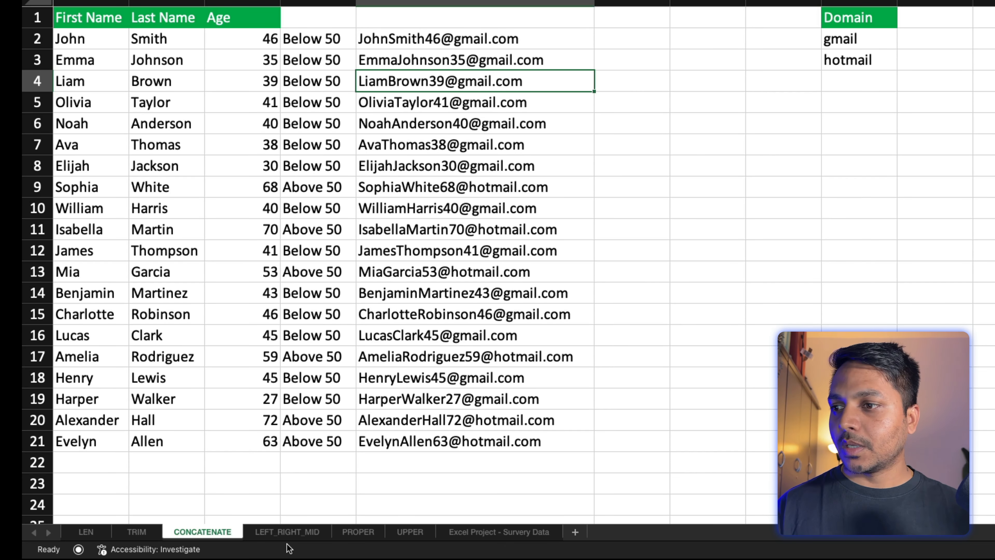
On the LEFT_RIGHT_MID sheet, enter =LEFT(A2, 3) in B2 and fill it down the LEFT column.
left_click(293, 532)
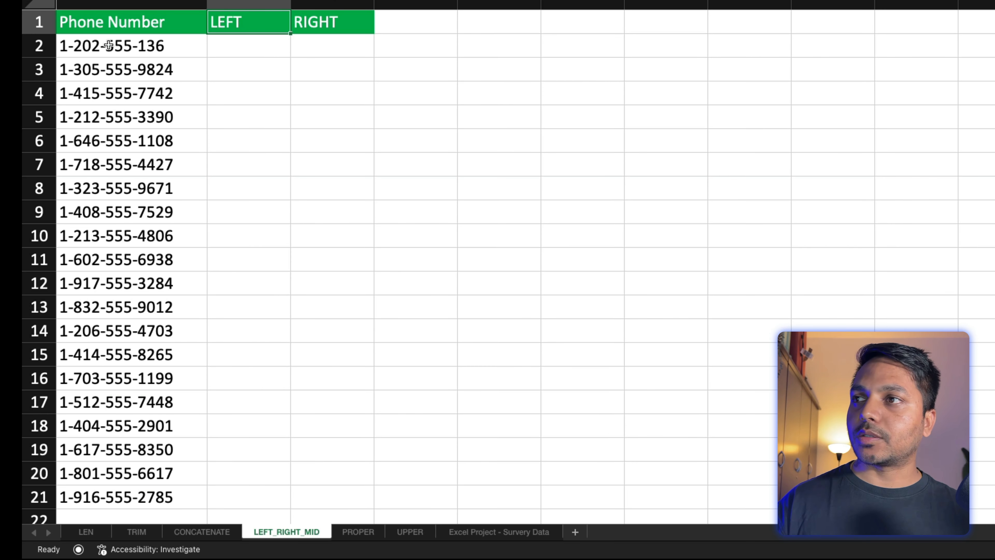
left_click(222, 42)
type("=le")
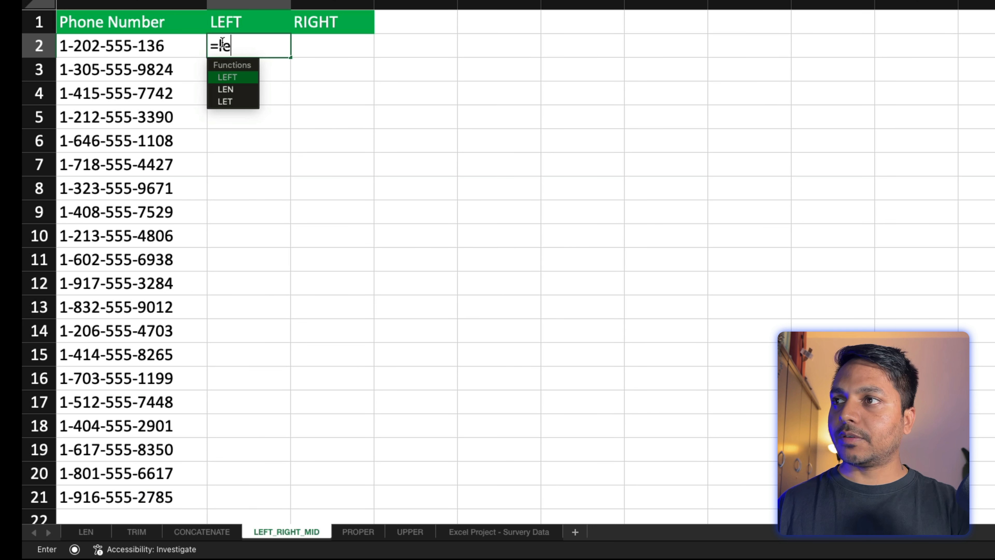
key("Tab")
left_click(120, 48)
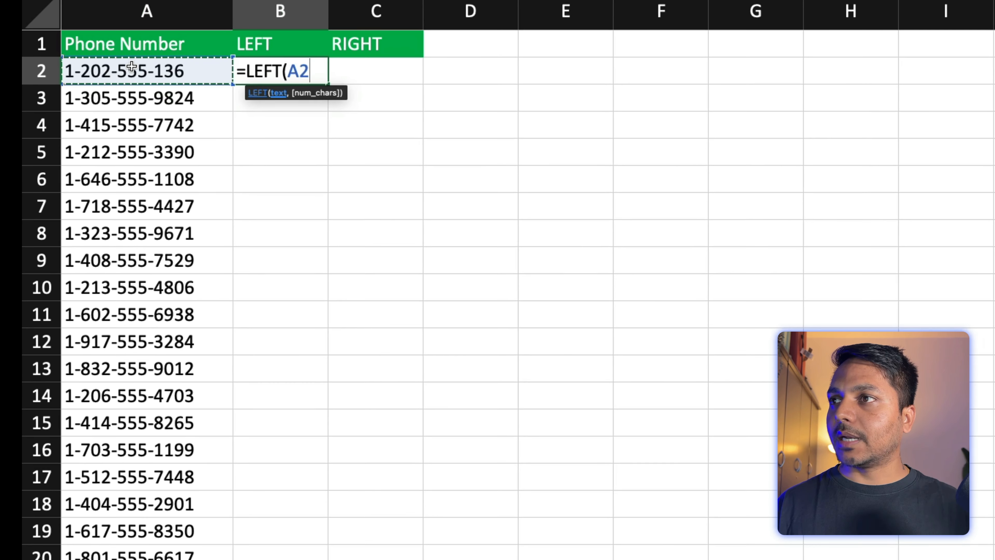
type(",")
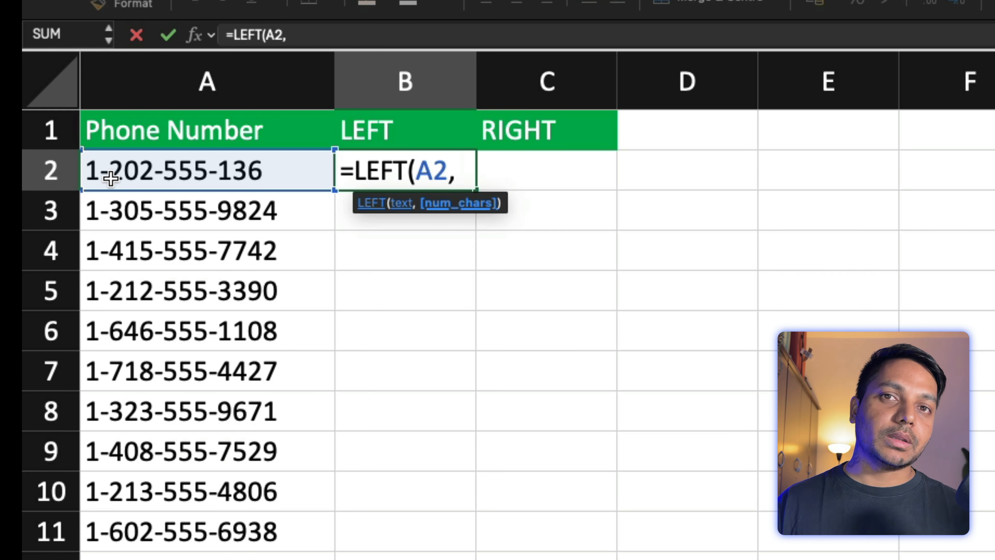
type("2")
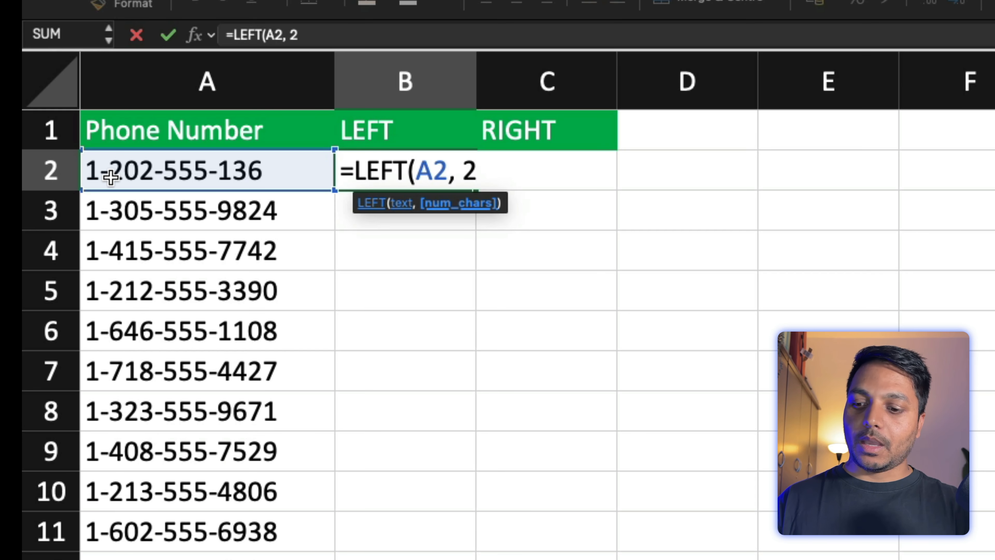
key("BackSpace")
type("3)")
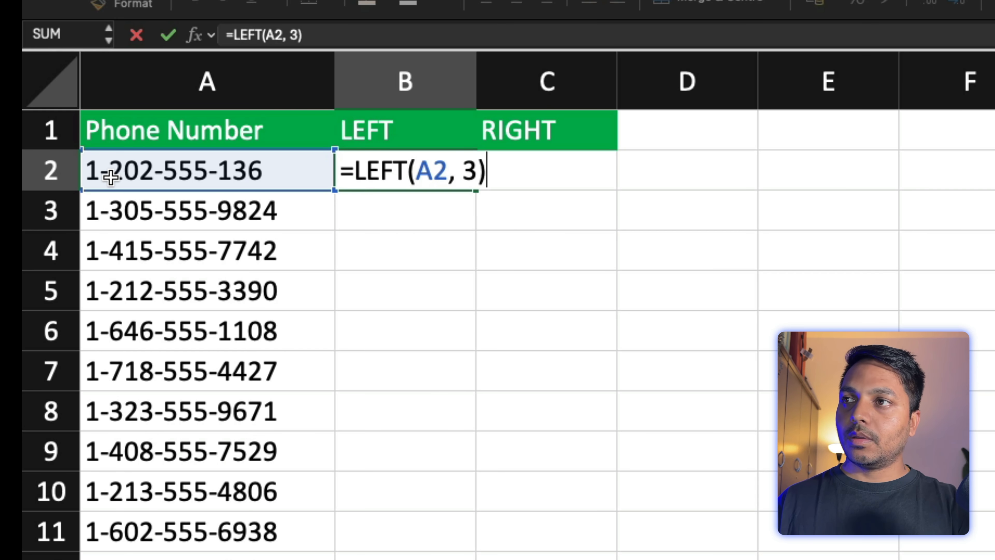
key("Return")
key("Up")
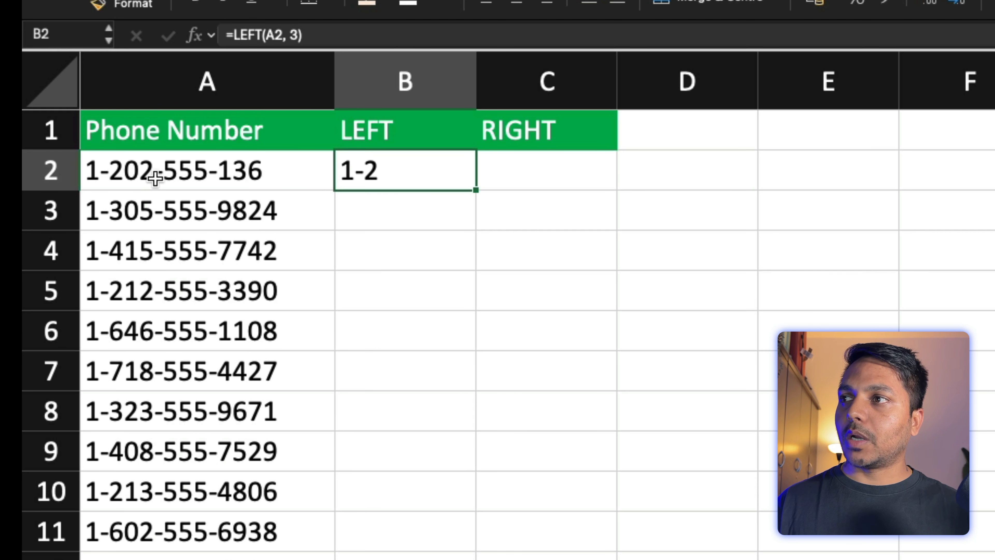
double_click(475, 190)
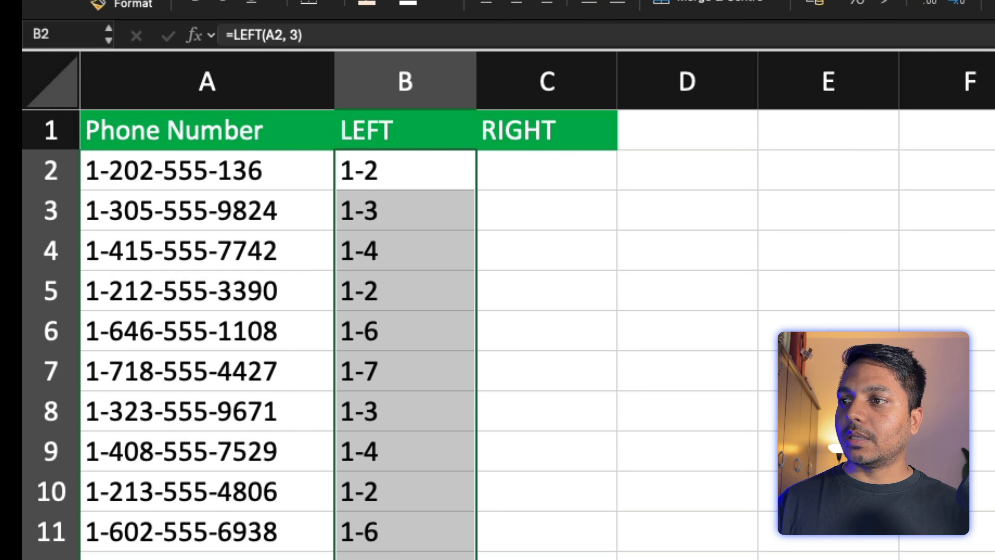
left_click(439, 559)
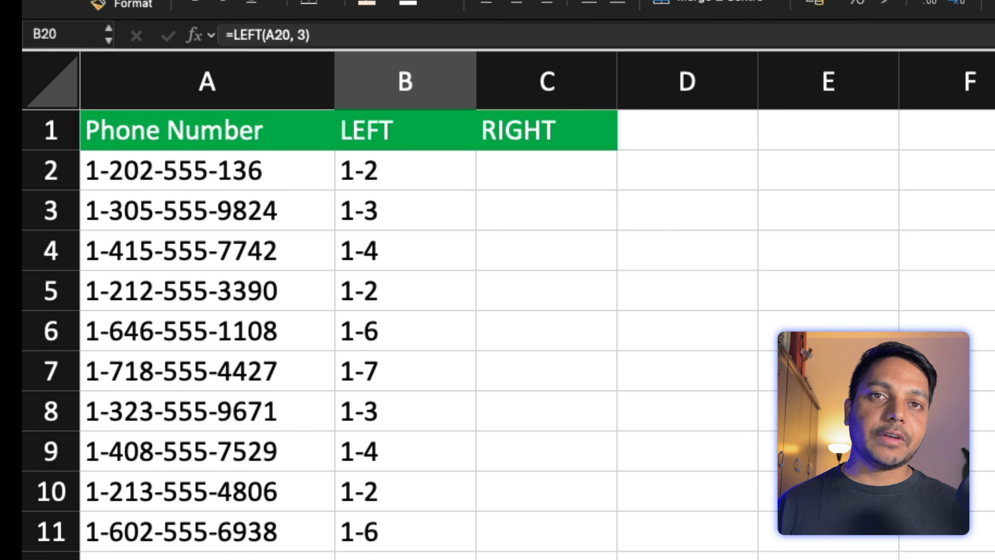
Enter =RIGHT(A2, 3) in C2 and fill it down the RIGHT column.
left_click(528, 180)
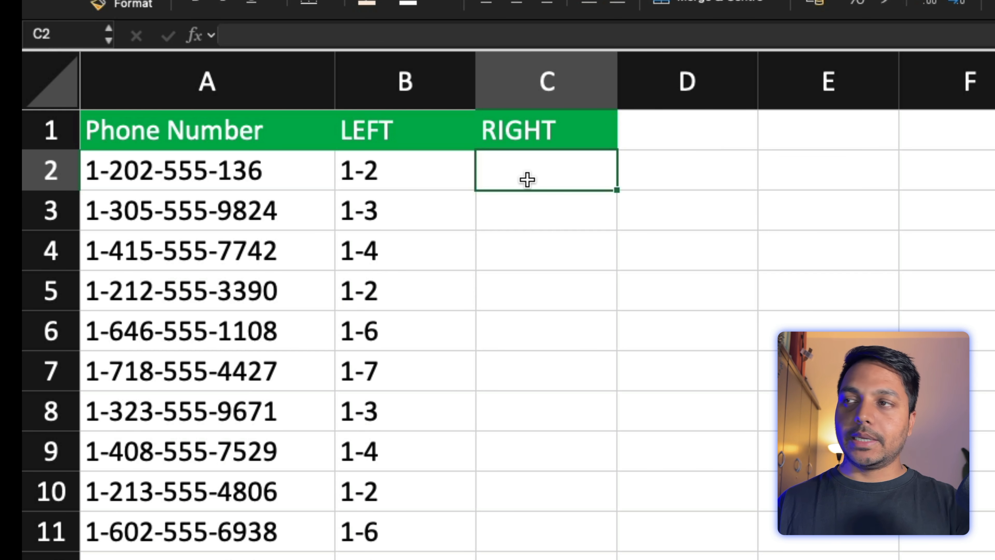
type("=RIg")
key("Tab")
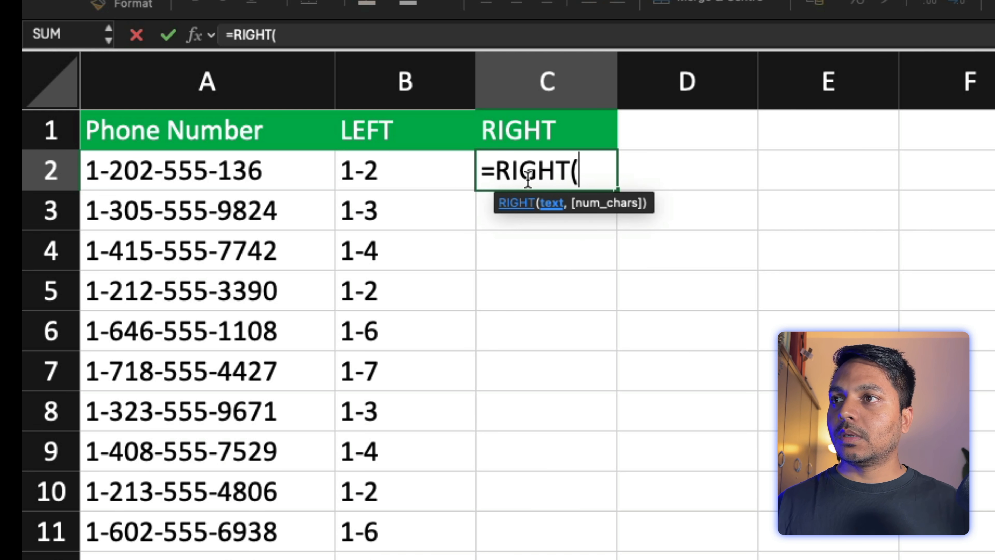
left_click(212, 174)
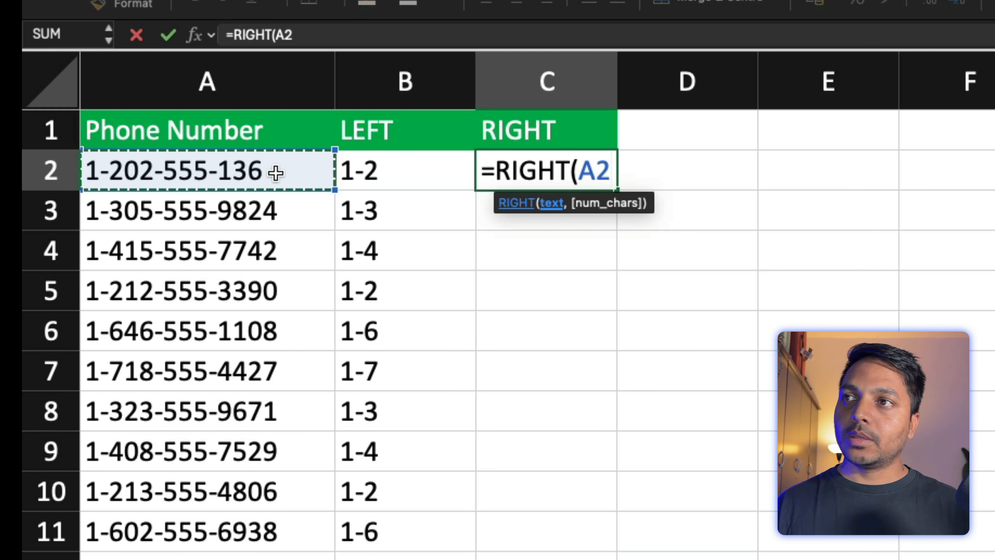
type(", 3)")
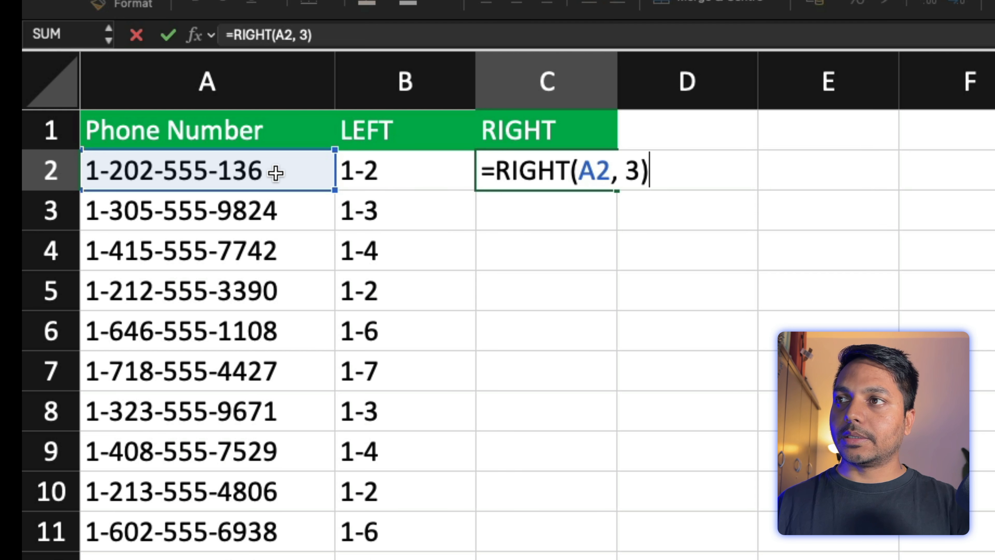
key("Return")
left_click(502, 184)
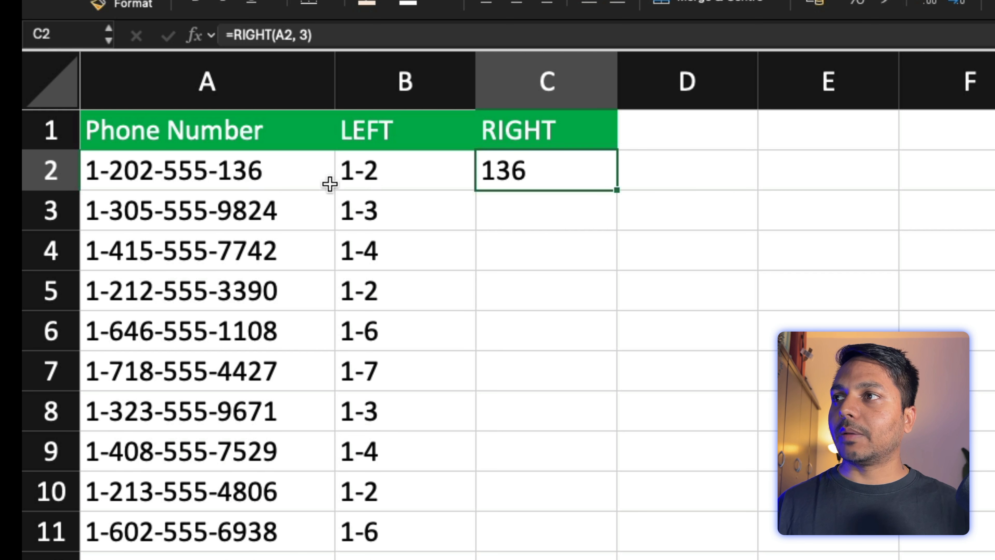
double_click(612, 190)
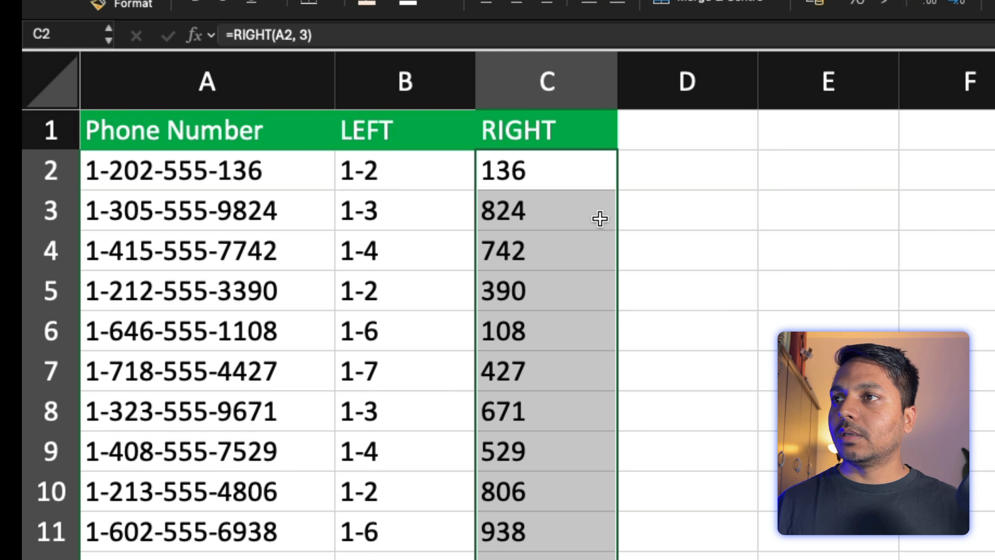
left_click(507, 207)
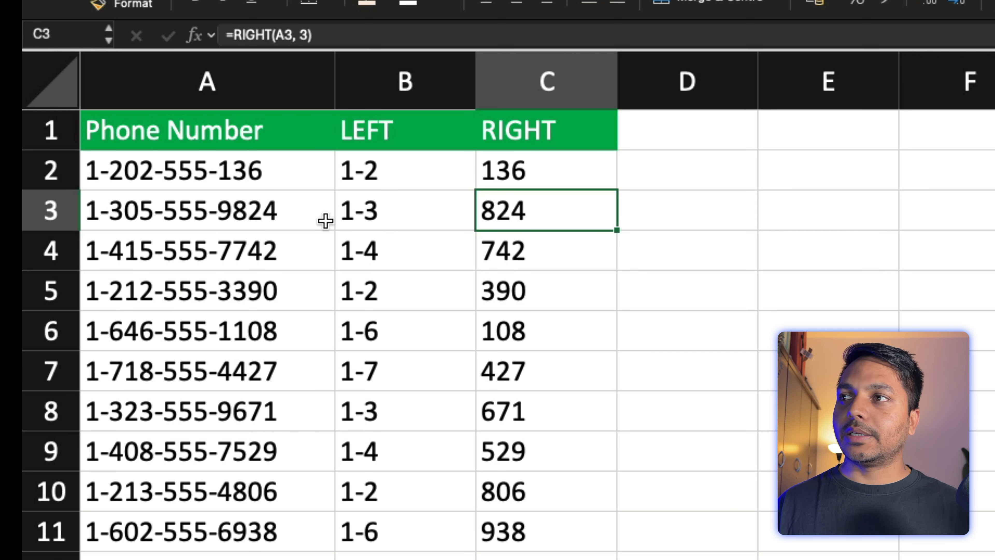
left_click(609, 383)
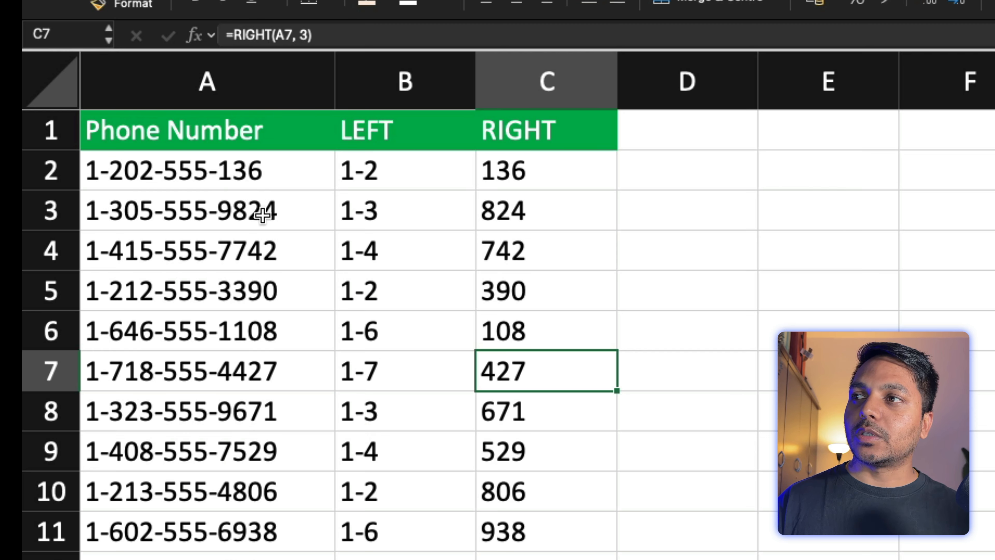
left_click(670, 138)
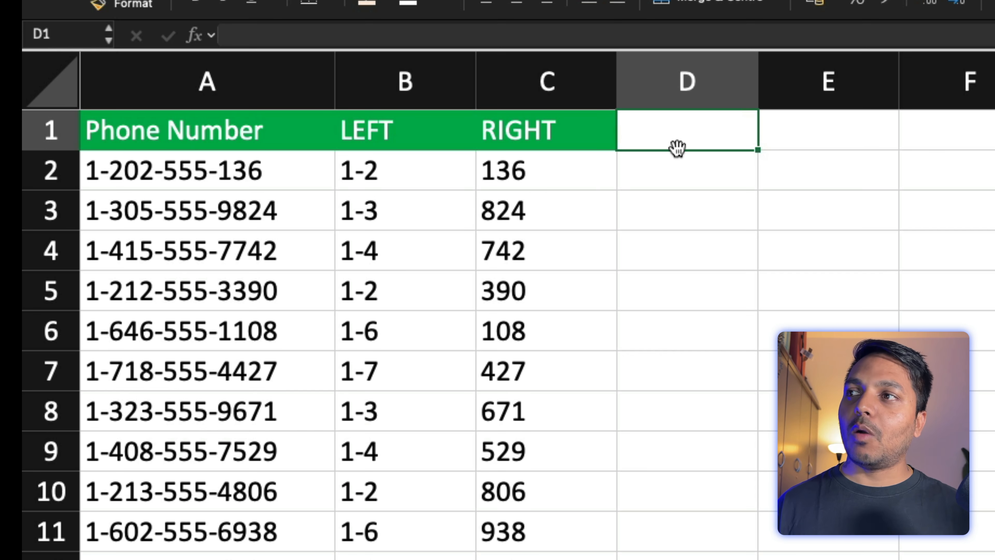
type("12")
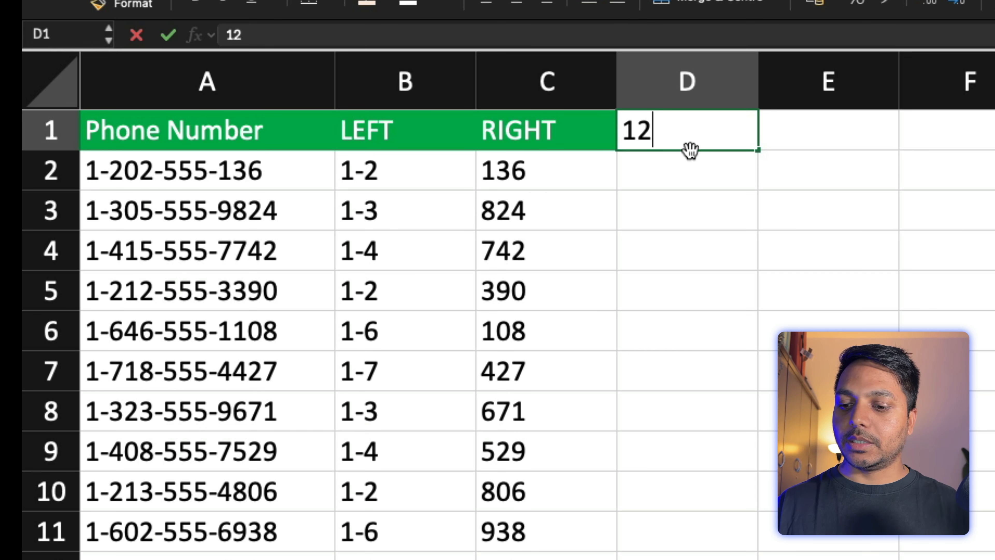
key("BackSpace")
key("BackSpace")
Enter the last digit group of each phone number in A2:A4 by hand in cells D2 to D4.
key("Return")
type("1")
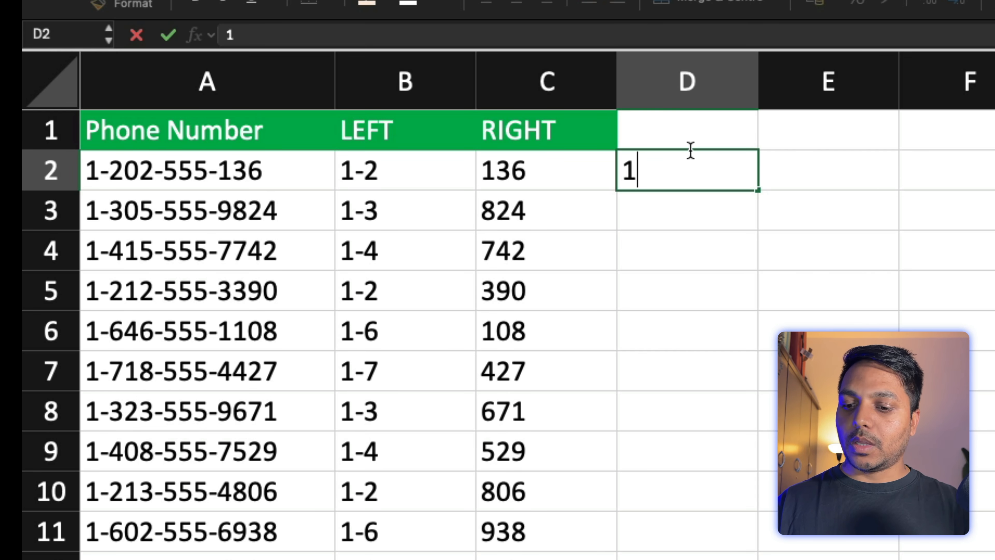
type("36")
key("Return")
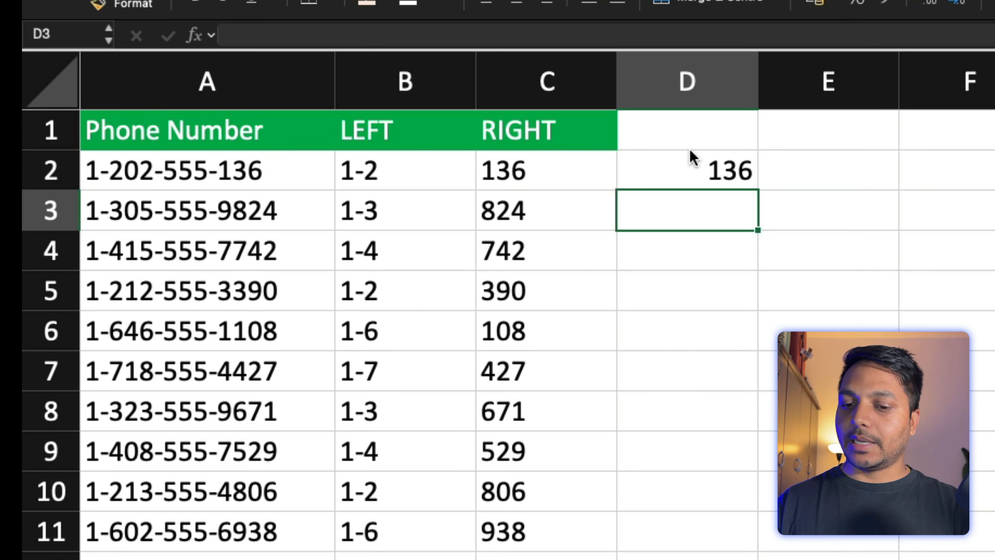
type("9824")
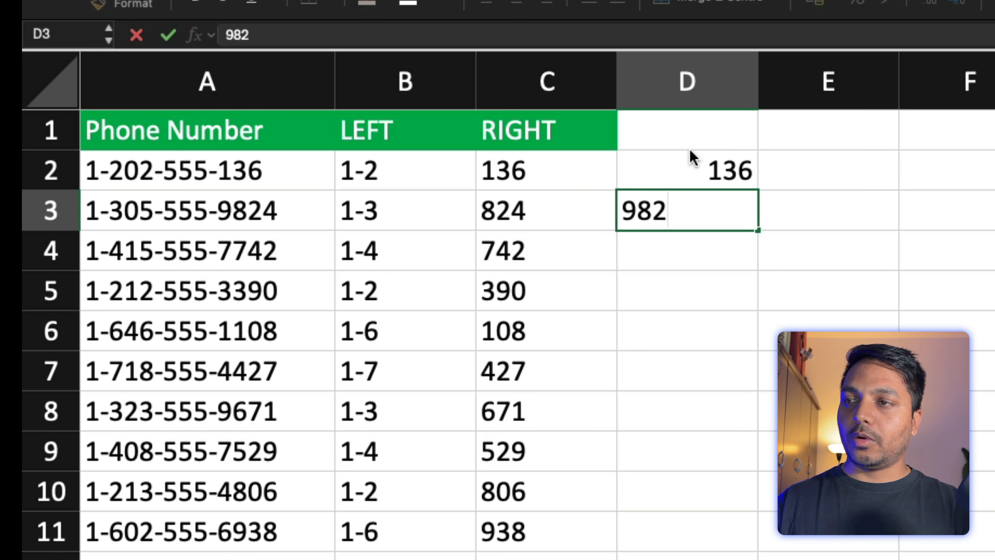
key("Return")
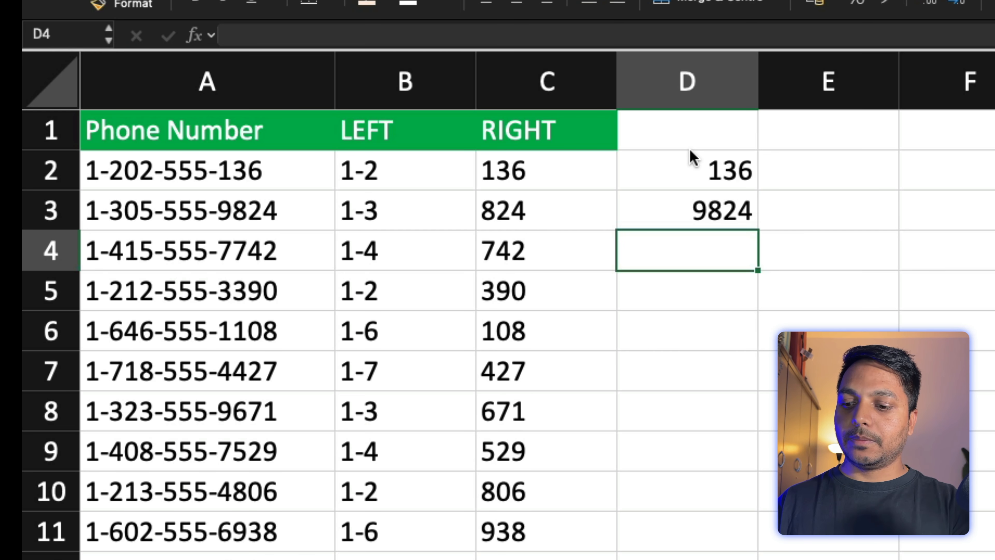
type("7724")
key("Return")
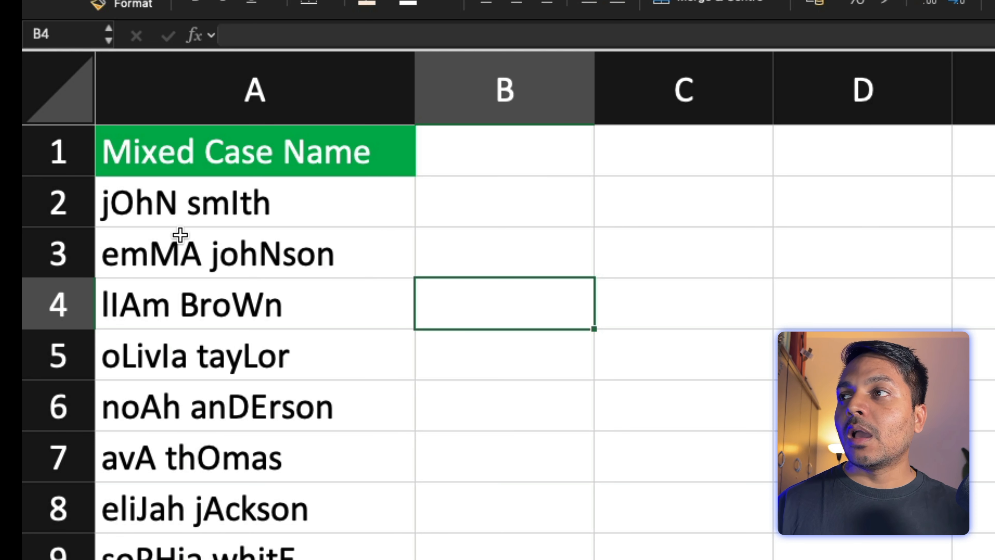
left_click(182, 209)
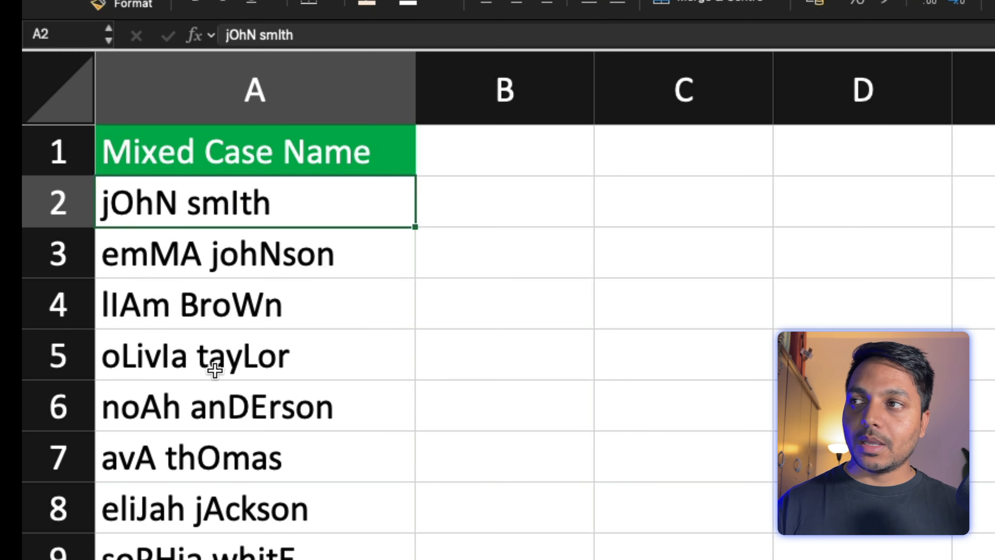
scroll(259, 533, "down", 1)
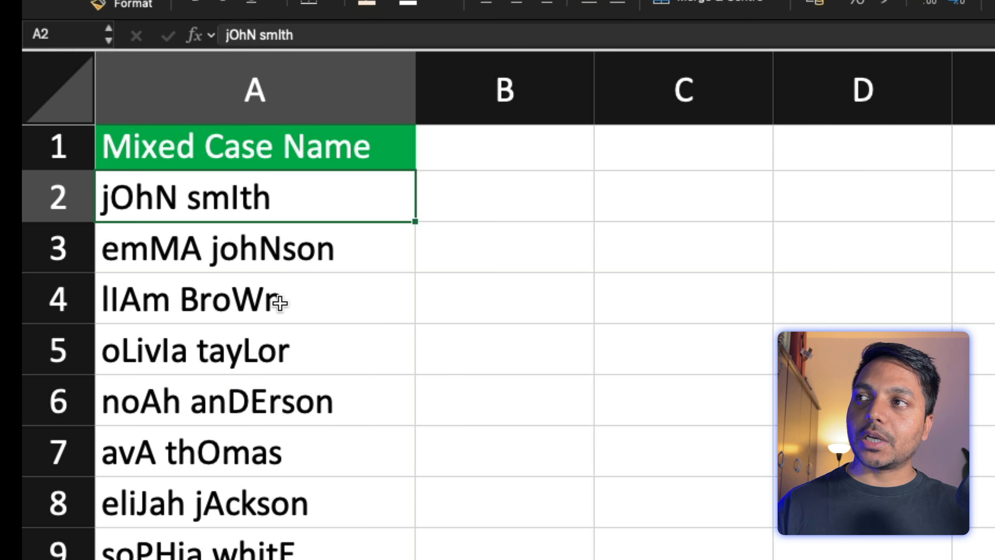
left_click(512, 213)
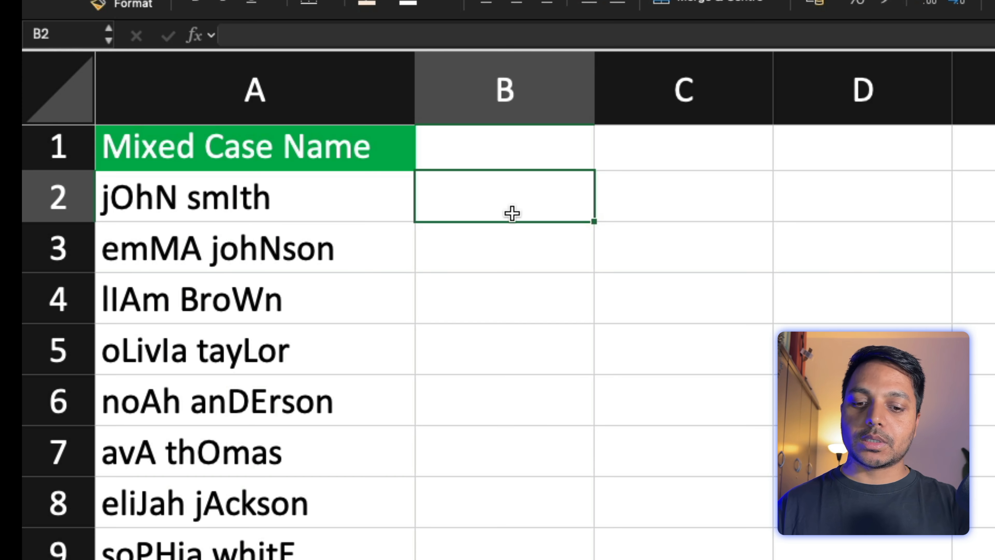
double_click(513, 213)
type("pro")
key("BackSpace")
key("BackSpace")
key("BackSpace")
key("Return")
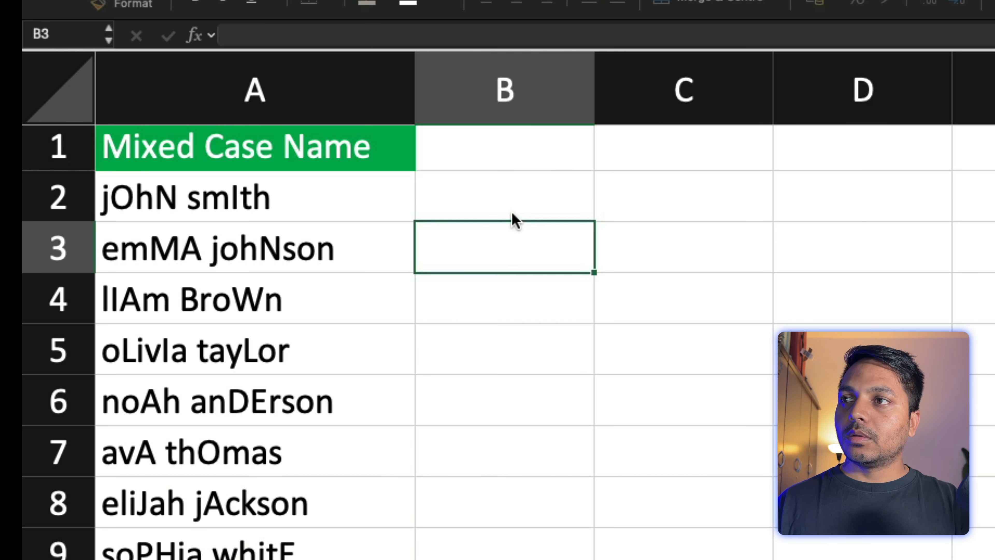
Enter =PROPER(A2:A21) in B2 to convert the whole Mixed Case Name list to proper case.
left_click(512, 213)
type("=PRO")
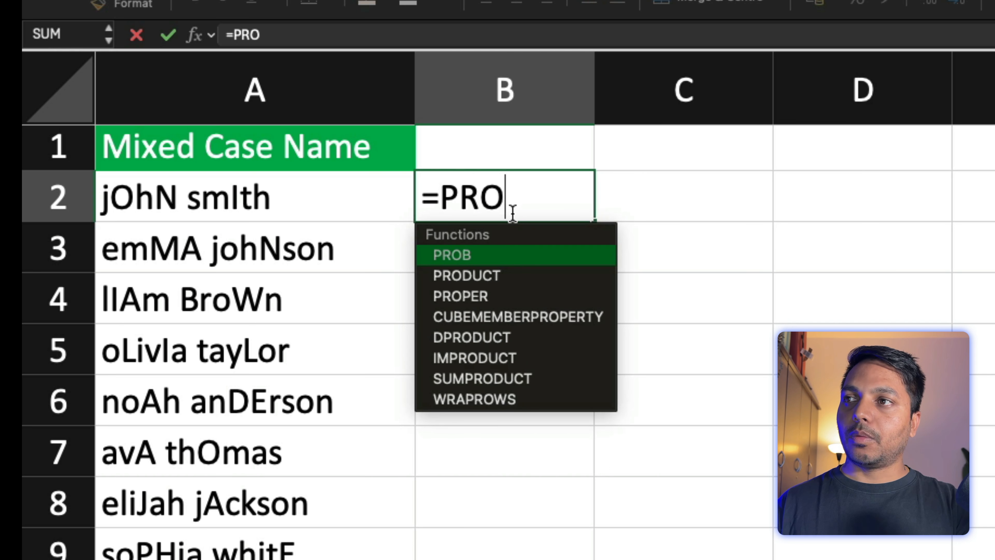
key("Tab")
key("BackSpace")
key("BackSpace")
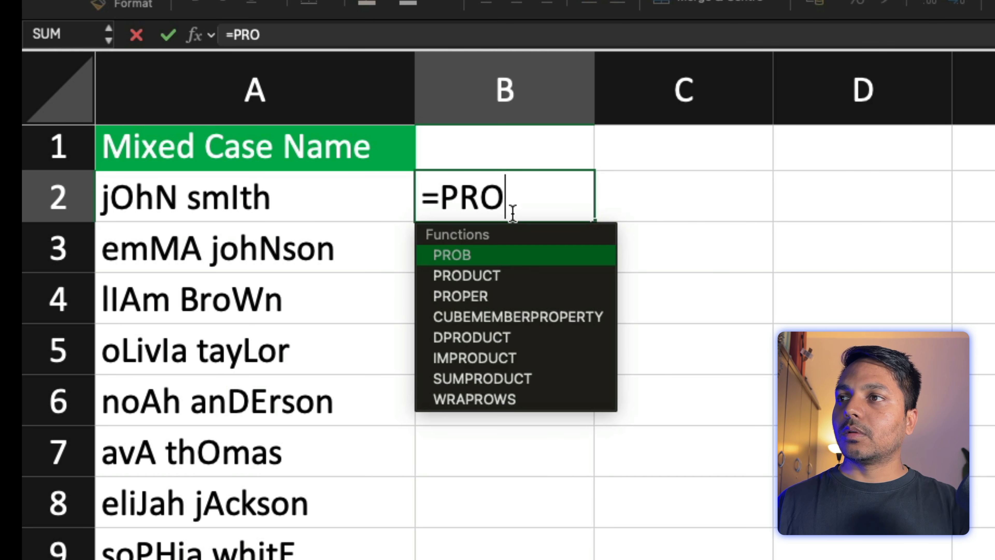
key("Down")
key("Down")
key("Tab")
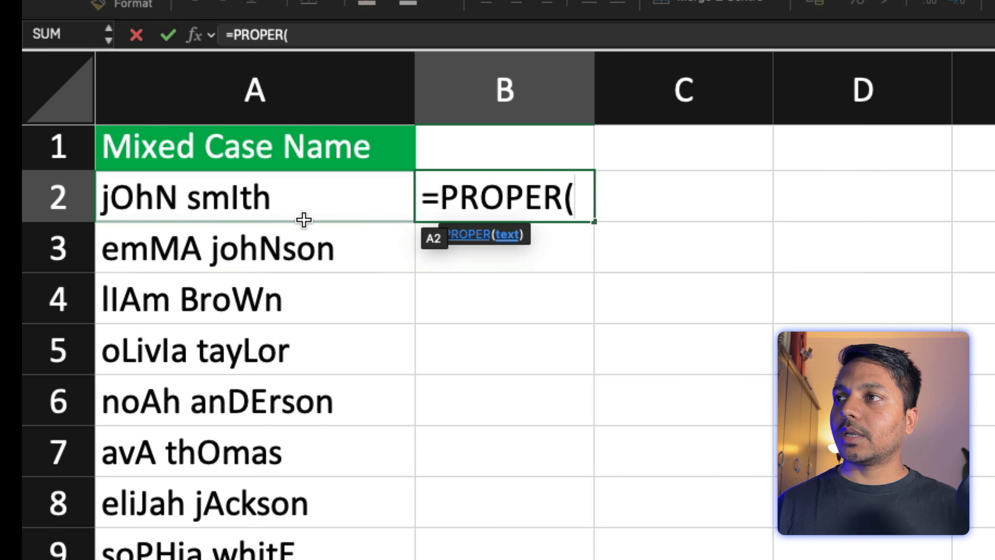
left_click(289, 214)
key("ctrl+shift+Down")
key("Return")
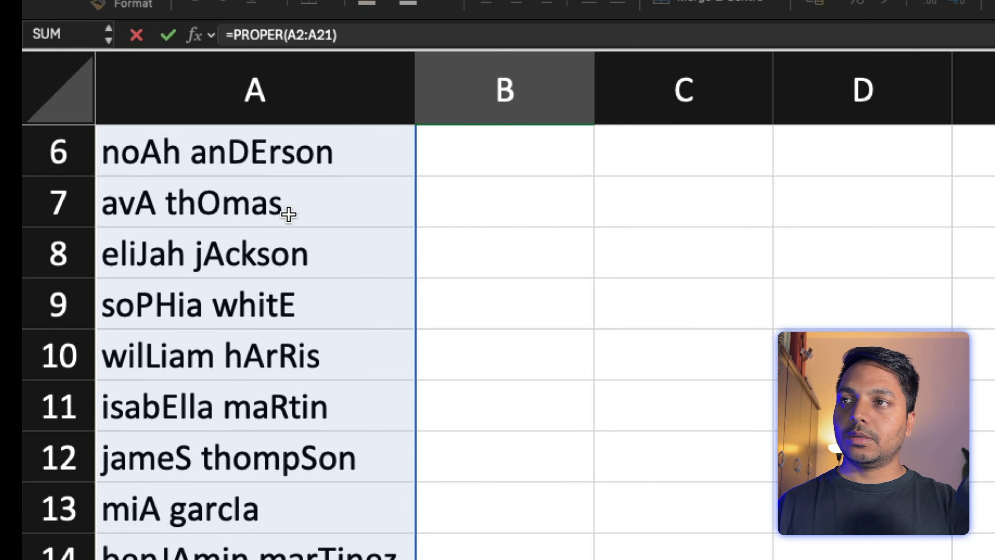
Widen column B so the full proper-case names fit inside it.
key("Up")
key("Up")
key("Down")
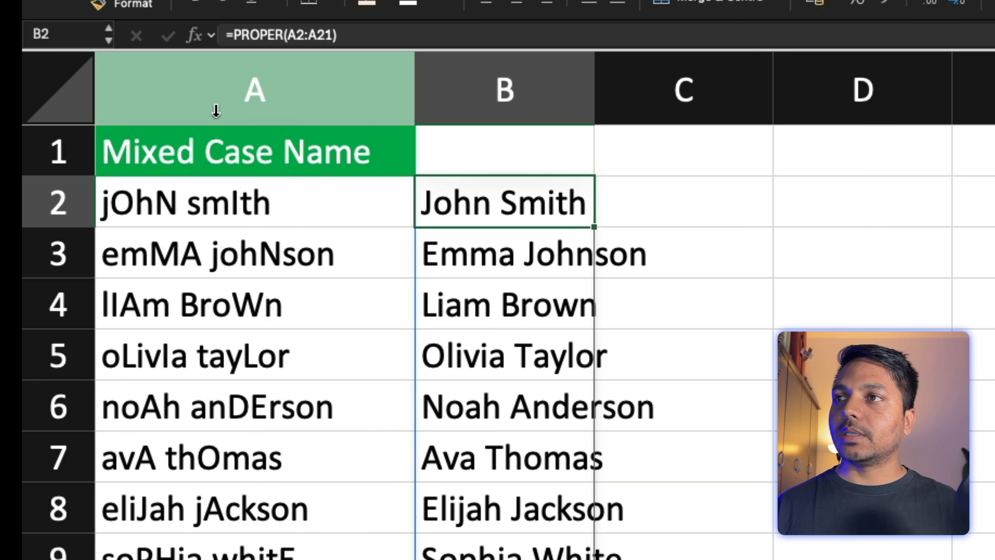
left_click_drag(596, 81, 735, 81)
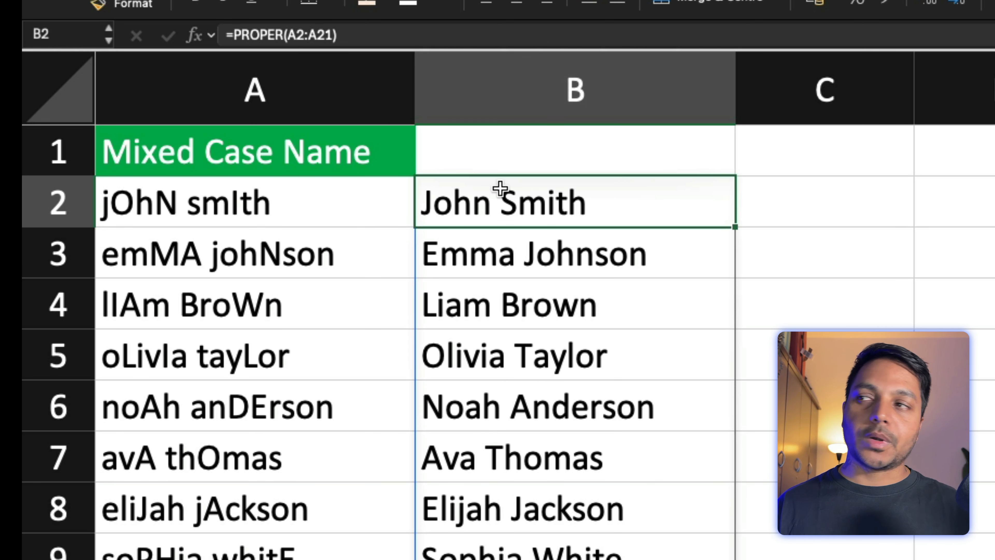
left_click(259, 273)
left_click(247, 339)
left_click(251, 312)
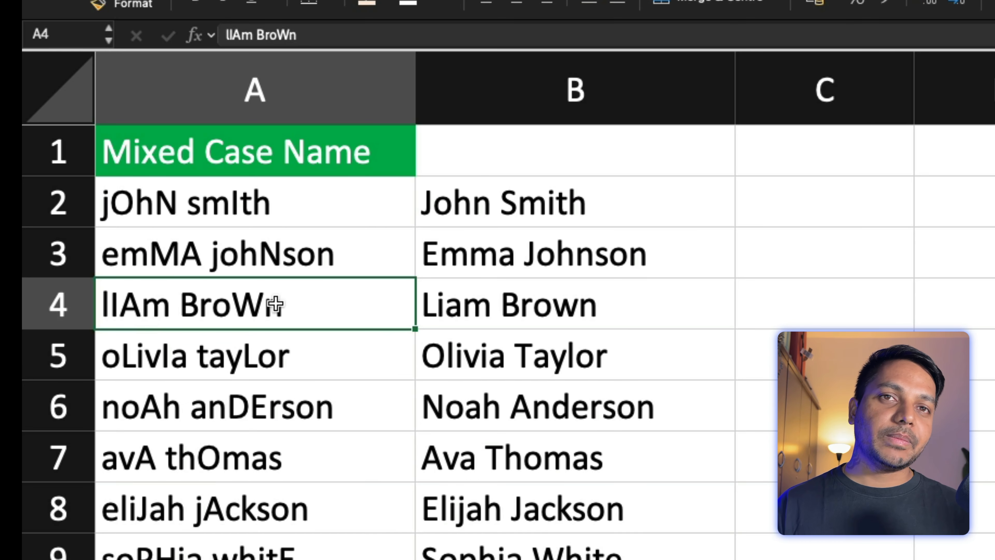
scroll(528, 407, "down", 2)
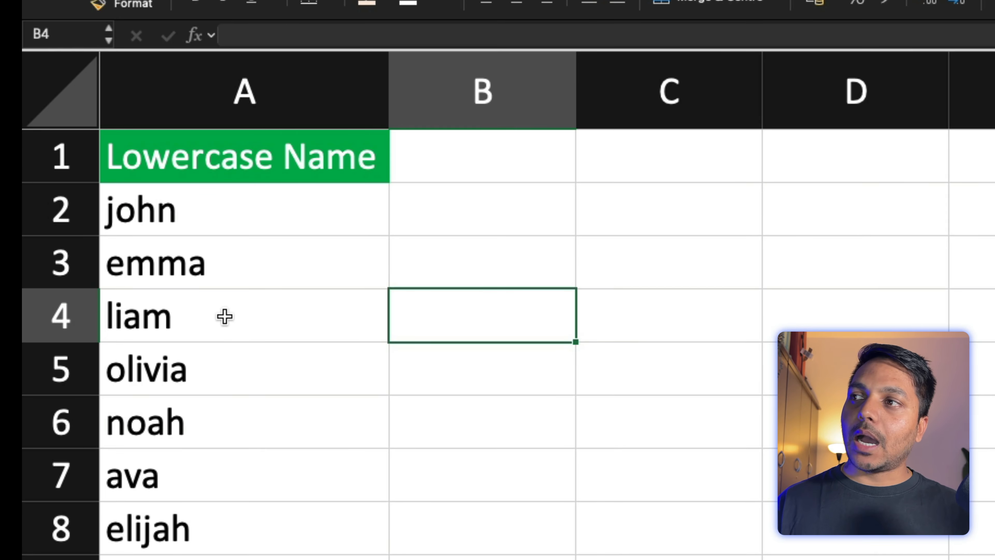
left_click(445, 214)
type("=PRO")
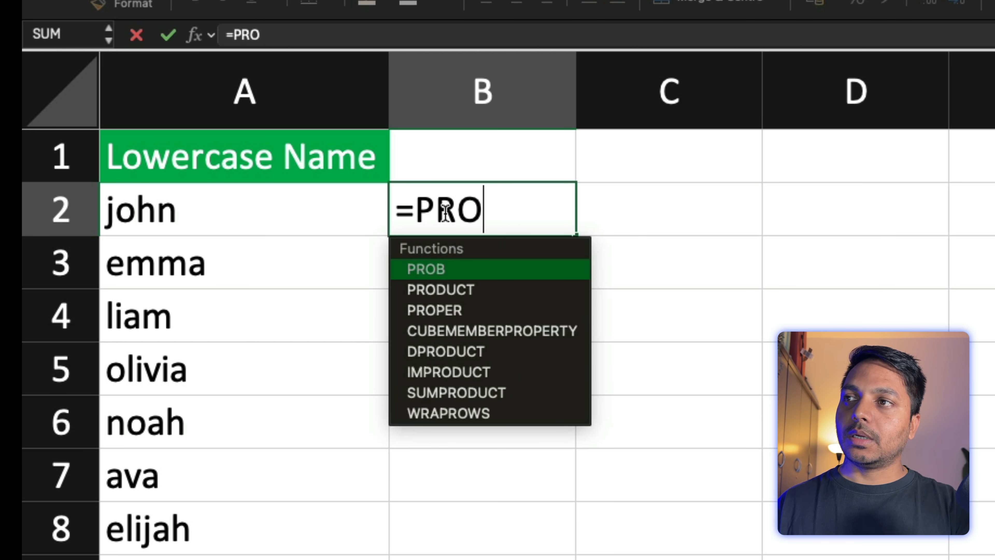
key("Tab")
left_click(360, 224)
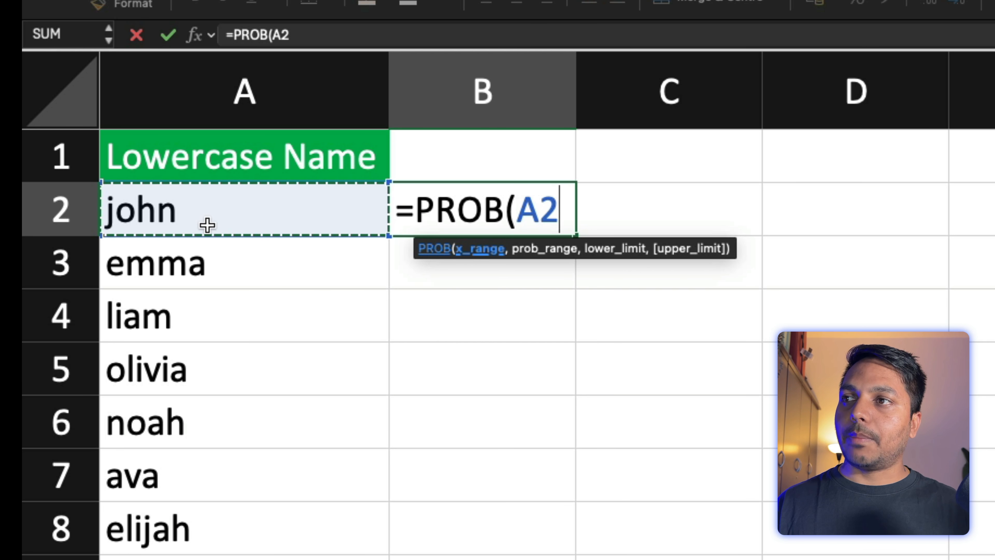
key("Return")
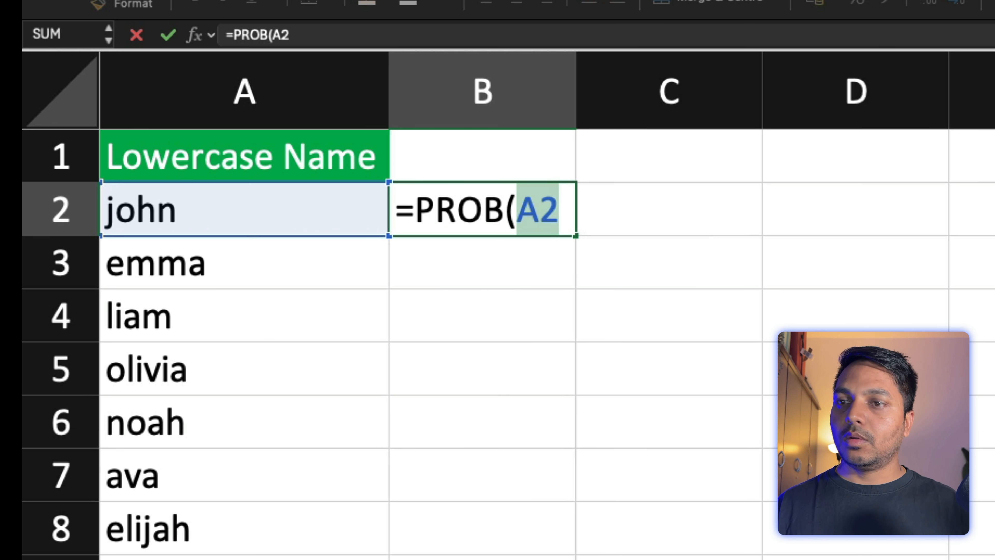
type(")")
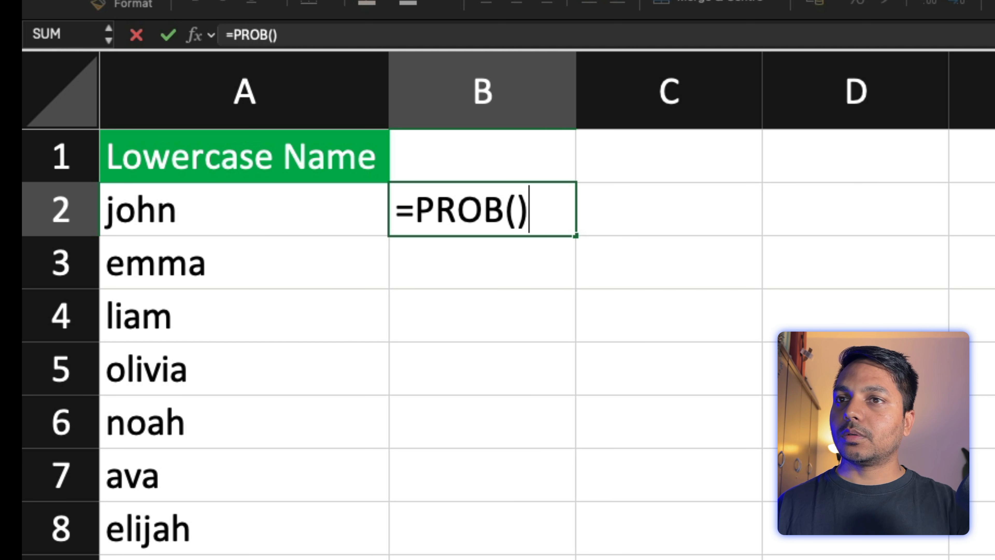
key("Left")
key("BackSpace")
key("Delete")
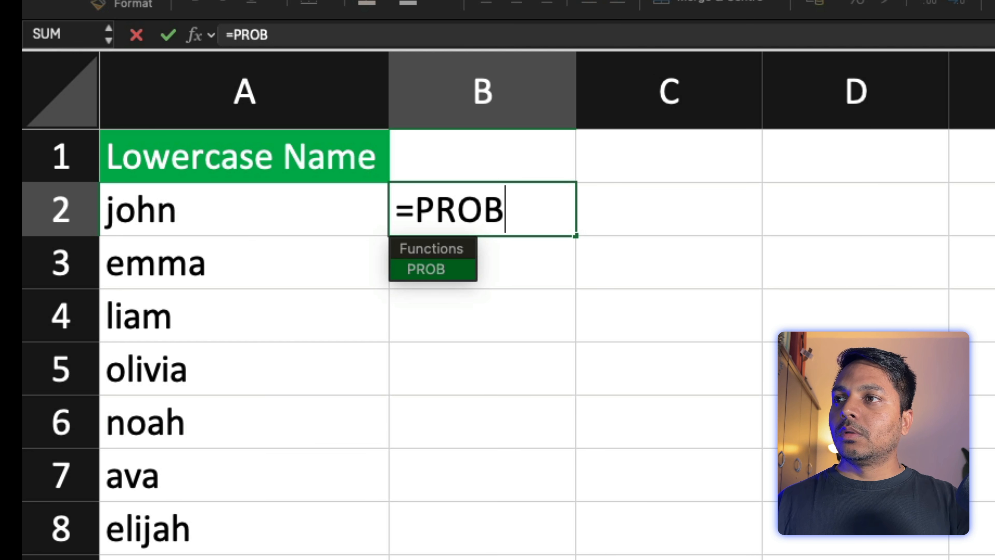
key("BackSpace")
key("BackSpace")
key("BackSpace")
key("BackSpace")
Enter =UPPER(A2) in B2 of the UPPER sheet to convert the first lowercase name to capitals.
type("UPP")
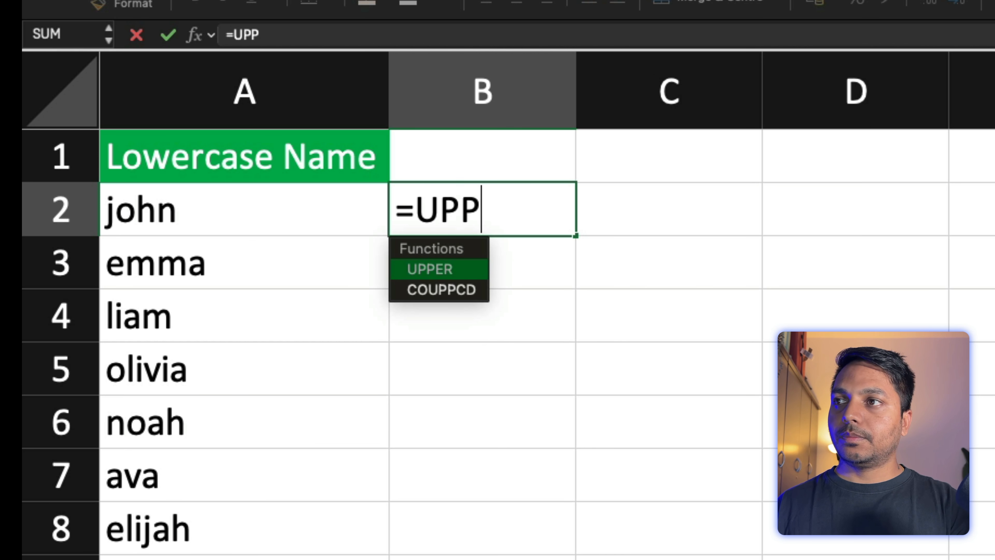
key("Tab")
type("A2")
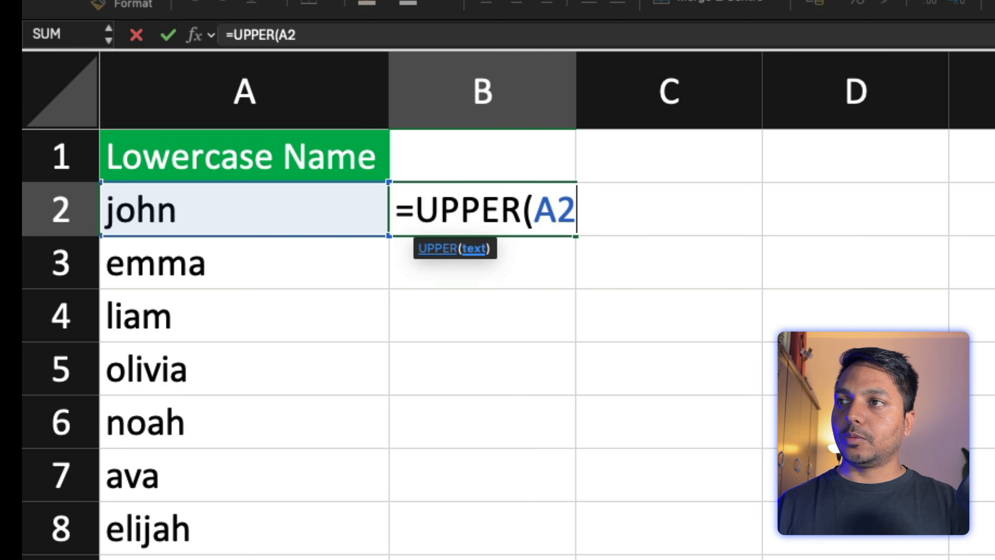
type(")")
key("Return")
key("Up")
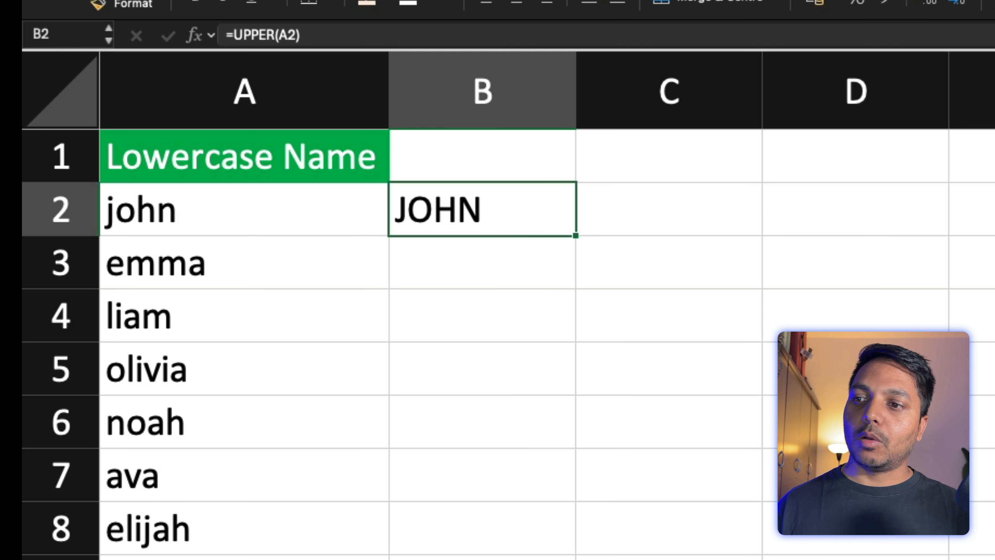
Enter =LOWER(A2) in C2 to return the first name in lowercase.
key("Right")
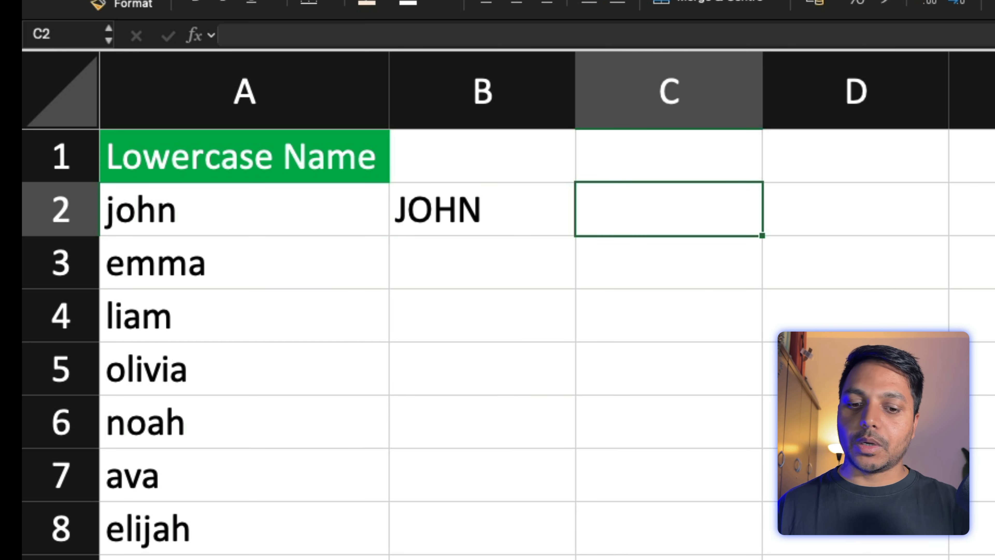
type("=LOW")
key("Tab")
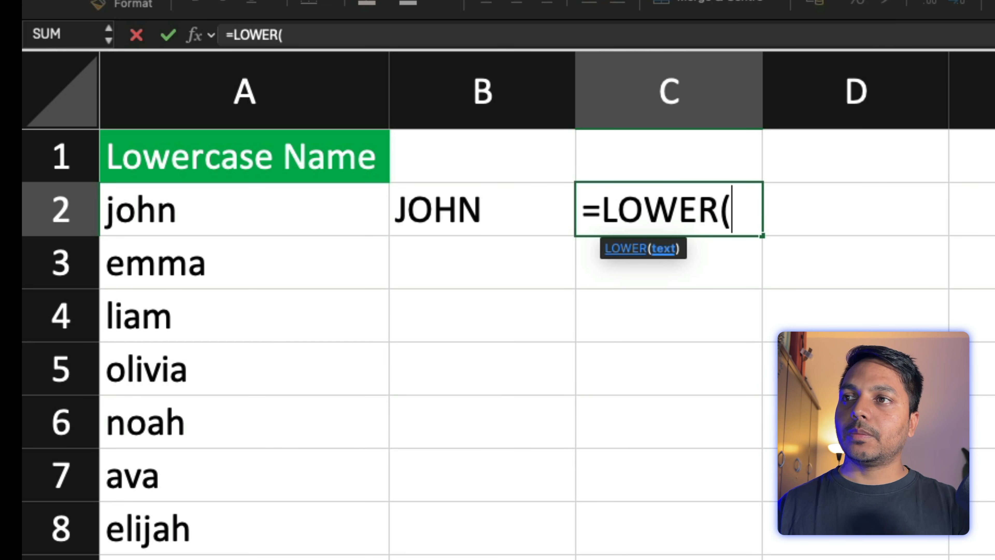
type("A@)")
key("BackSpace")
key("BackSpace")
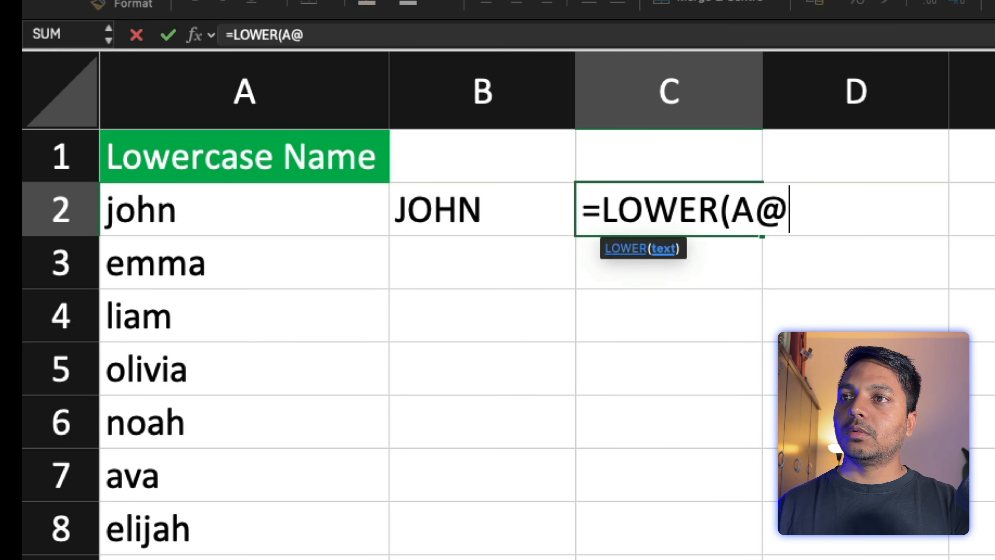
type("@")
key("BackSpace")
type("2)")
key("Return")
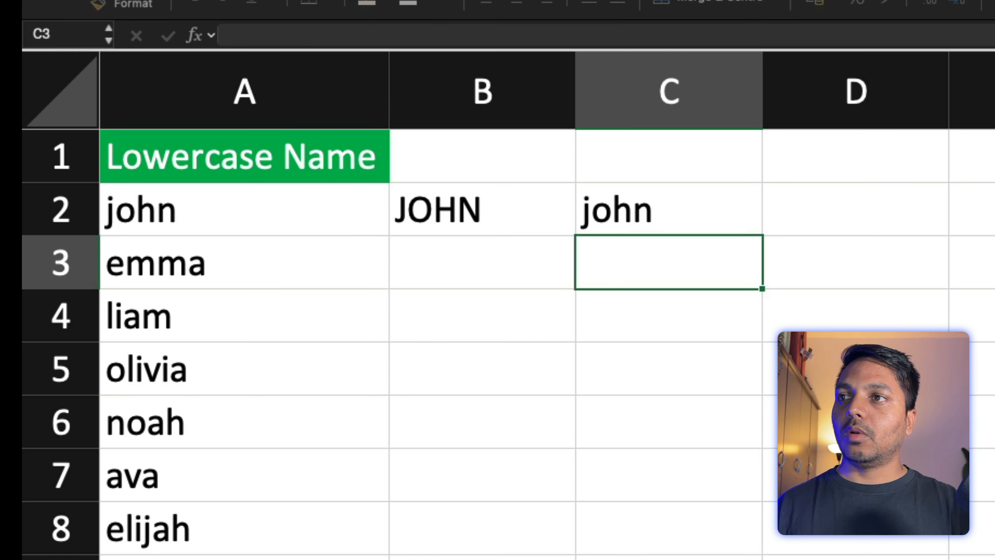
key("Up")
key("Left")
key("Left")
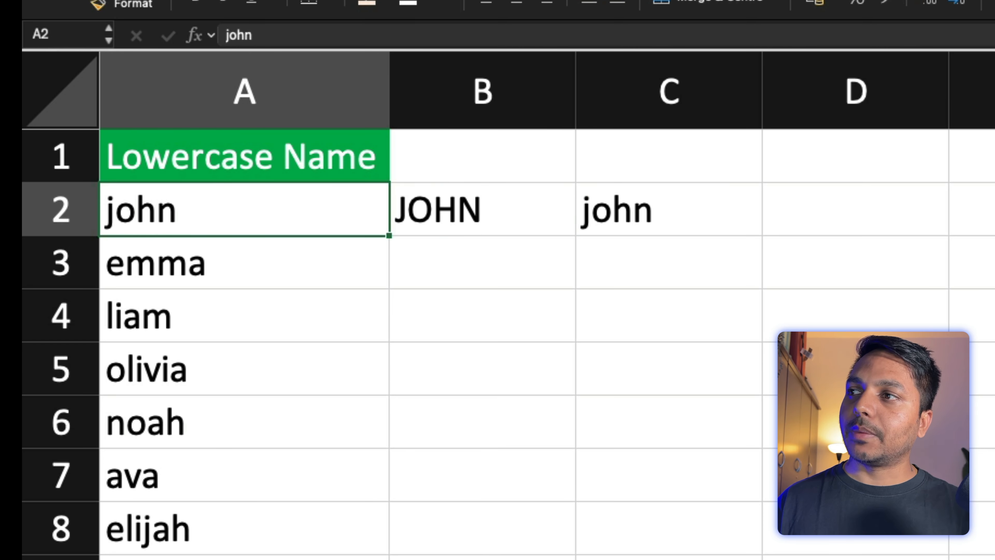
key("Right")
key("Left")
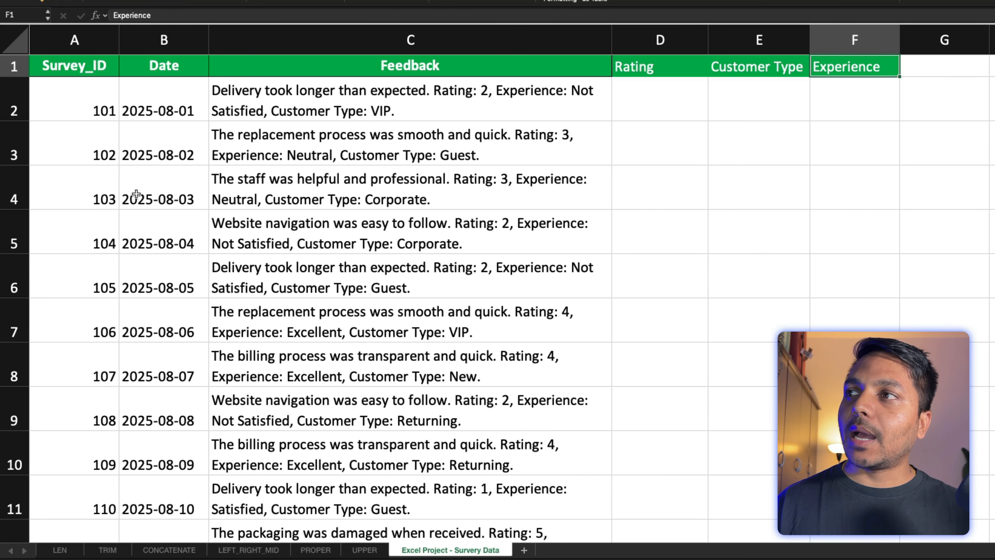
Examine the Survey_ID, Date and Feedback entries and the Rating, Customer Type and Experience columns on the Excel Project - Survery Data sheet.
left_click(94, 114)
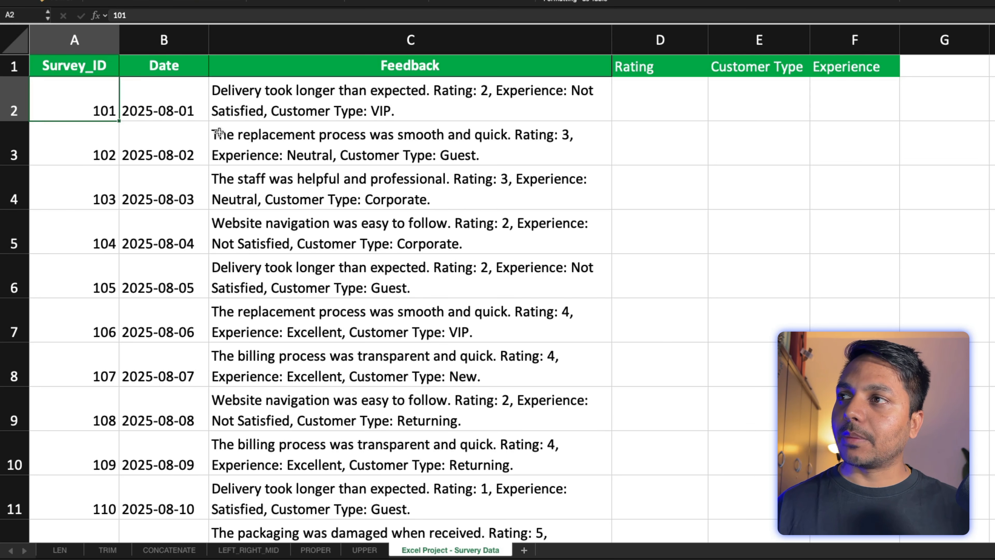
left_click(178, 103)
left_click(274, 108)
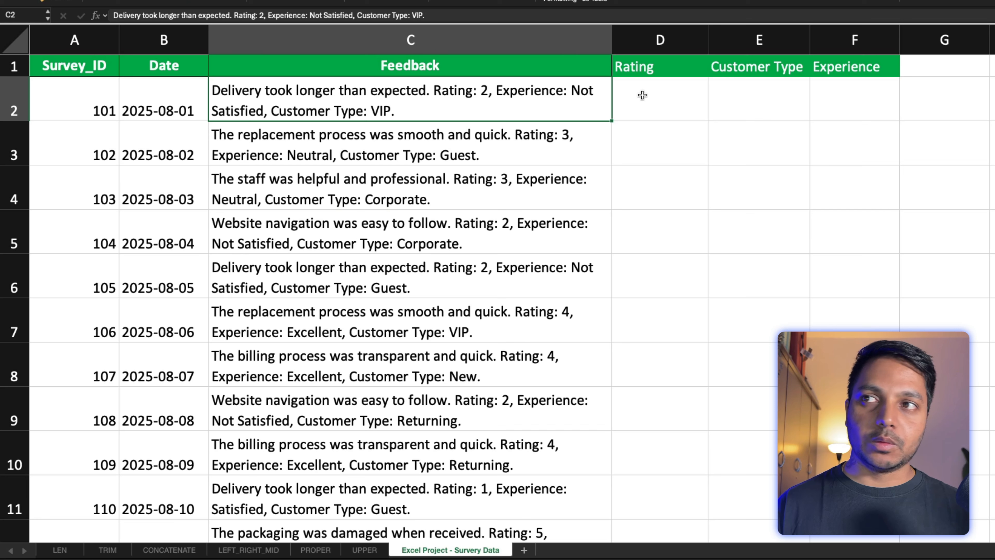
left_click(651, 107)
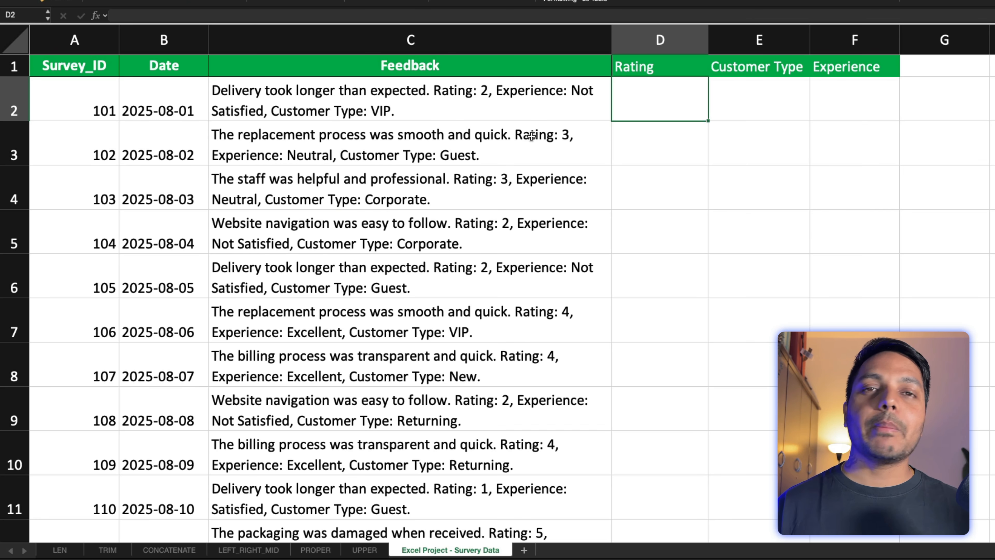
left_click(495, 107)
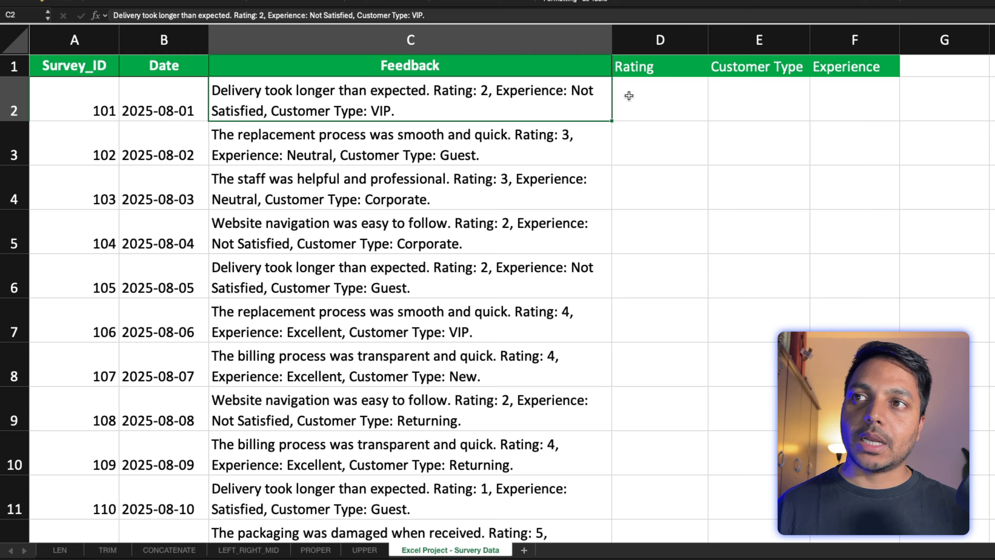
left_click(647, 132)
left_click(635, 107)
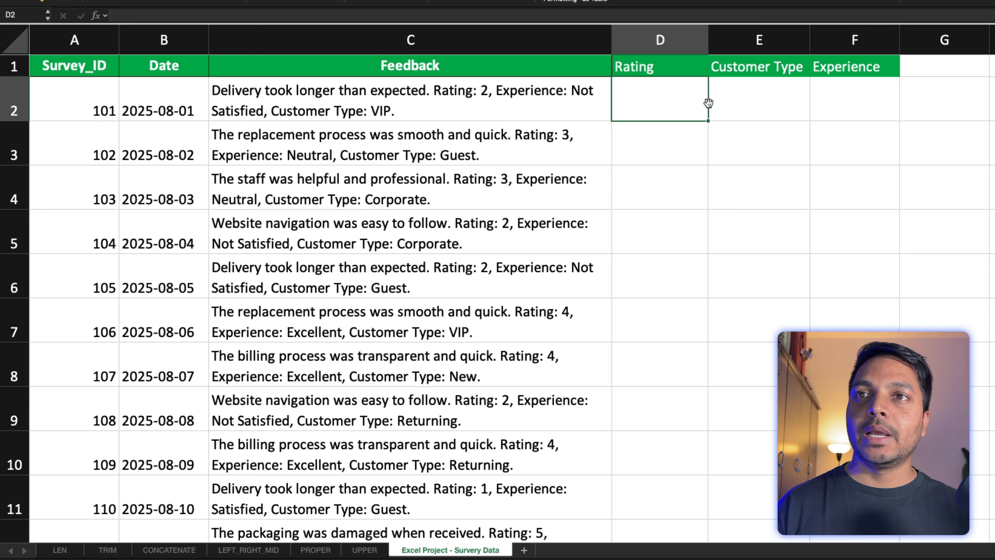
left_click(764, 93)
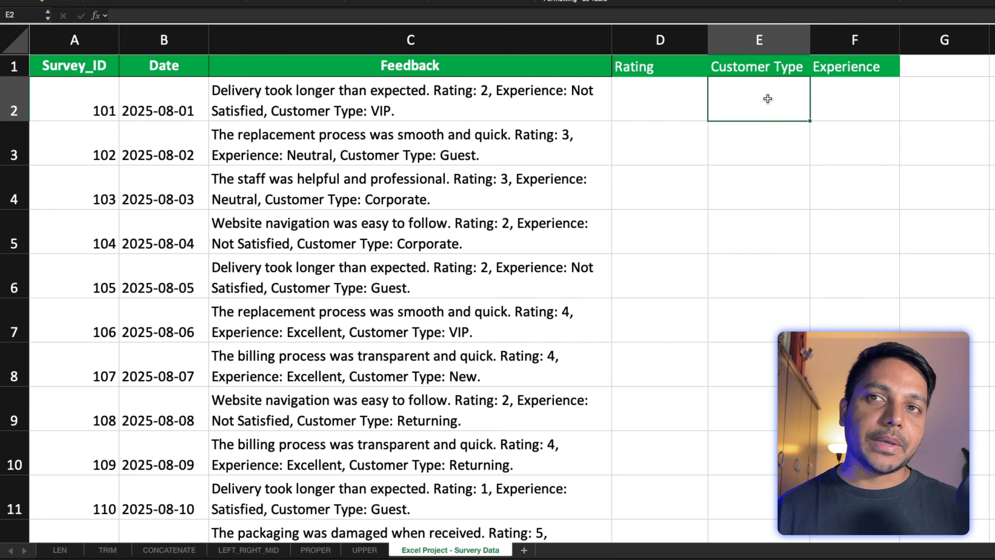
left_click(841, 97)
left_click(641, 102)
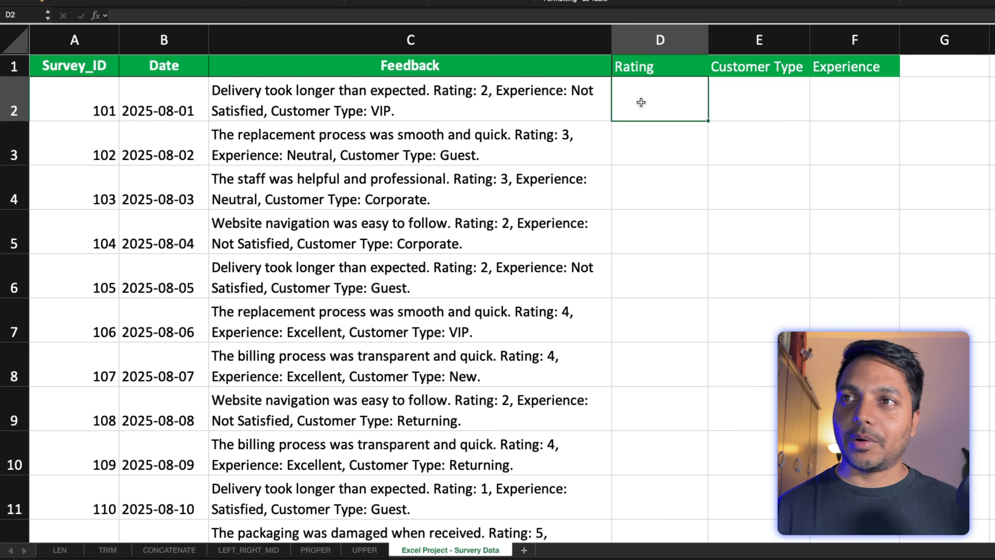
left_click(652, 171)
left_click(400, 98)
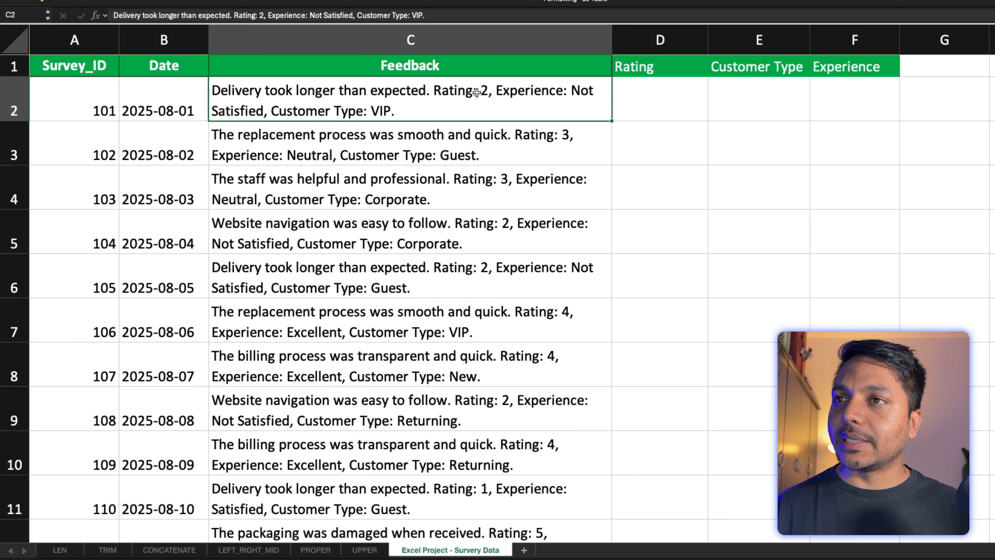
left_click(439, 151)
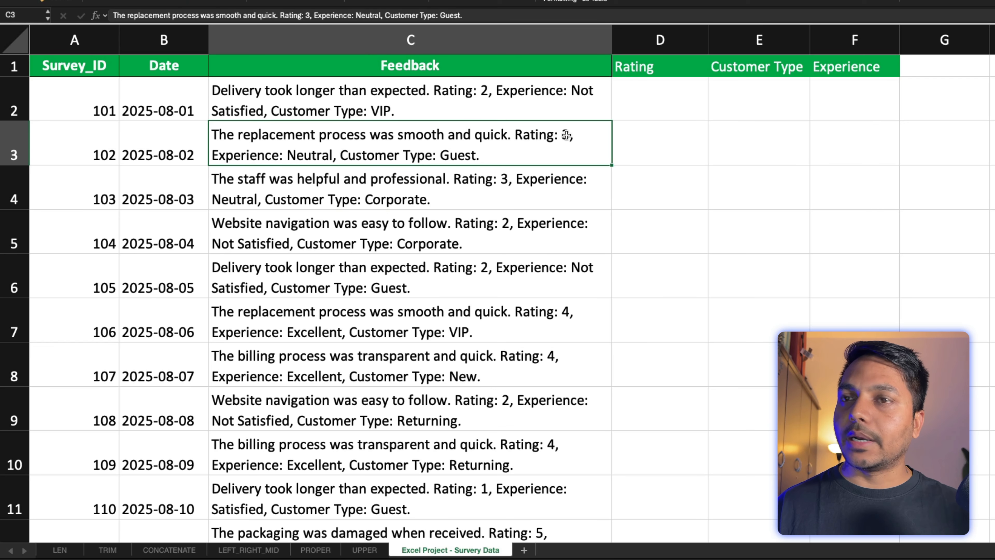
Examine how the rating, experience and customer type are worded within the Feedback texts of different survey rows.
left_click(462, 184)
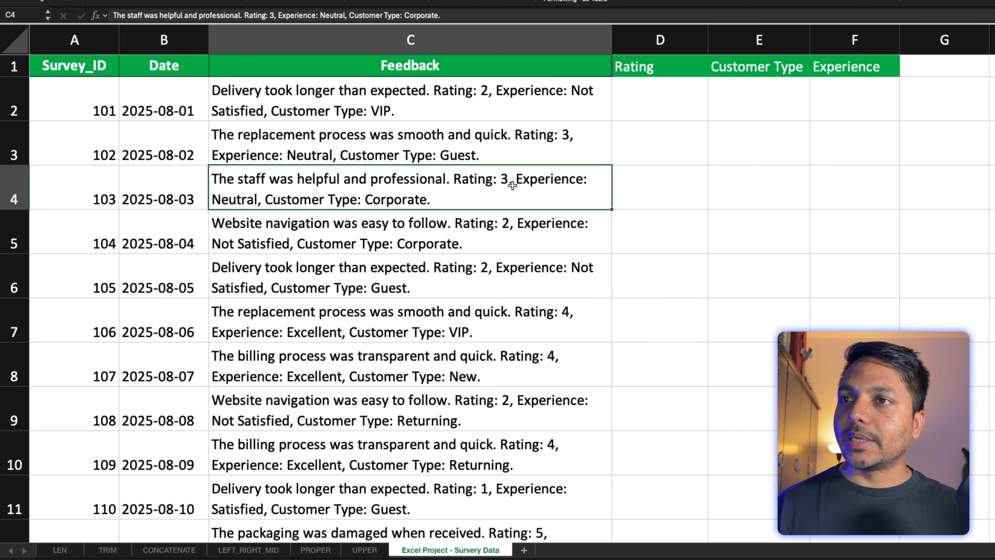
scroll(493, 297, "down", 1)
scroll(493, 296, "down", 1)
left_click(410, 233)
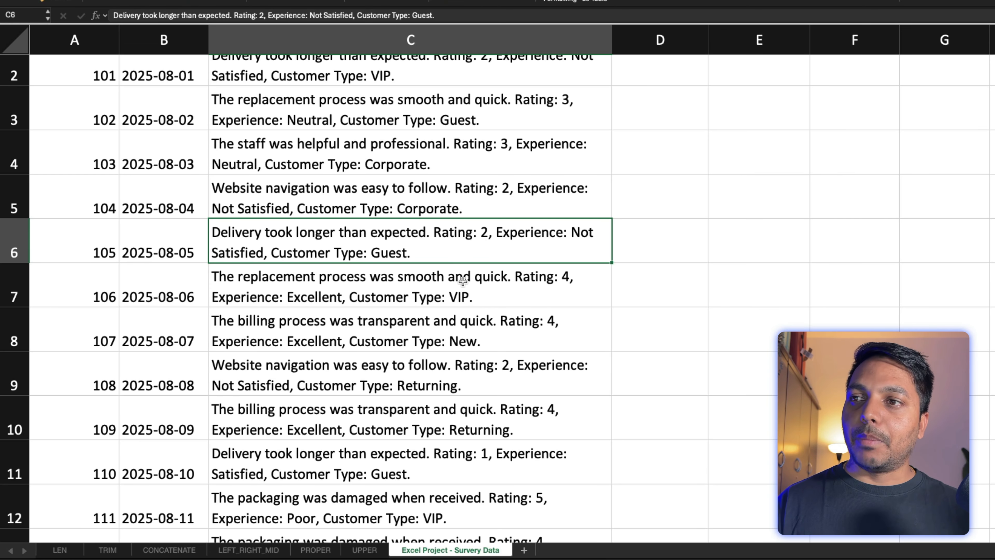
scroll(454, 262, "down", 1)
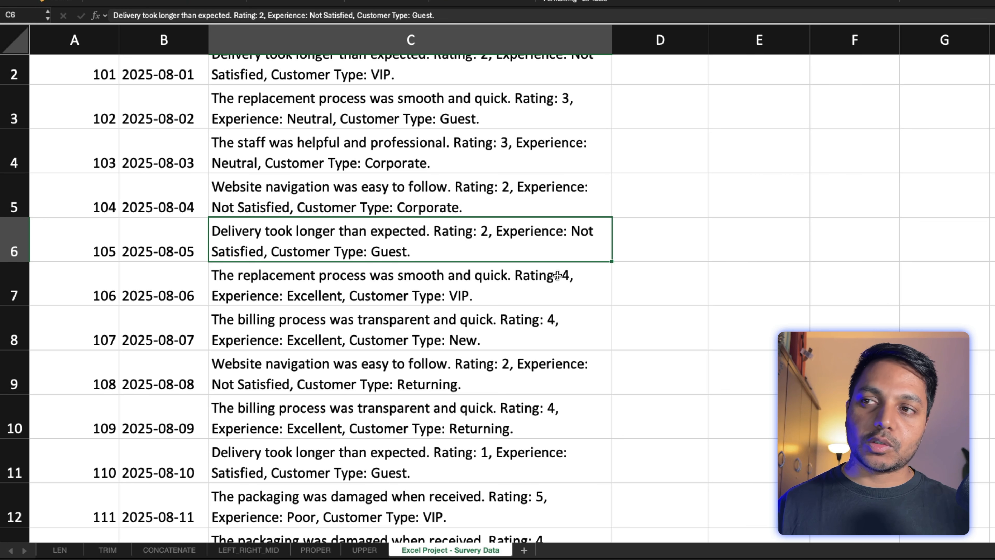
scroll(585, 220, "up", 1)
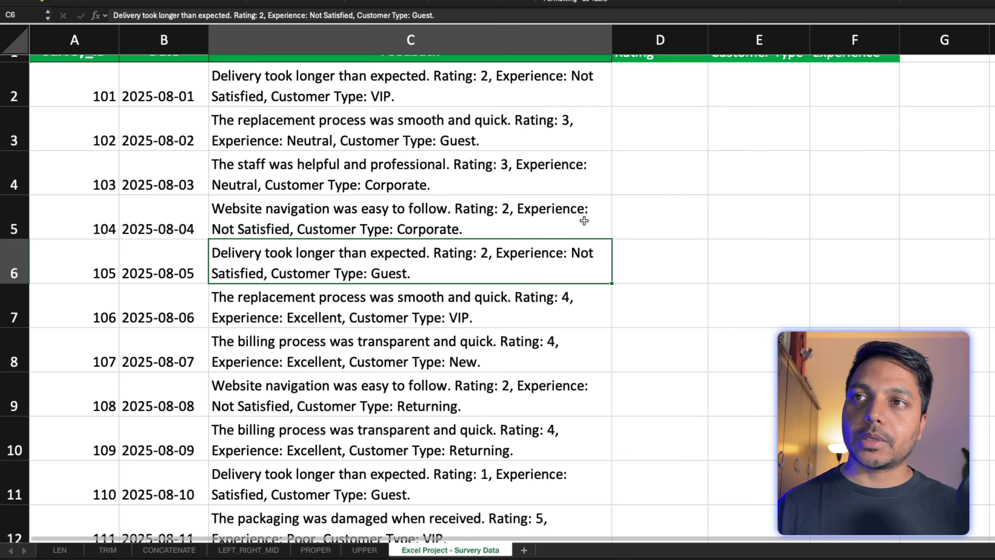
scroll(664, 116, "up", 1)
Enter =SEARCH("Rating: ", C2) in D2 to find where the rating label starts in the first feedback.
left_click(651, 103)
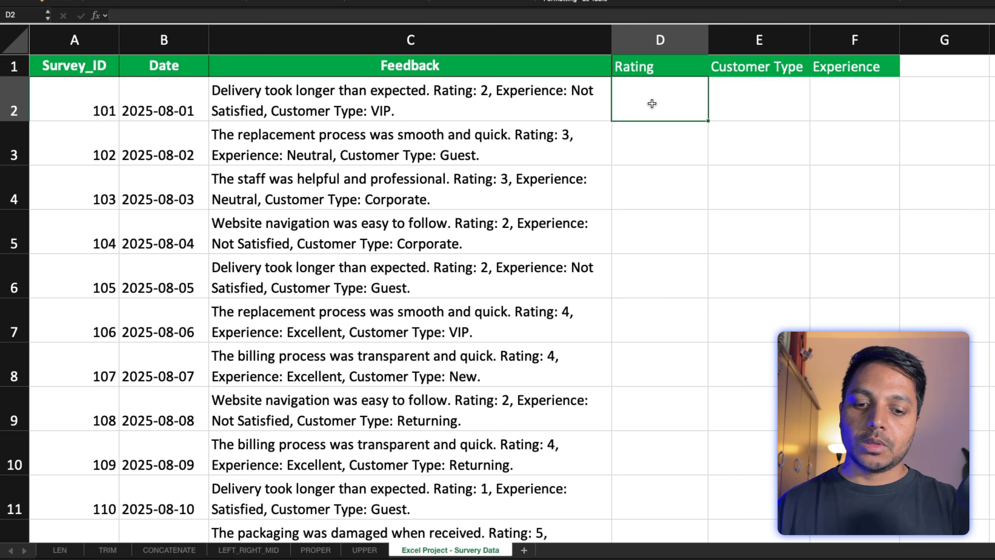
type("=SEAR")
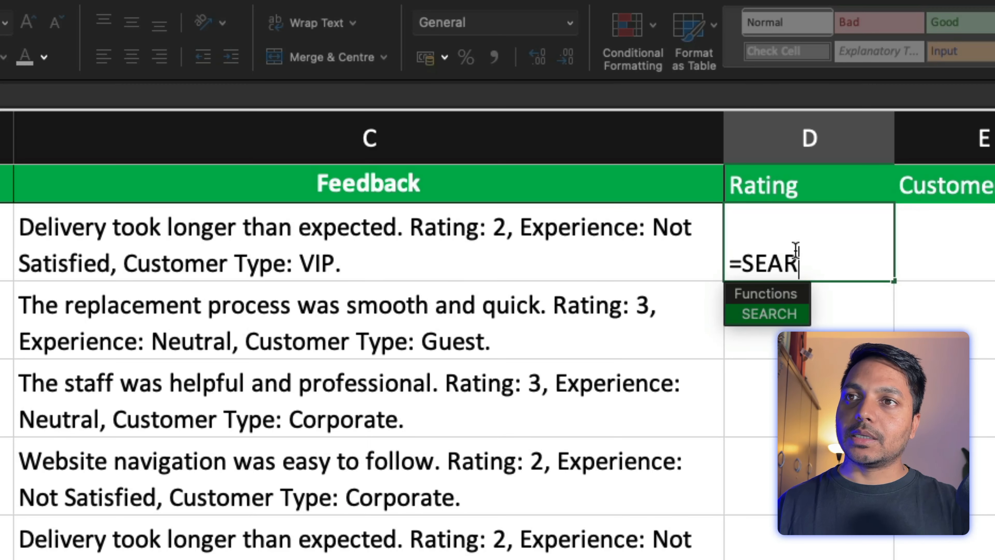
key("Tab")
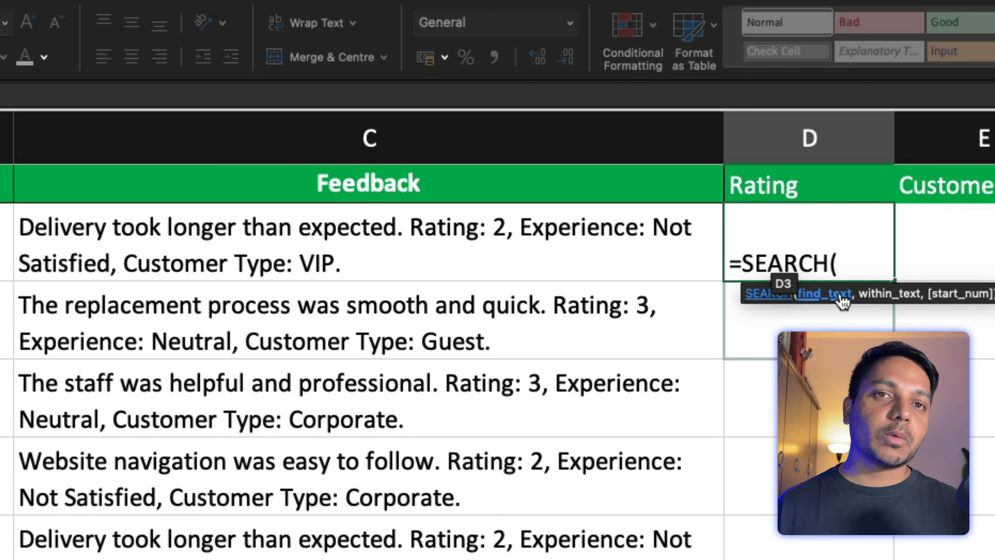
type("\"")
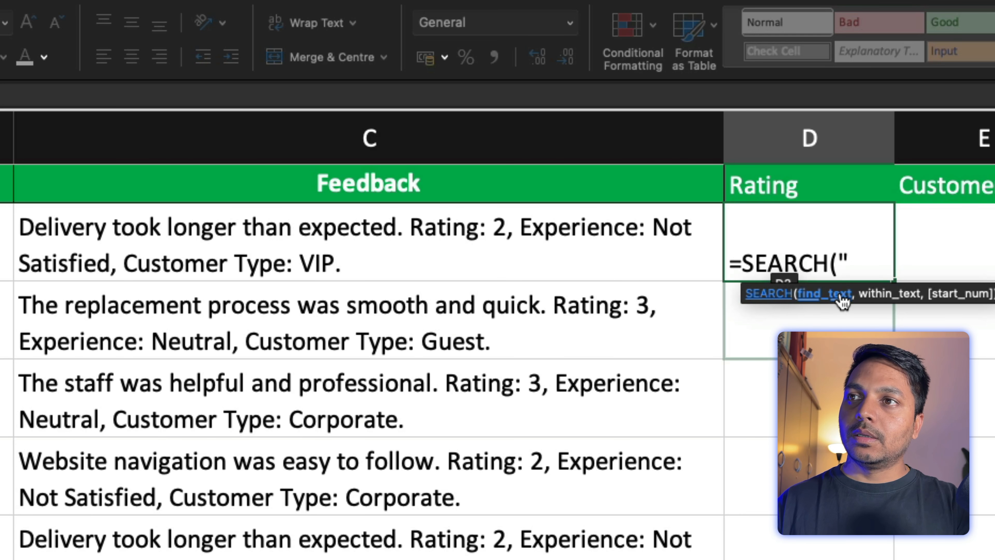
type("Rating")
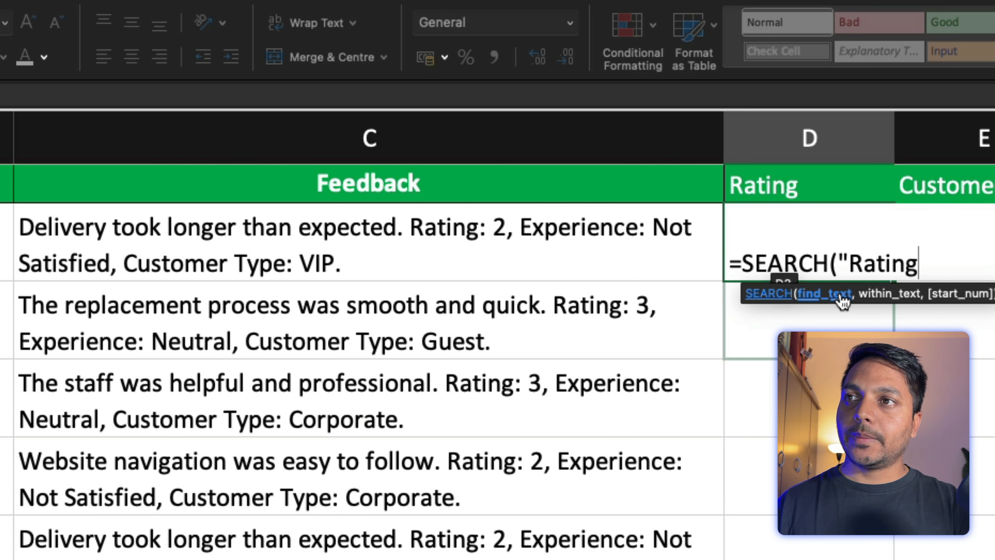
type(":")
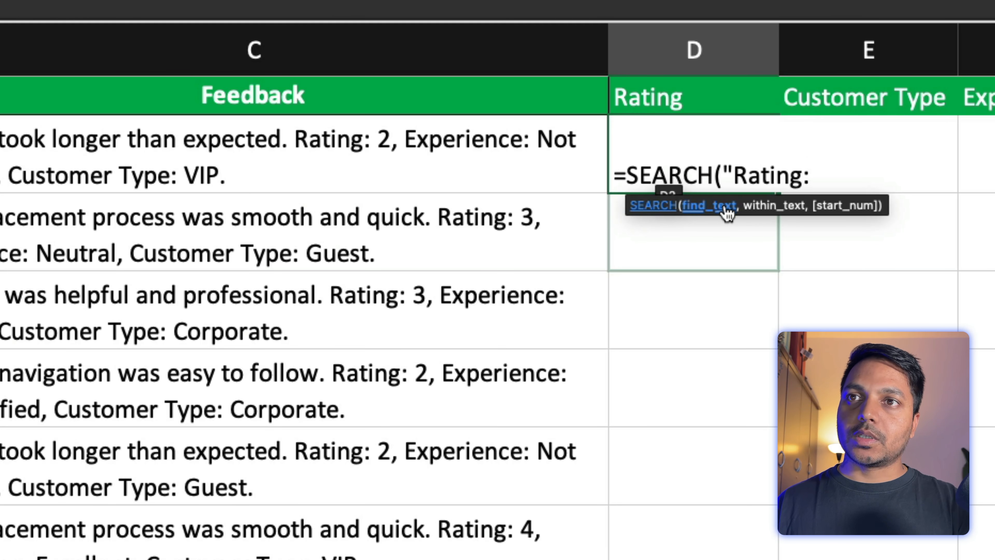
type(" \"")
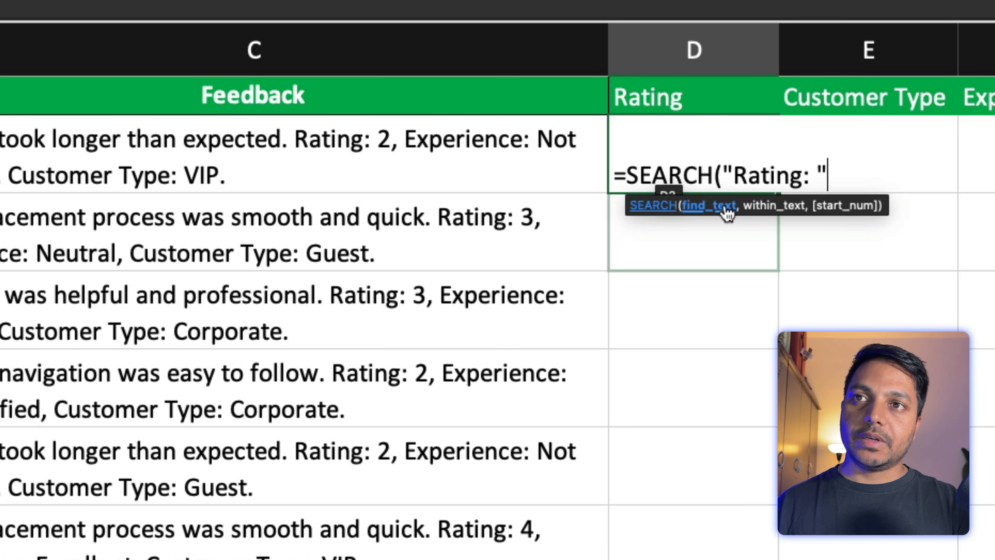
type(")")
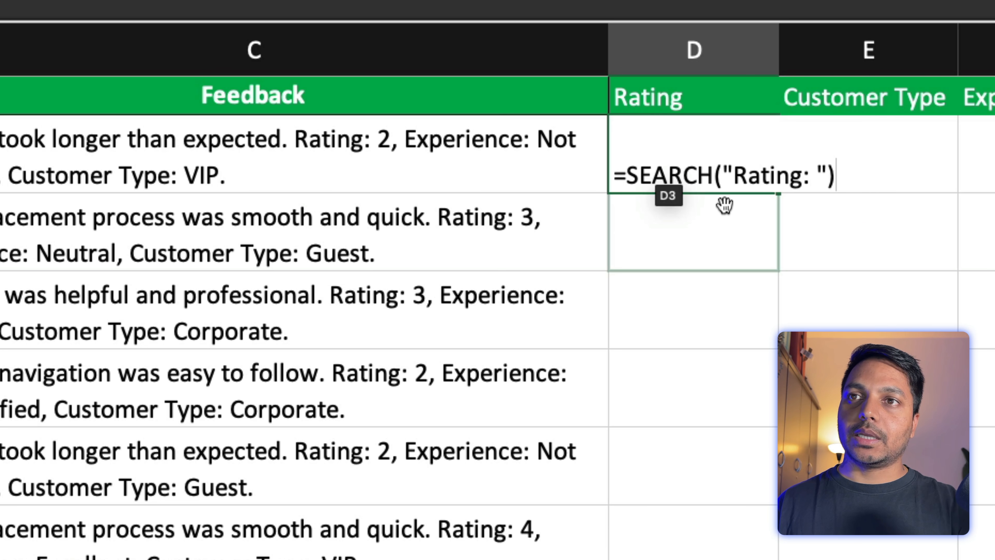
key("BackSpace")
type(",")
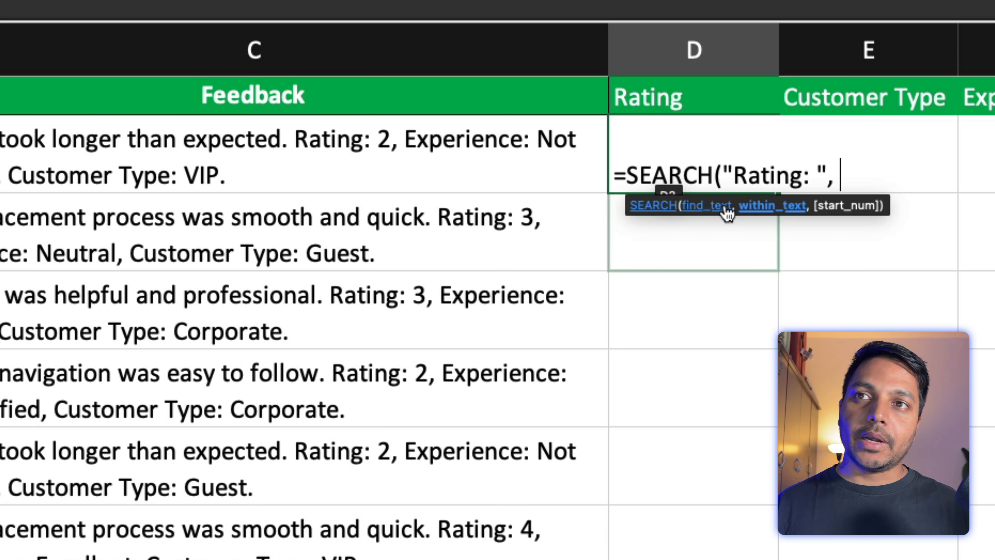
left_click(363, 173)
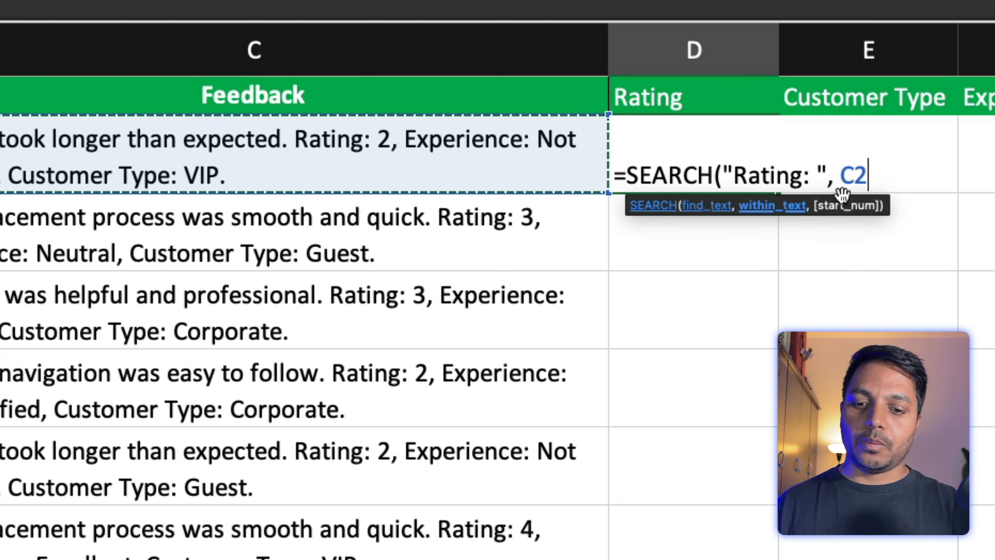
type(")")
key("Return")
Fill the SEARCH formula from D2 down the Rating column and check the copied formulas in the rows below.
key("Up")
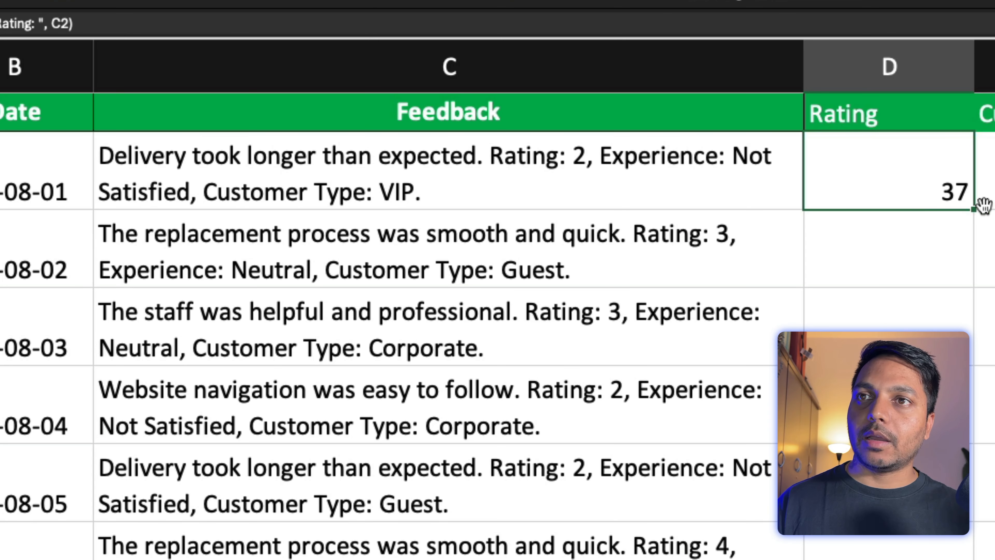
double_click(976, 208)
left_click(935, 280)
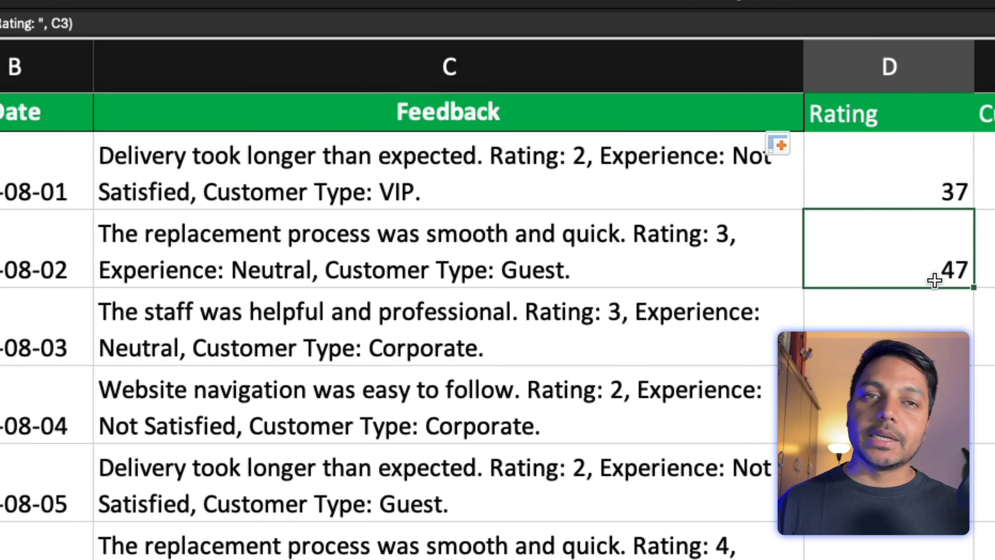
key("Down")
key("Down")
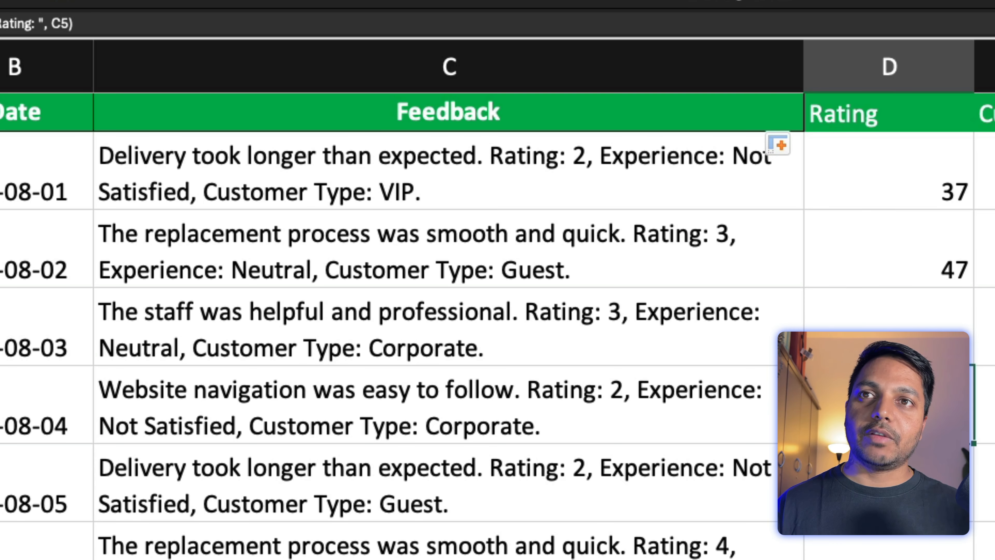
Enter =MID(C2, 37, 9) in G2 to extract the rating label and its number from the first feedback.
left_click(924, 67)
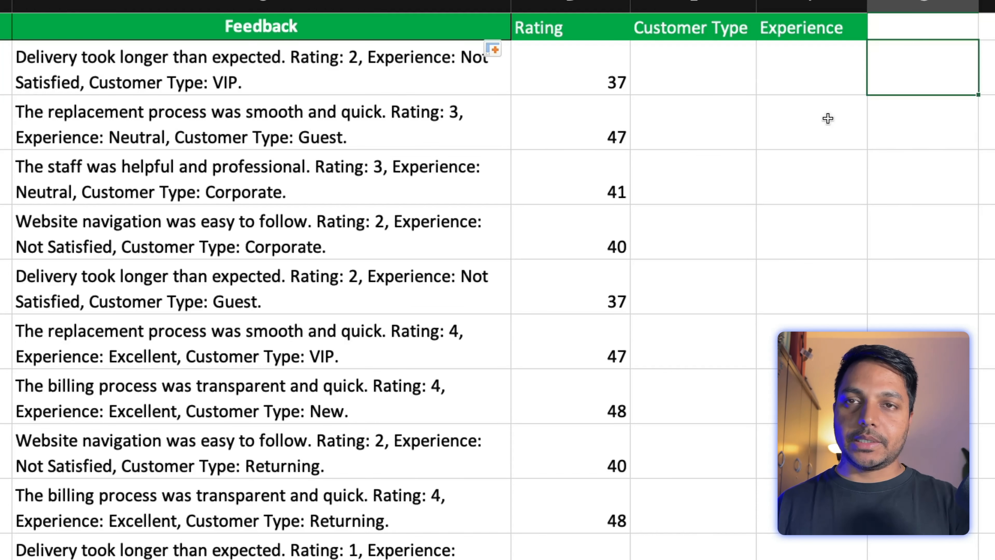
type("=M")
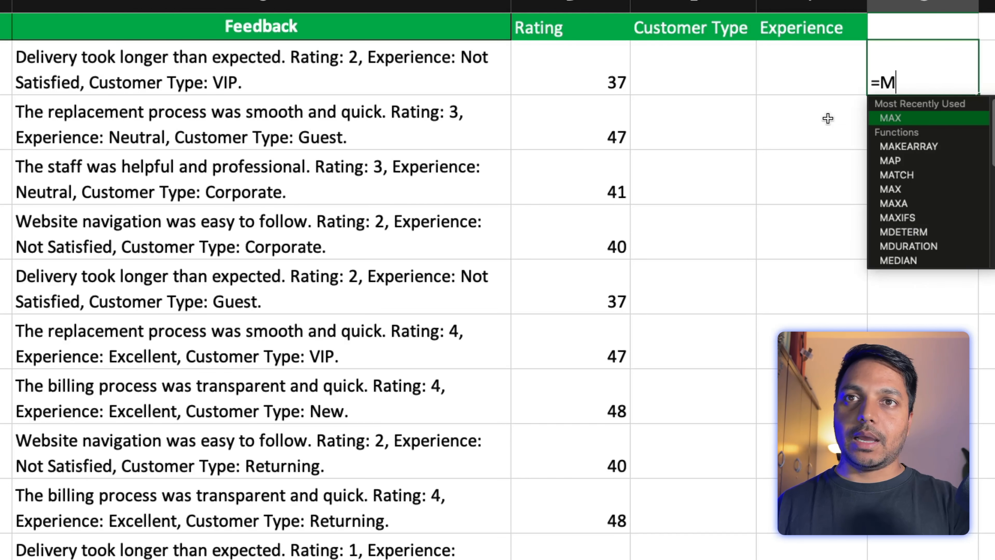
type("ID(")
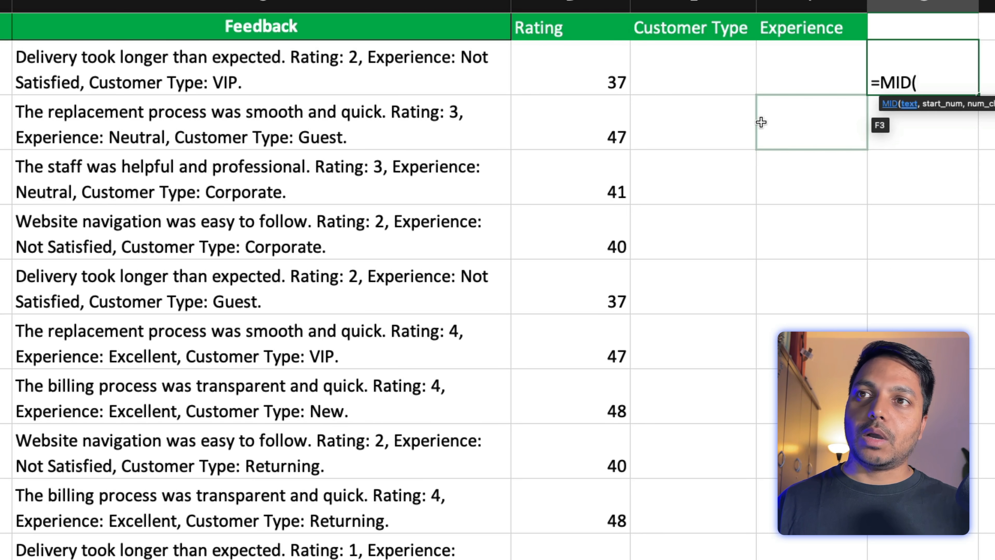
left_click(281, 69)
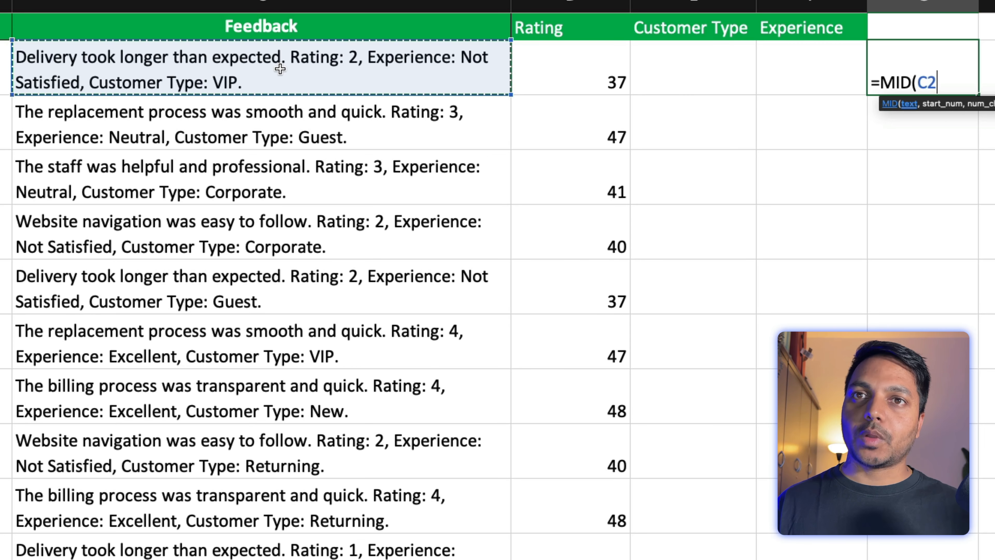
type(", 37,")
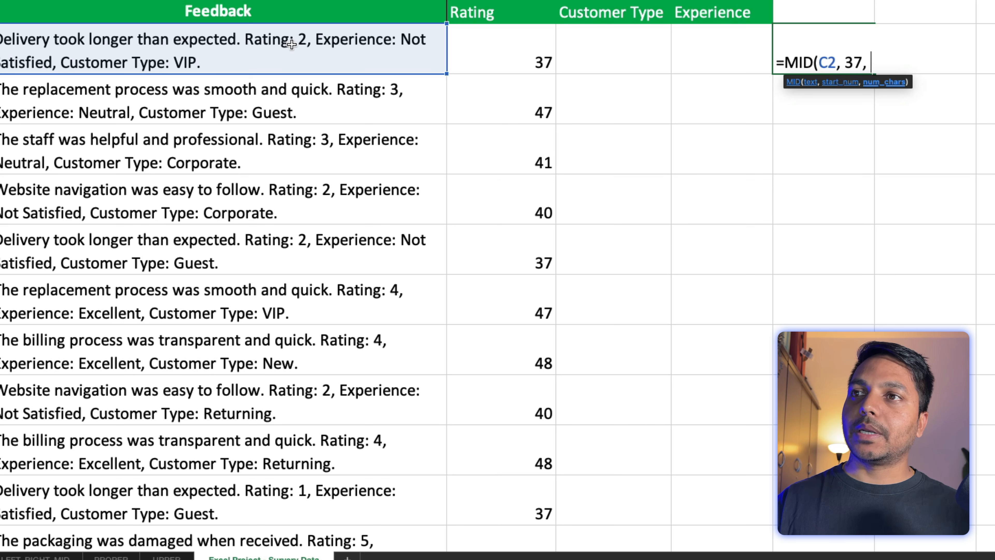
type("9(")
key("Return")
key("Return")
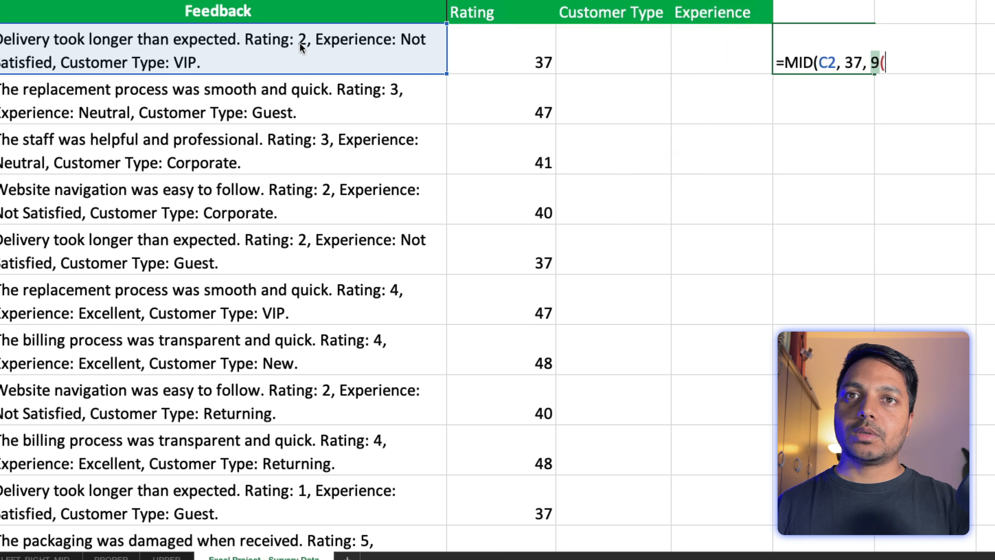
key("Left")
key("BackSpace")
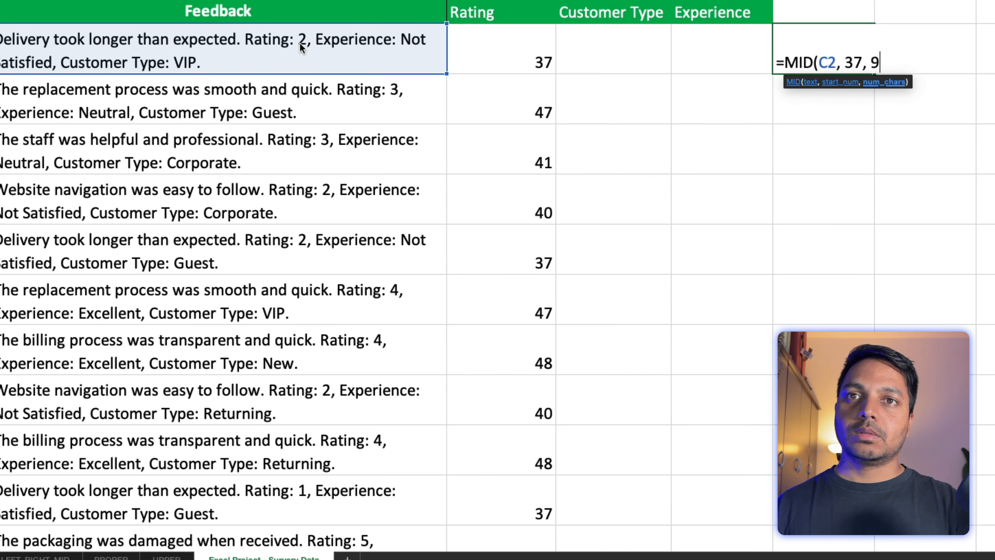
type(")")
key("Return")
Try to fill the fixed-position MID formula down column G and compare G3 with the start position in D3.
key("Up")
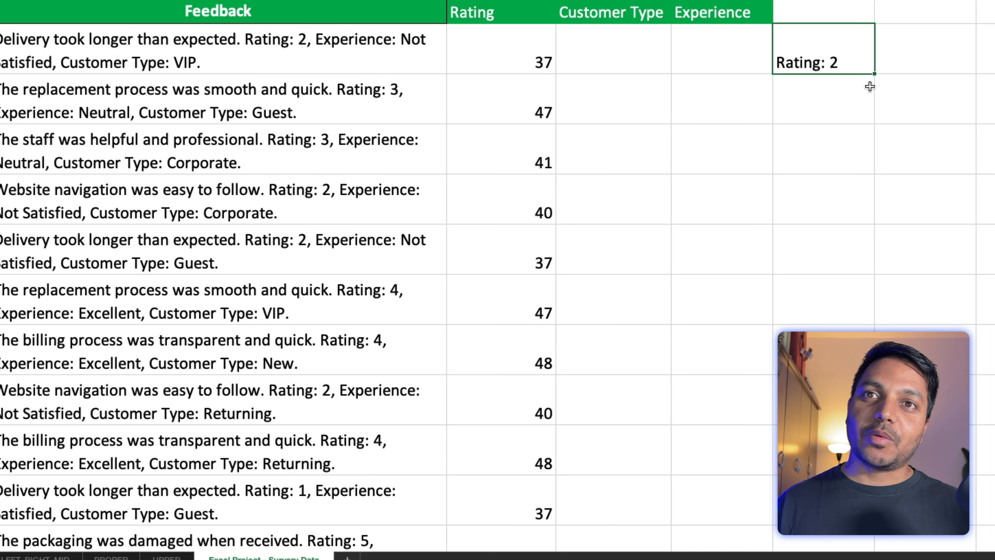
double_click(874, 75)
left_click(825, 98)
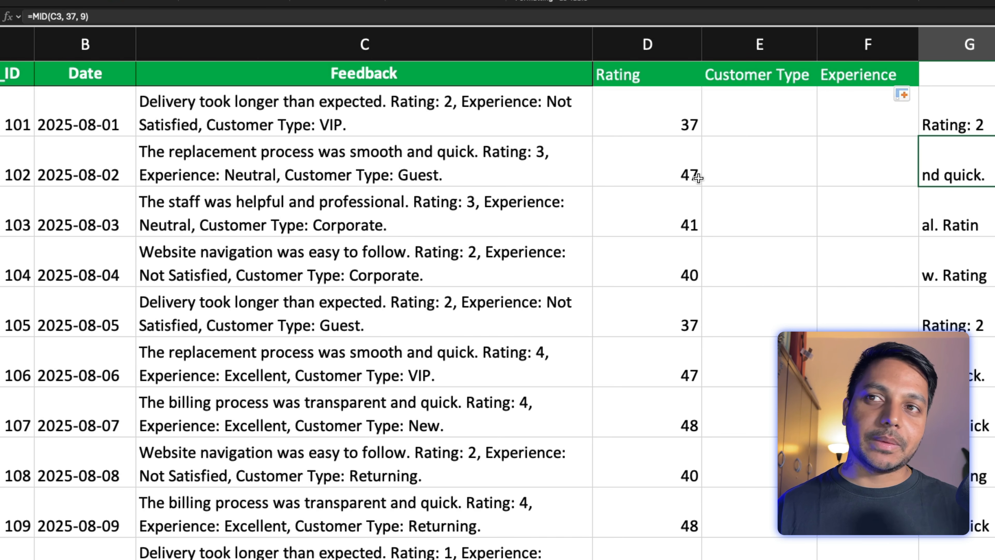
left_click(688, 175)
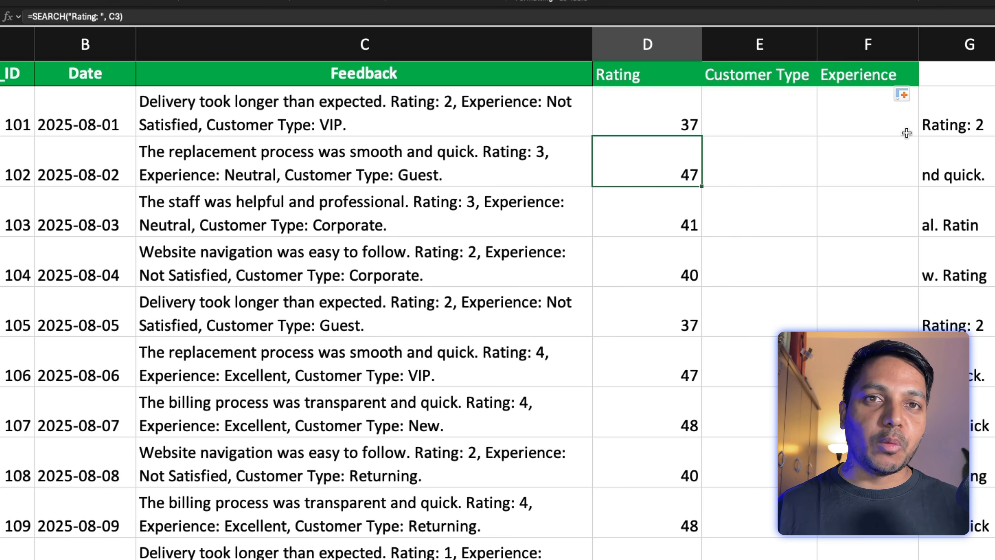
left_click(991, 161)
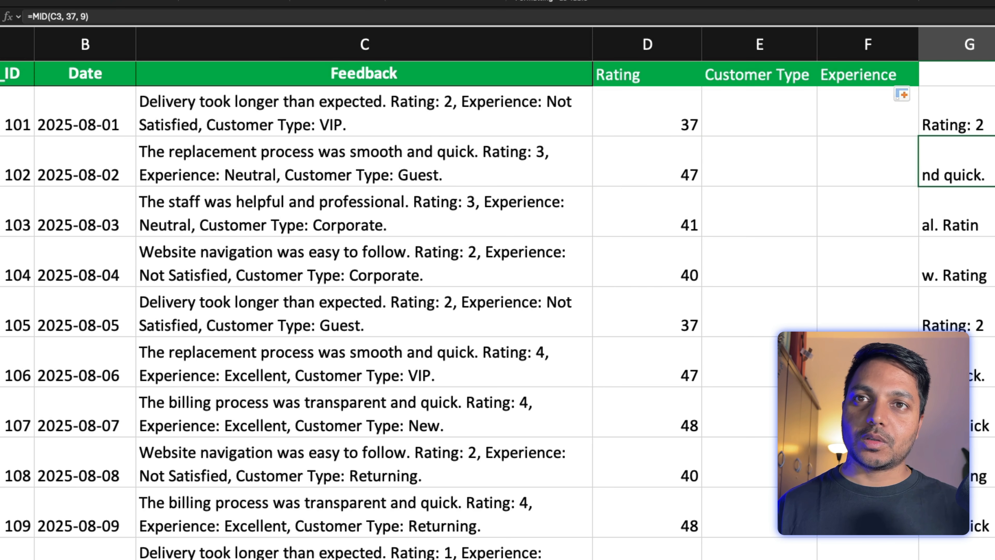
Undo the fill of the MID formula down column G, keeping only the formula in G2.
key("super+z")
left_click(991, 157)
left_click(983, 113)
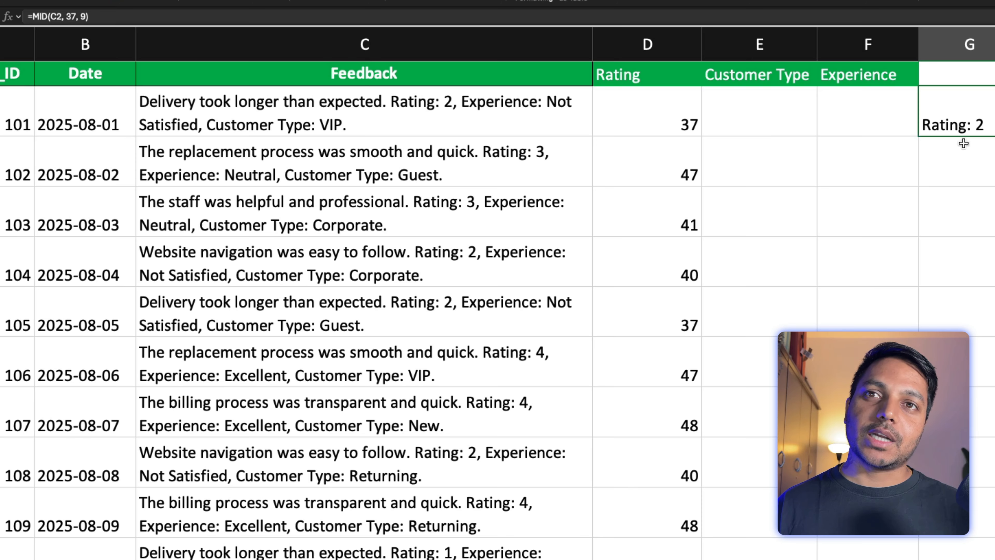
Replace the fixed start number in G2 with D2, giving =MID(C2, D2, 9), and fill the formula down column G.
left_click(682, 125)
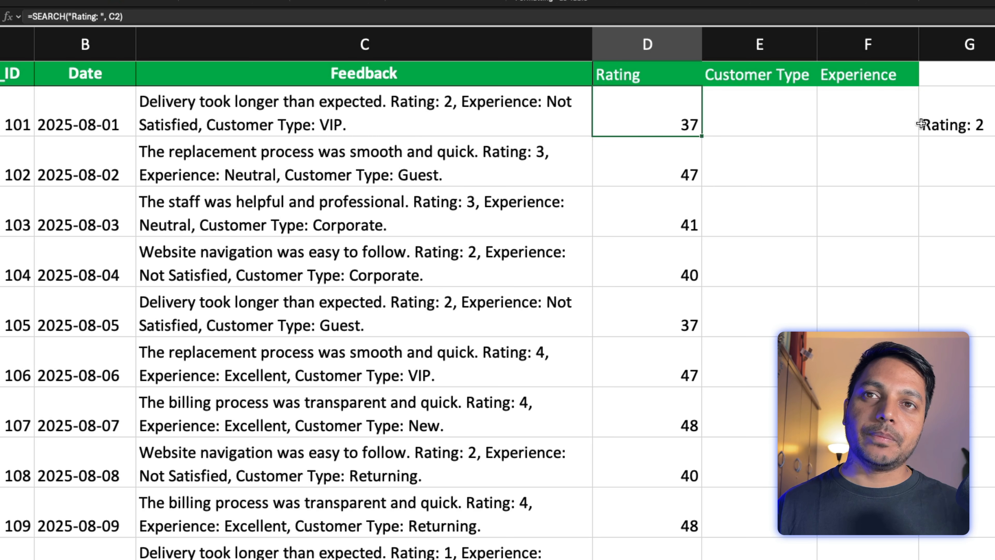
left_click(992, 113)
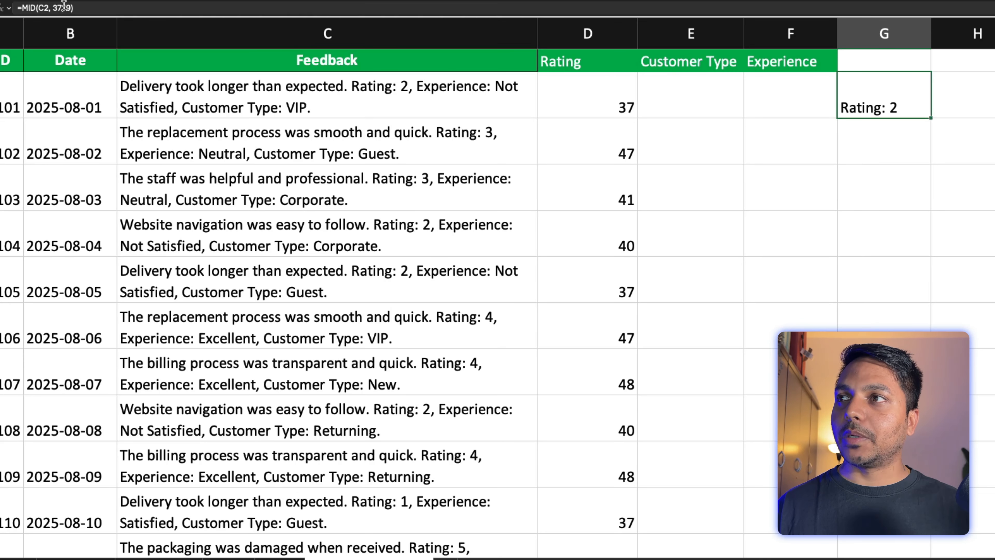
left_click(64, 4)
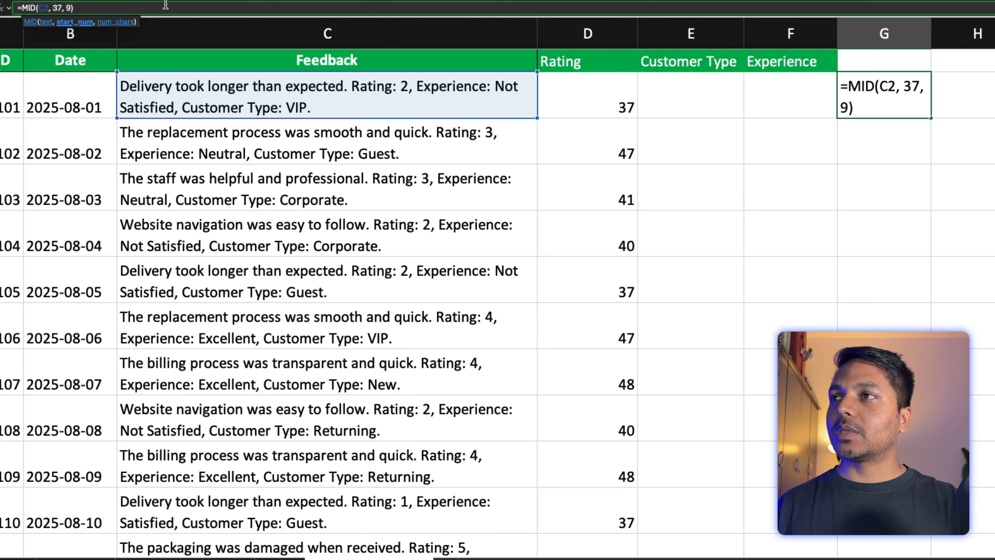
key("BackSpace")
key("BackSpace")
left_click(588, 87)
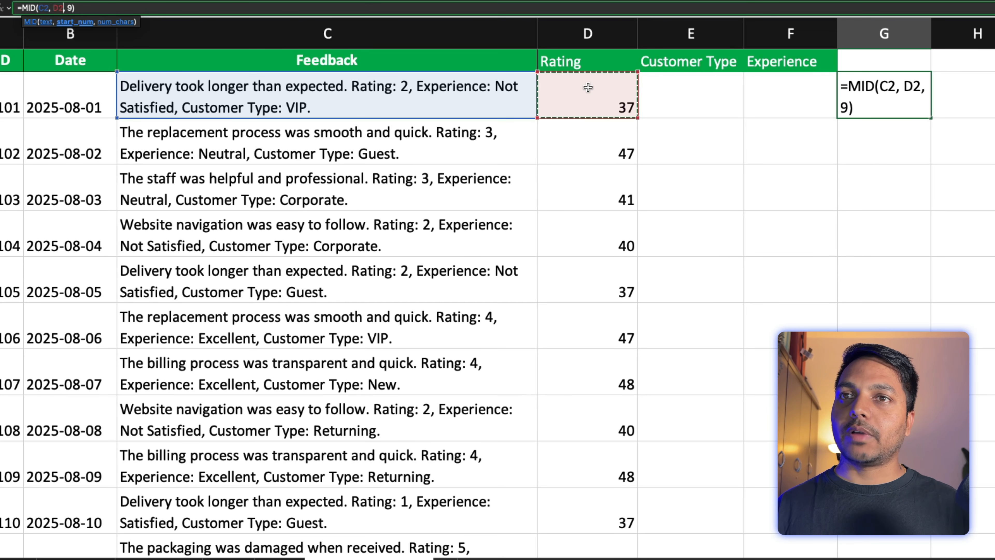
key("Return")
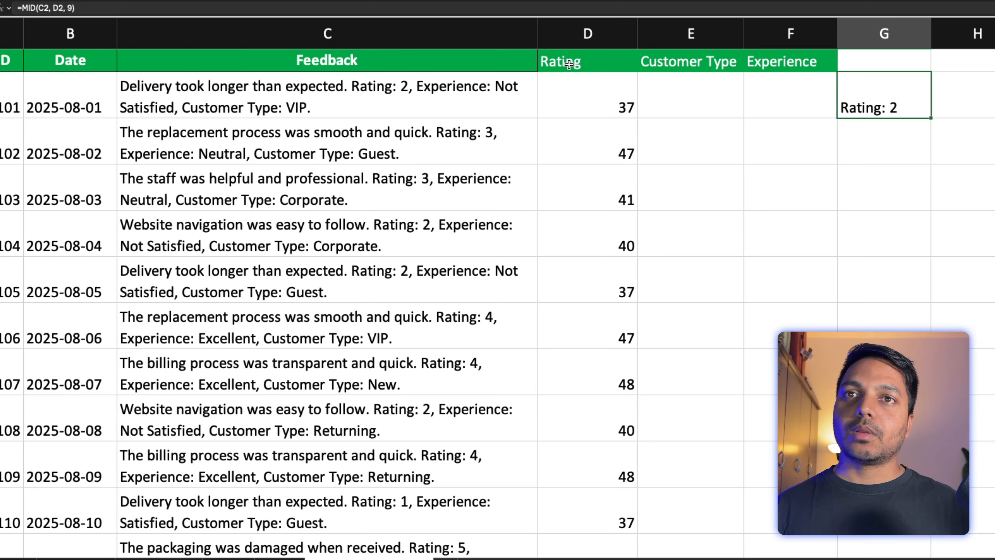
double_click(932, 117)
left_click(913, 229)
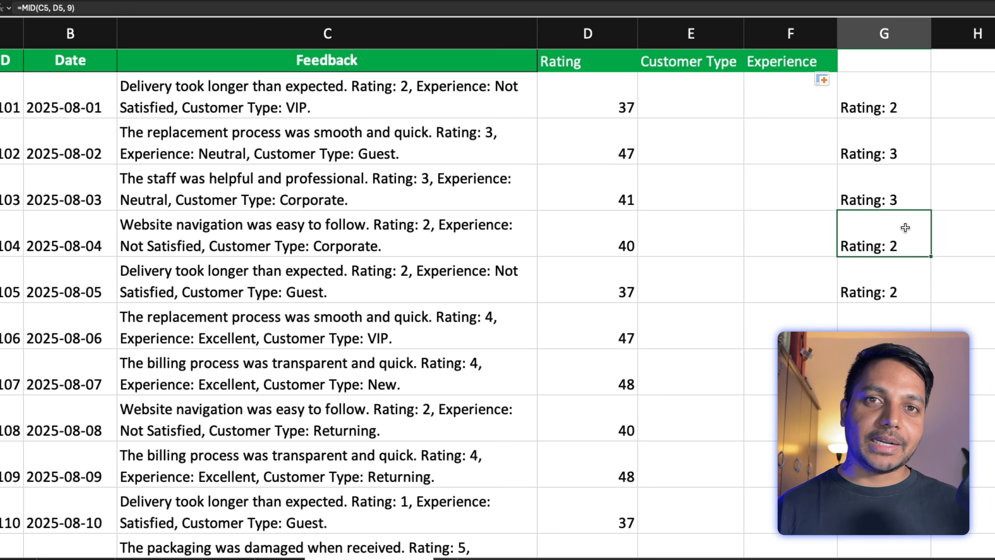
Check the extracted ratings down column G against the feedback texts in column C.
scroll(901, 217, "down", 2)
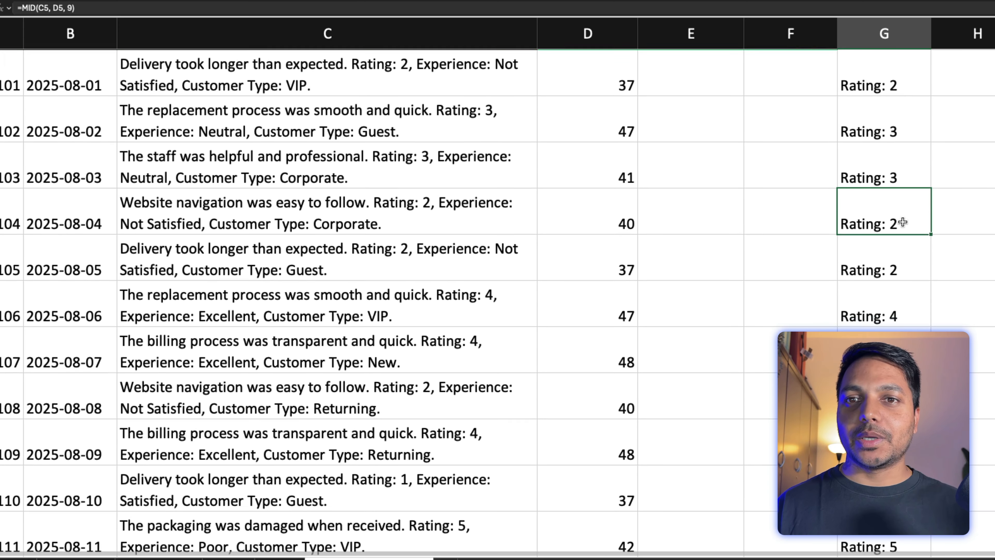
left_click(895, 297)
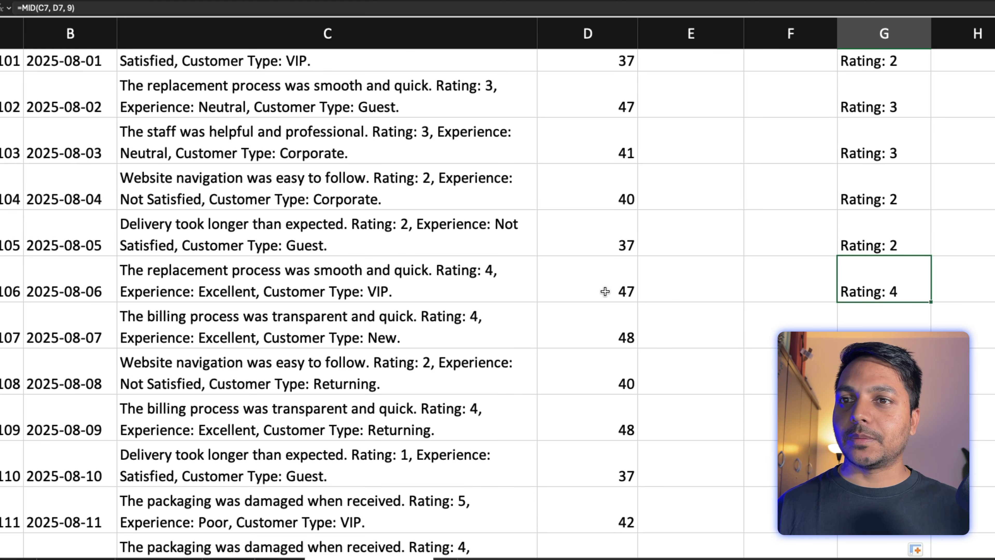
scroll(789, 278, "down", 2)
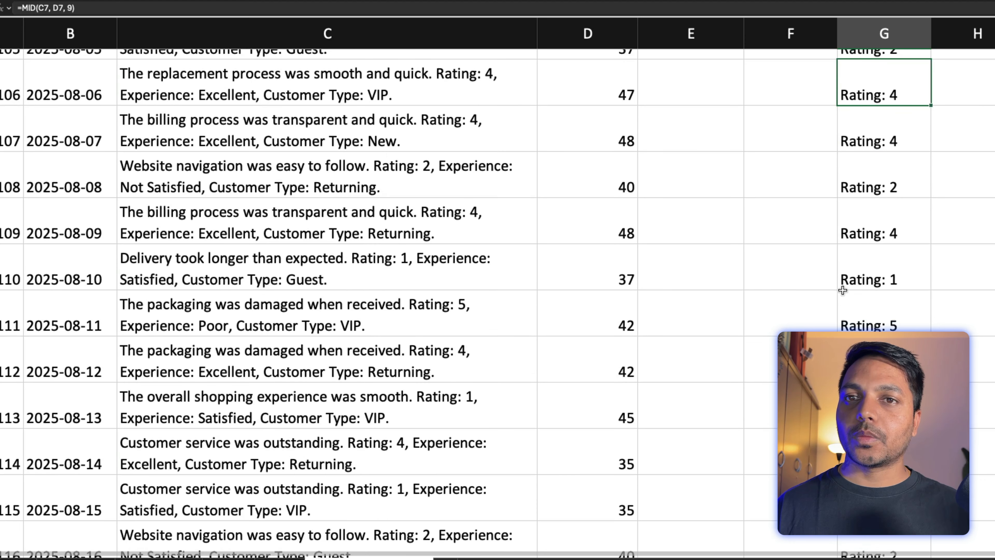
scroll(863, 296, "down", 1)
left_click(887, 304)
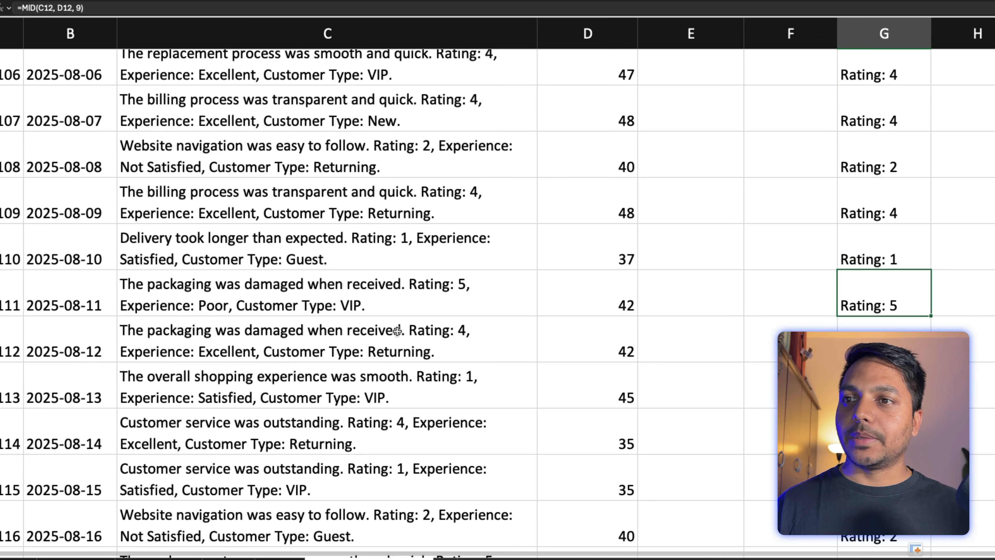
scroll(761, 285, "down", 3)
scroll(761, 285, "down", 3)
left_click(882, 317)
left_click(880, 354)
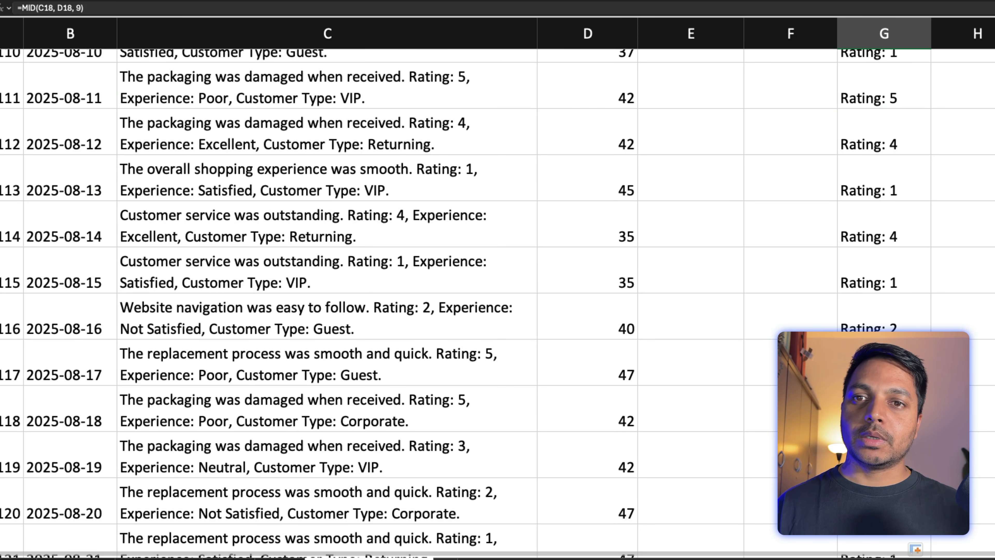
scroll(680, 358, "down", 3)
left_click(881, 451)
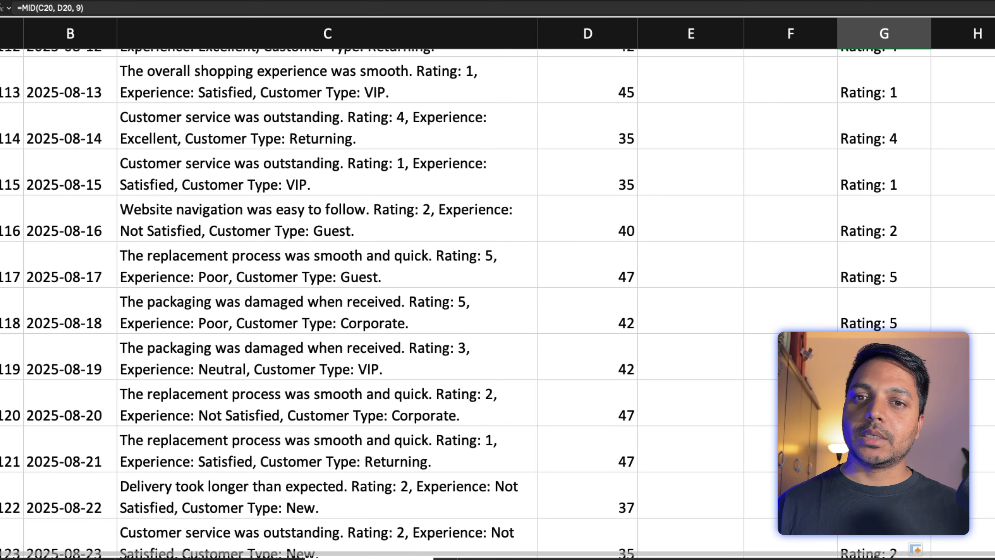
scroll(498, 304, "up", 15)
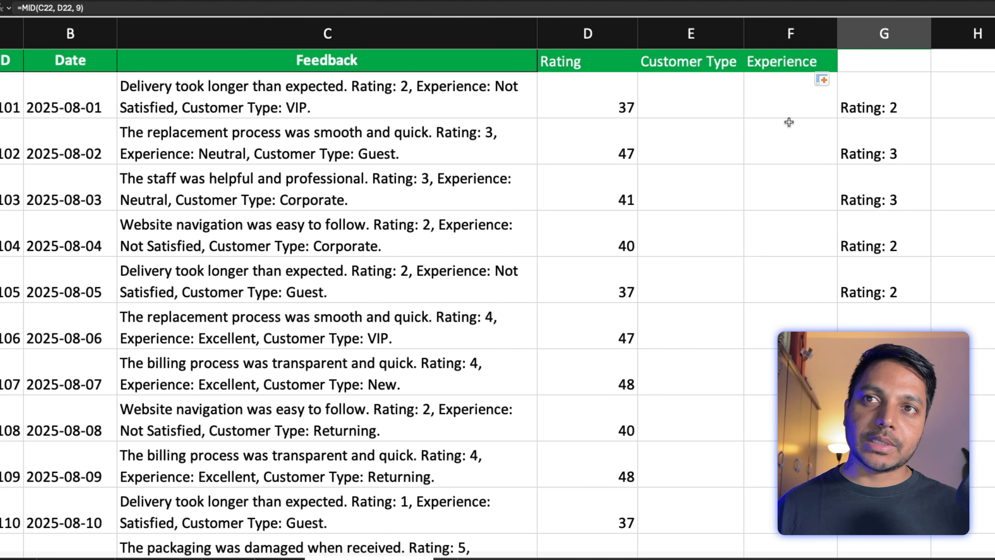
Compare the MID formula in G2 with the SEARCH formula in D2, and begin a MID formula in H2 with C2 as its text argument.
left_click(781, 111)
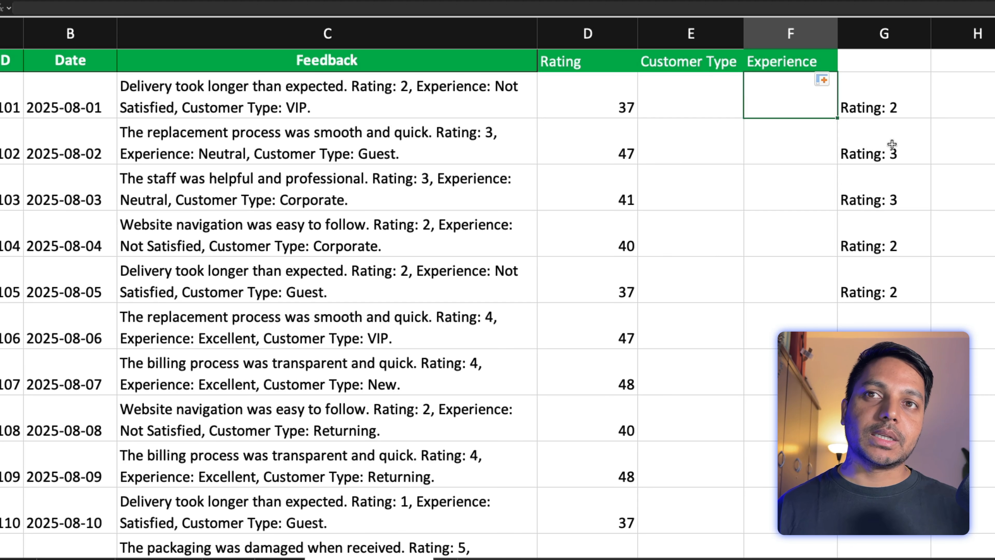
left_click(879, 115)
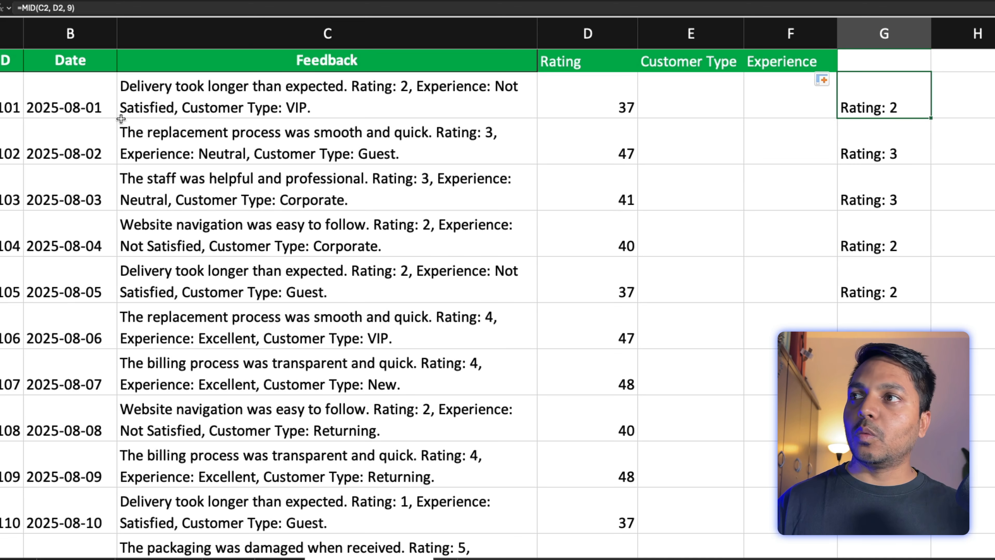
left_click(627, 101)
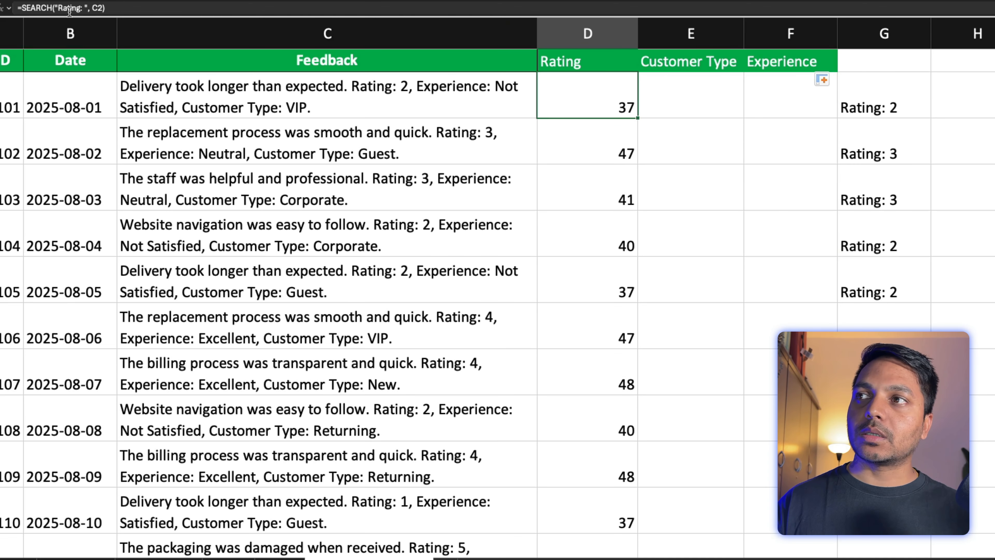
left_click(901, 100)
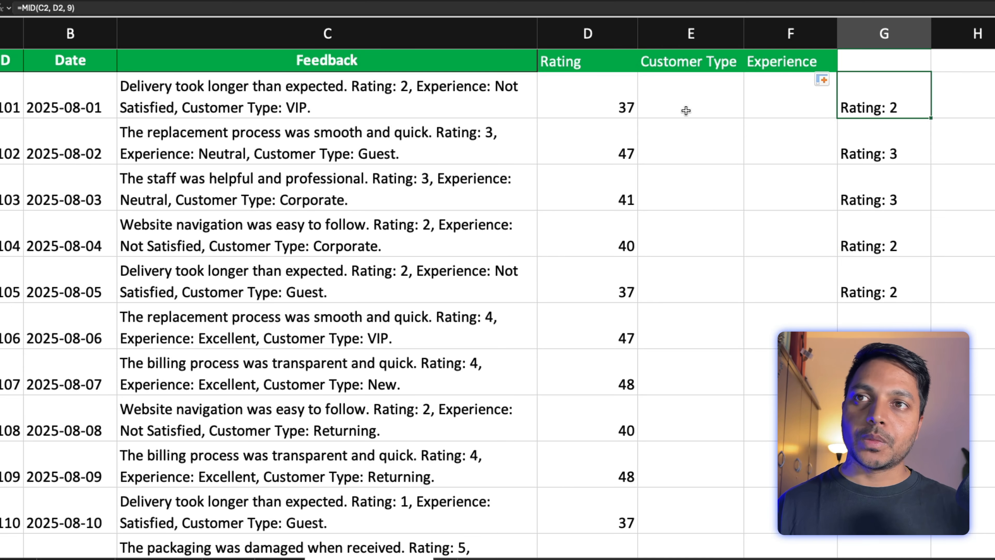
left_click(596, 98)
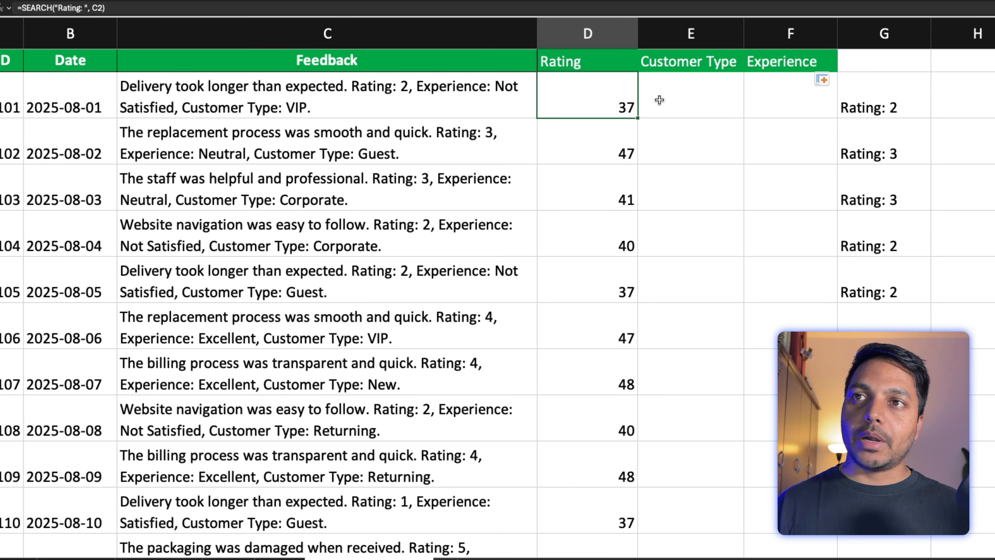
left_click(961, 96)
type("=MID")
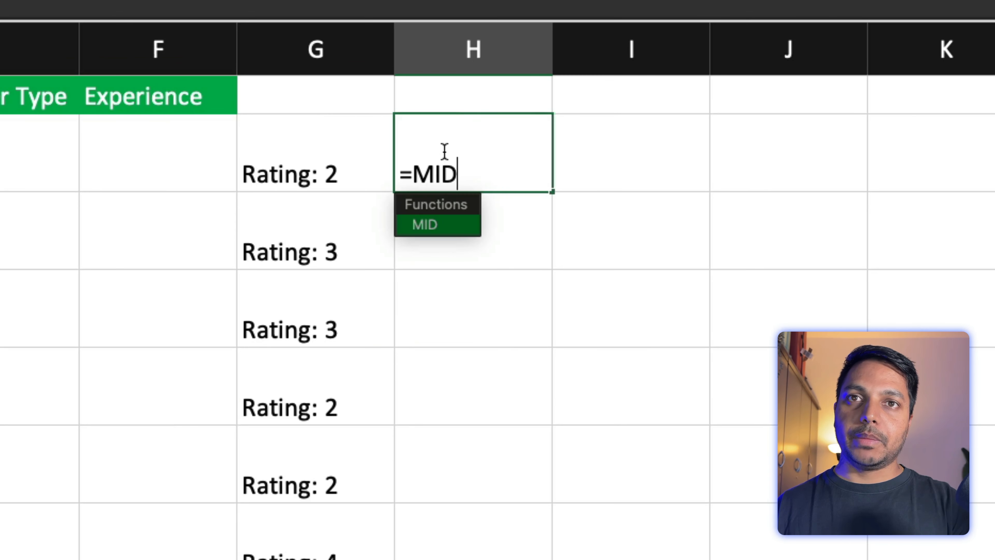
type("(")
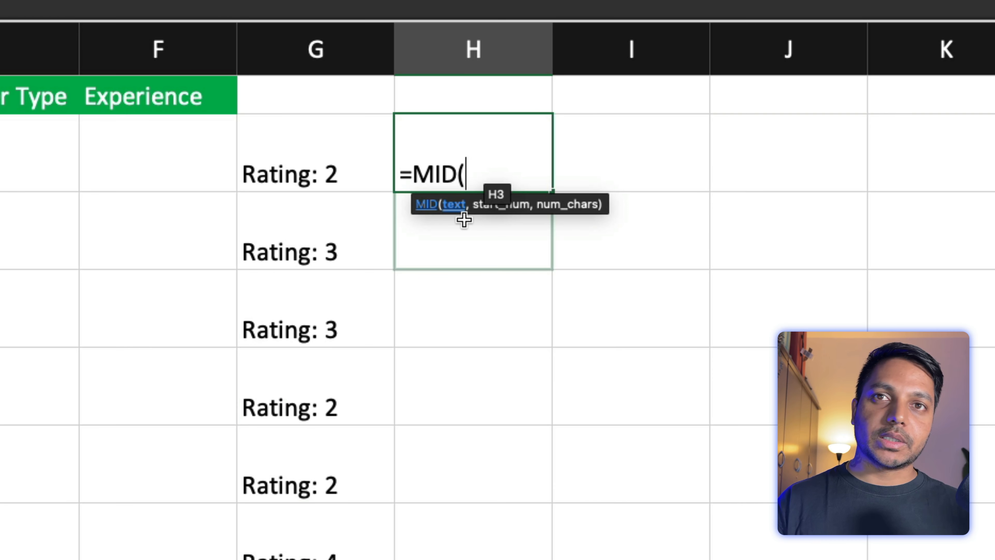
type("C2")
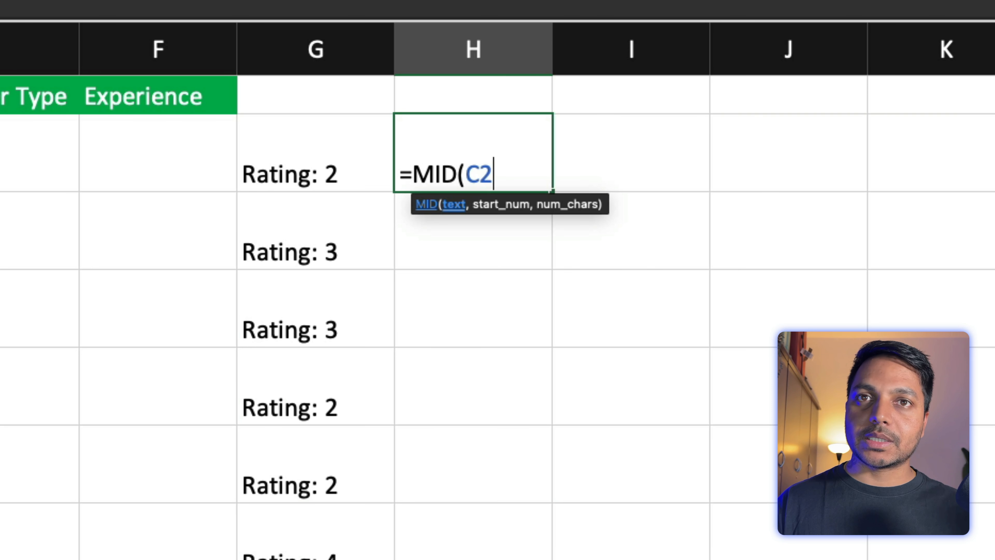
type(",")
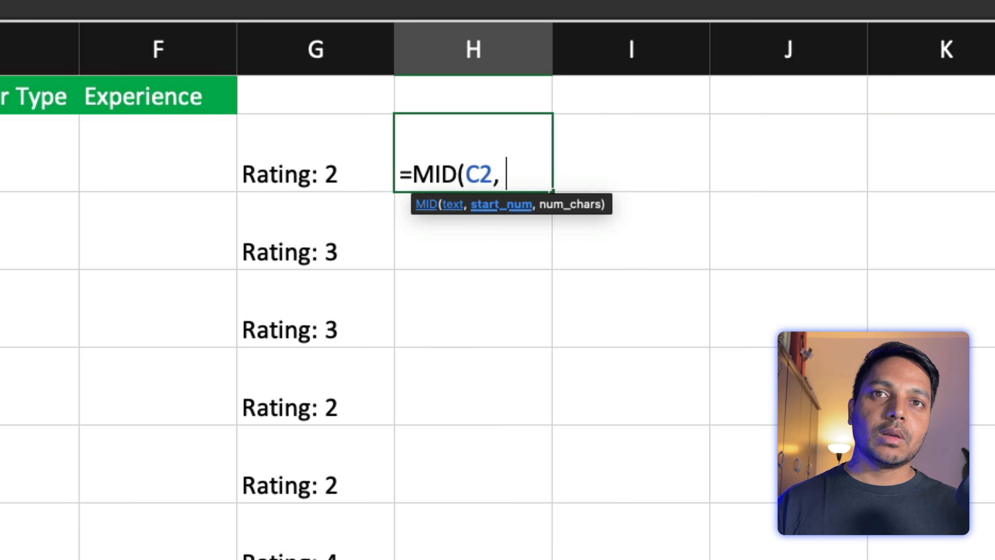
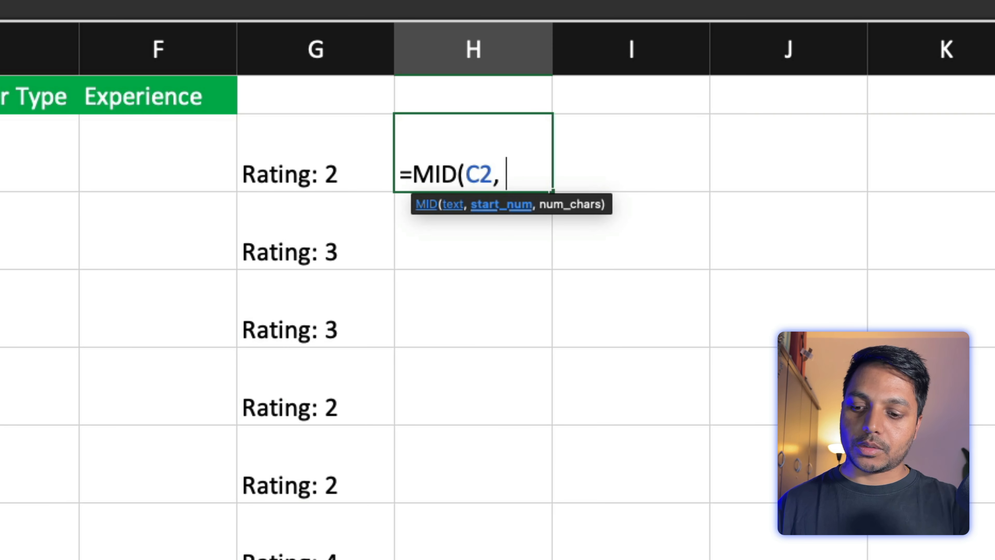
Nest SEARCH("Rating: ") as the start number of the MID formula in H2.
type("SEARCH(")
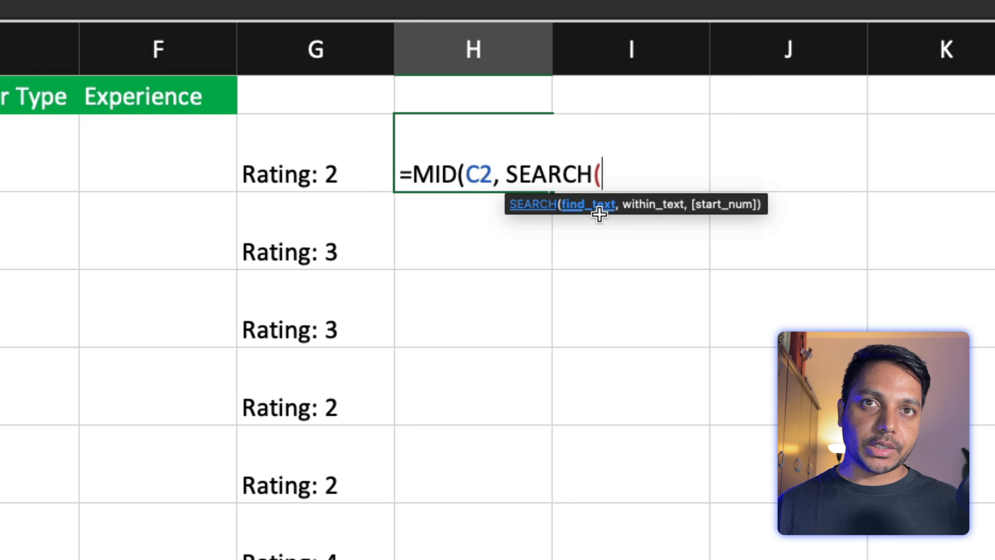
type(":")
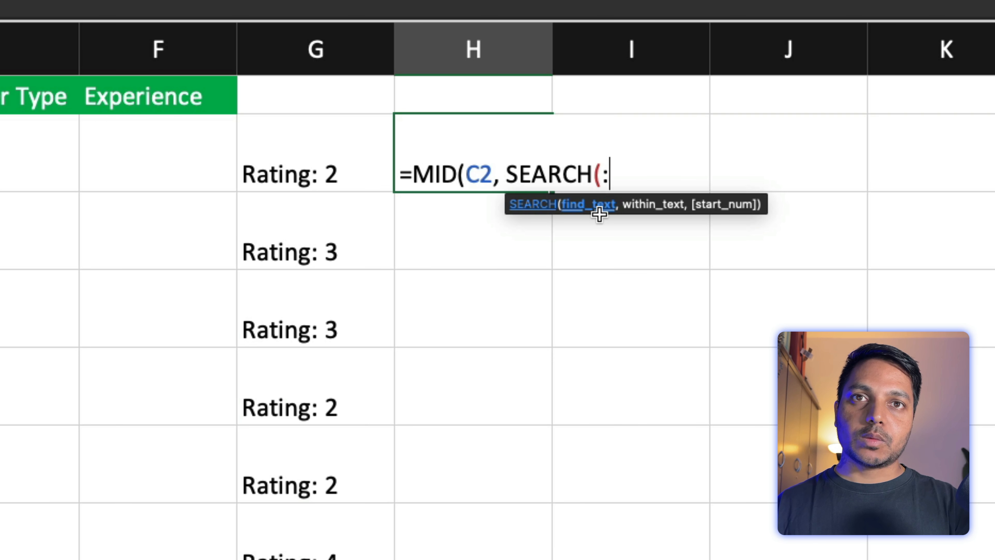
key("BackSpace")
type("\"")
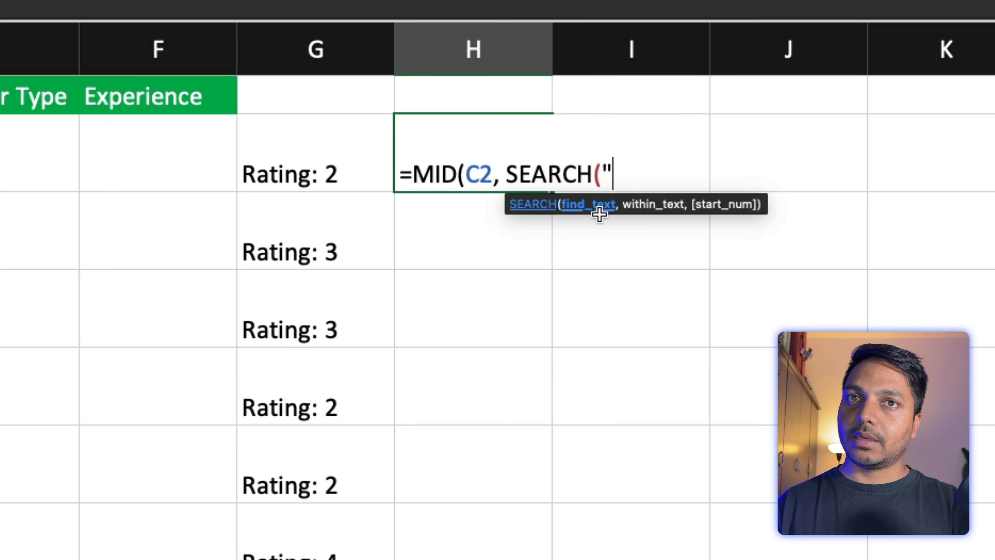
type("Rating")
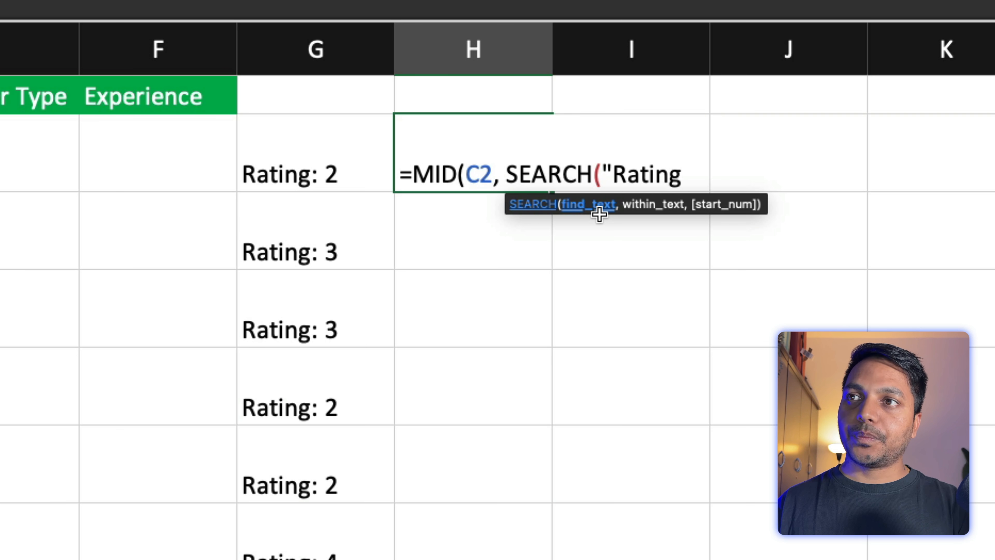
type(":")
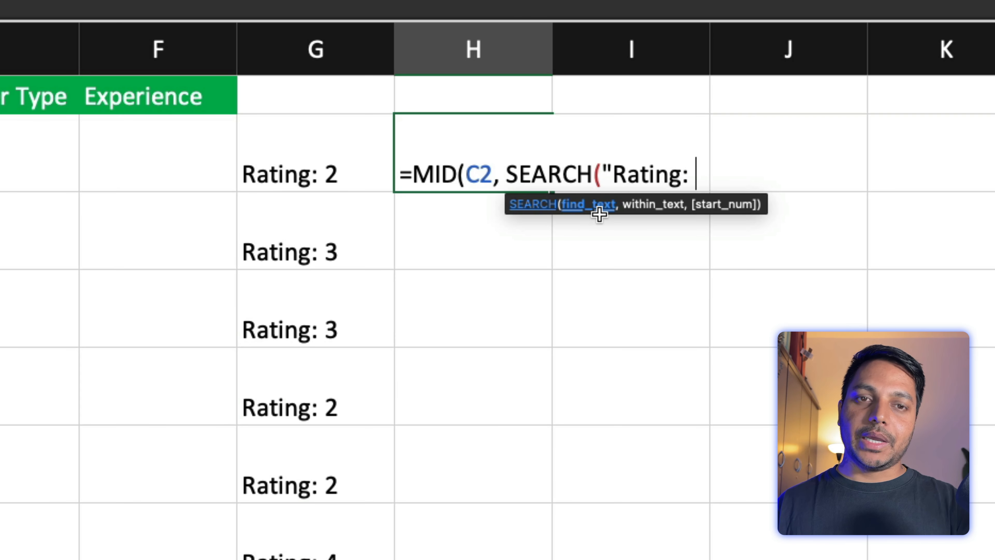
type(" \"")
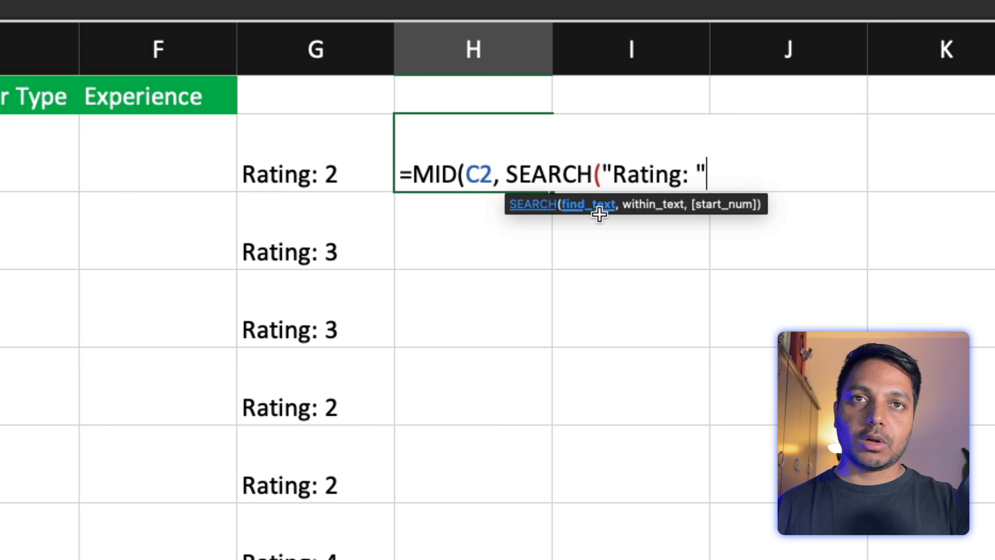
type(")")
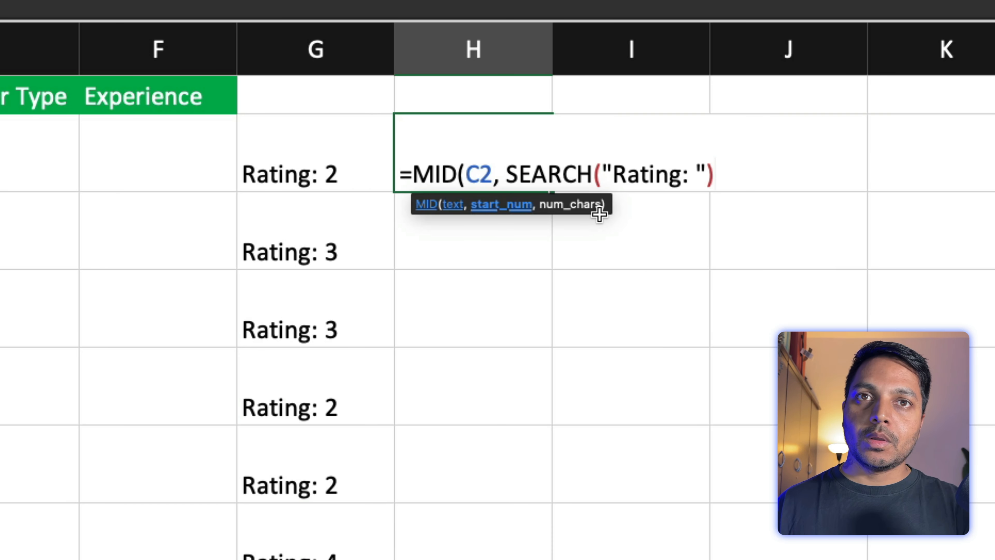
Set the number of characters to 9 and try to enter =MID(C2, SEARCH("Rating: "), 9) in H2.
type(",")
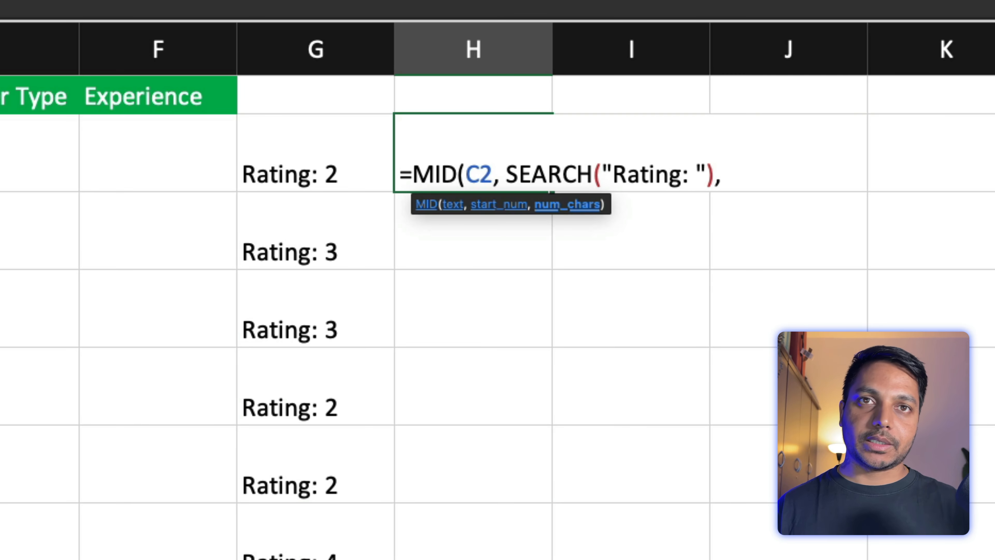
type("9")
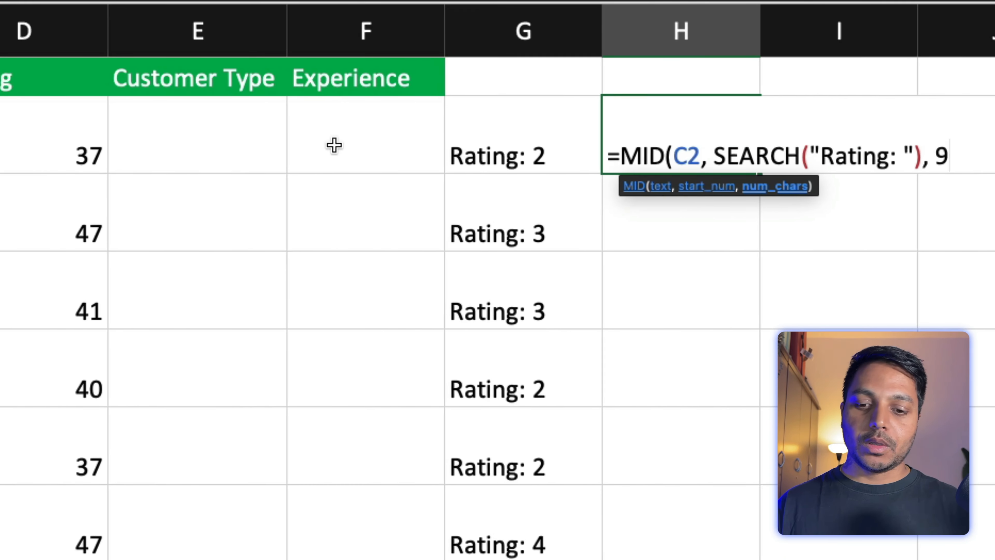
type(")")
key("Return")
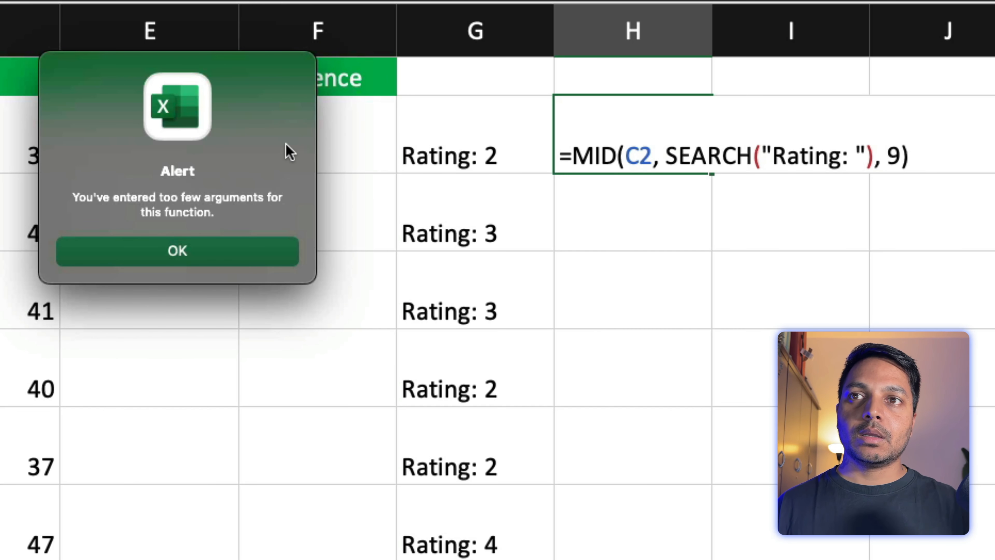
key("Return")
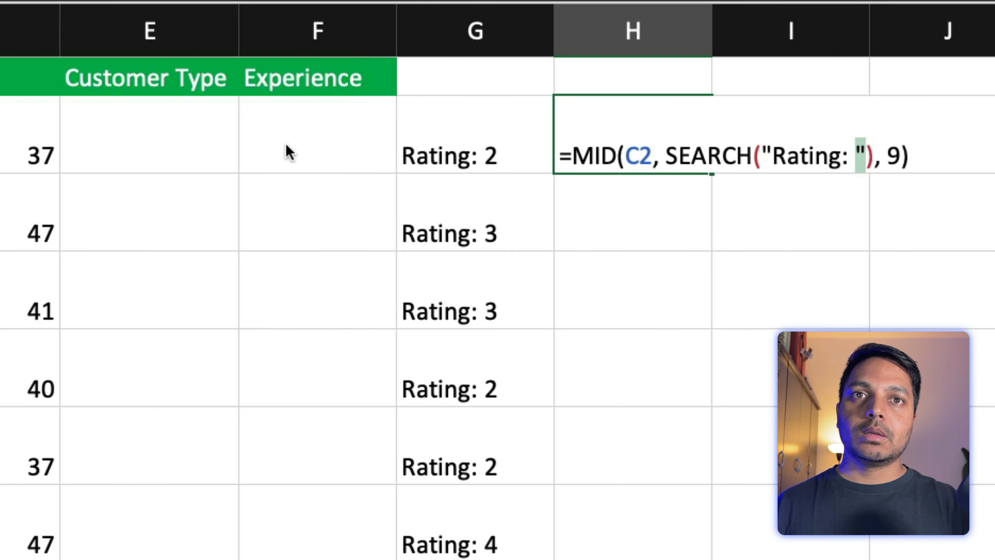
Add C2 as the within-text argument of SEARCH and enter =MID(C2, SEARCH("Rating: ", C2), 9) in H2.
left_click(860, 153)
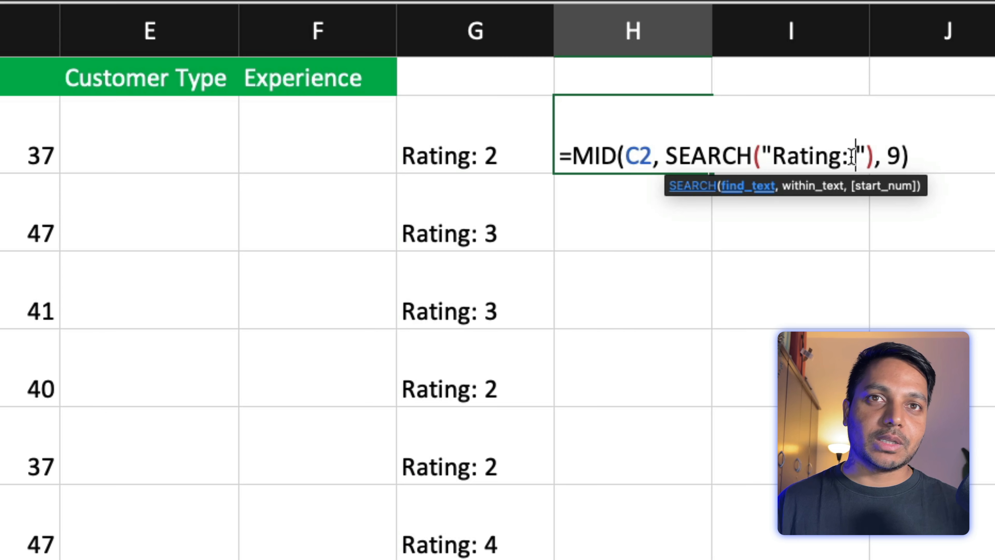
left_click(869, 156)
type(", ")
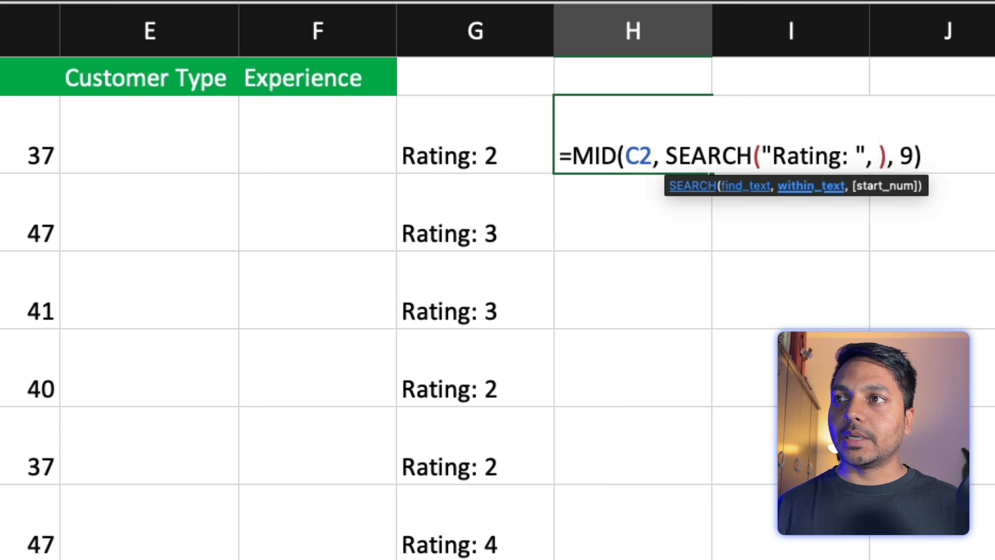
type("C2")
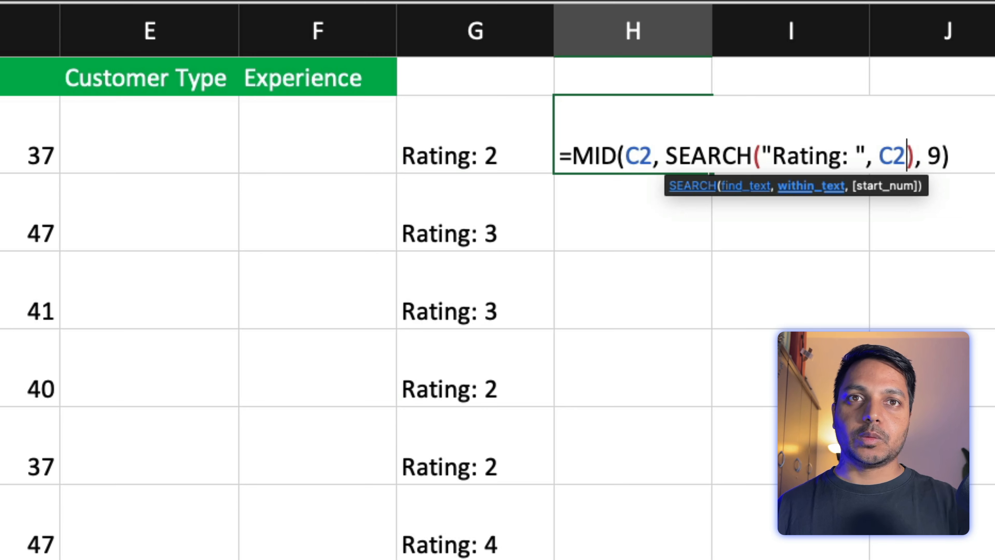
key("ctrl+Return")
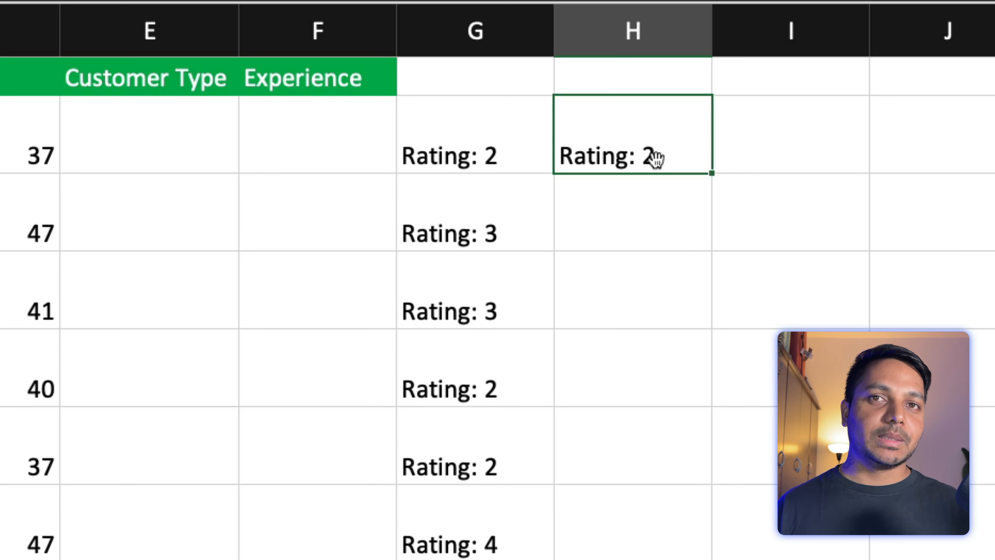
Fill the nested MID and SEARCH formula down column H and compare its ratings with column G.
double_click(711, 173)
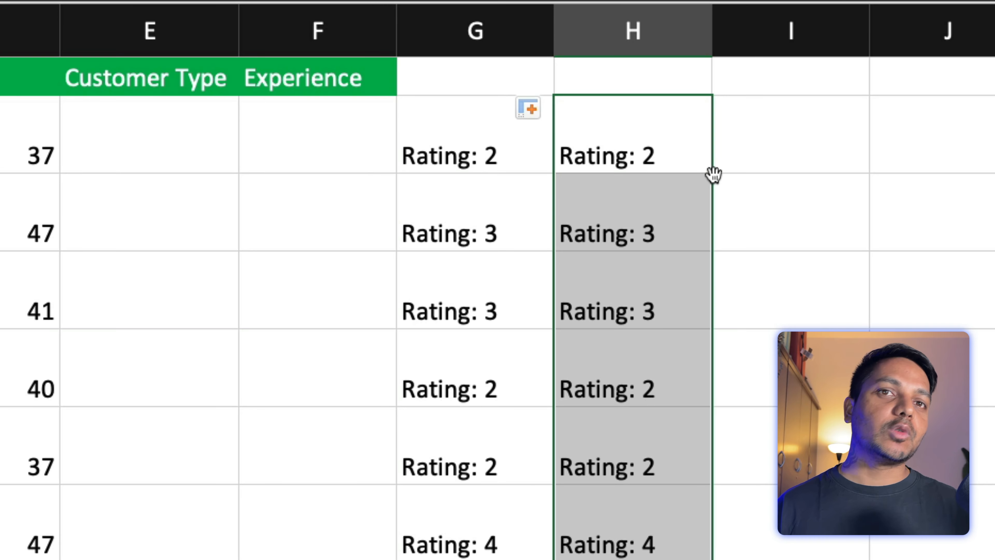
left_click(646, 234)
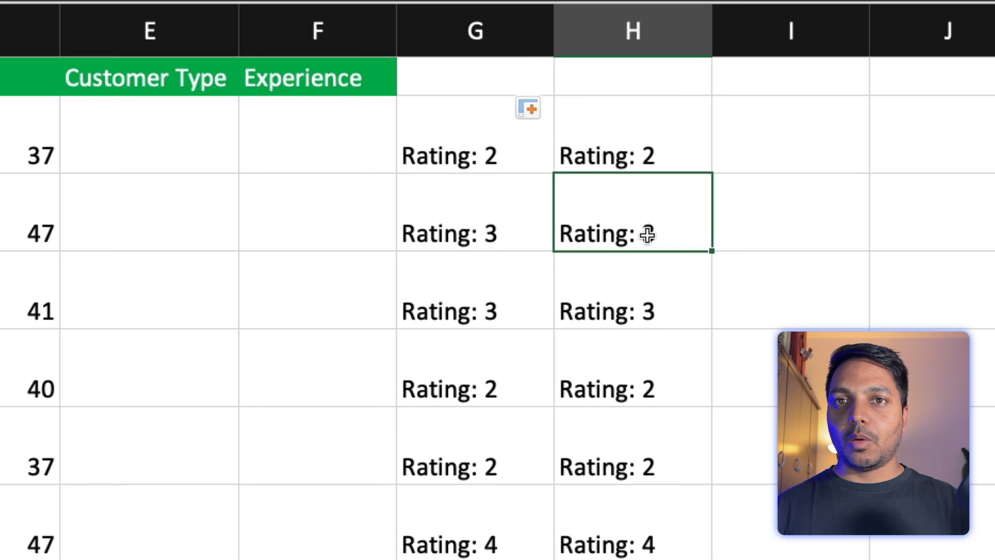
scroll(647, 235, "down", 5)
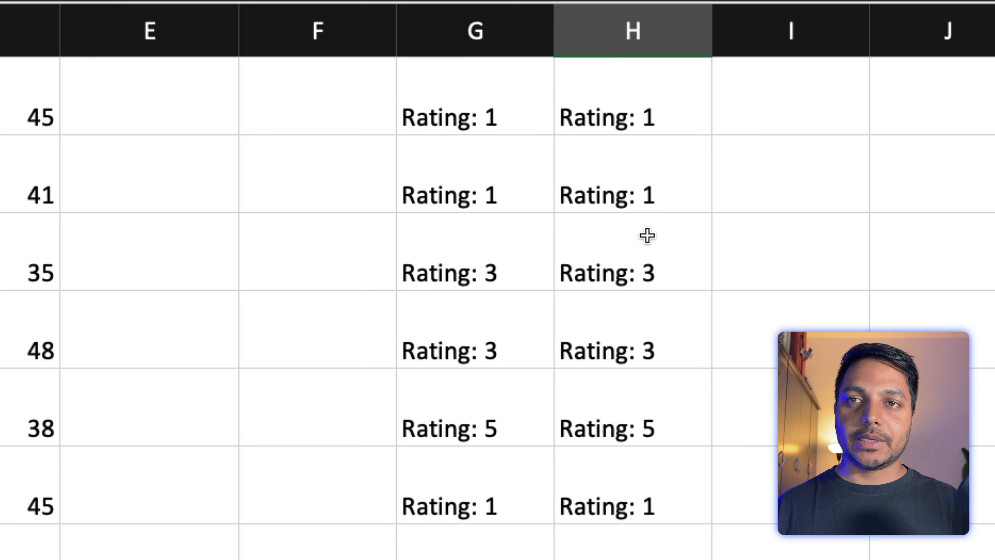
scroll(647, 235, "down", 3)
left_click(795, 61)
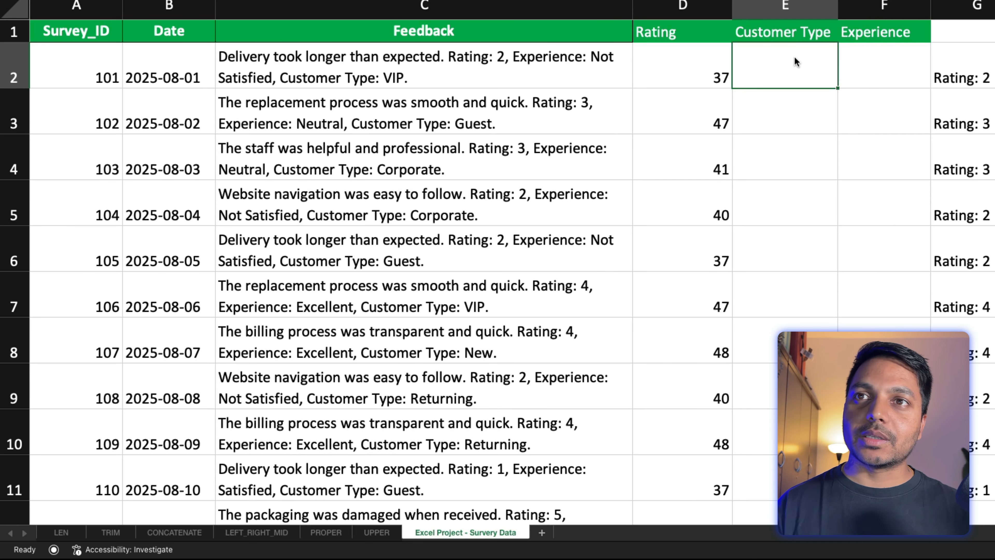